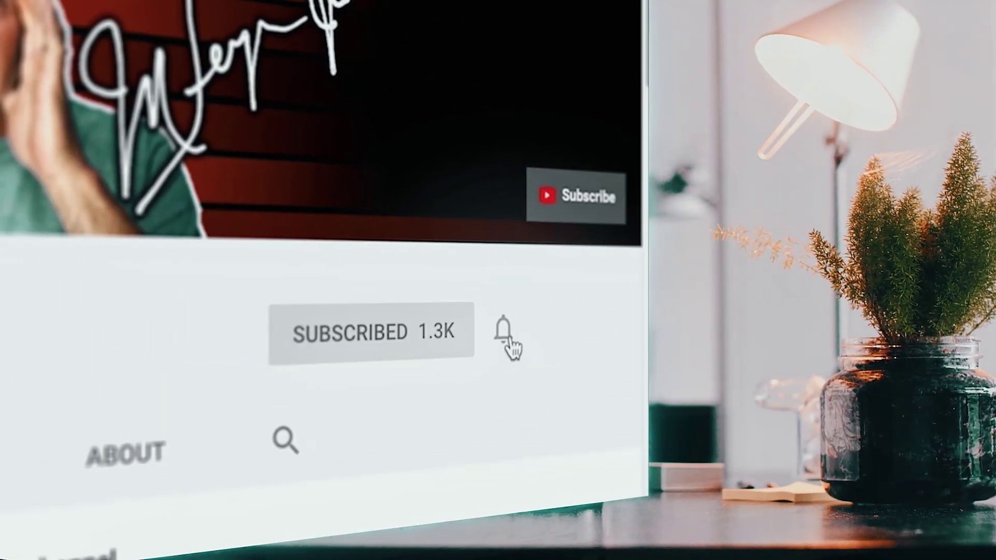
Step: Turn on the channel's notifications using the bell icon after the intro
left_click(504, 335)
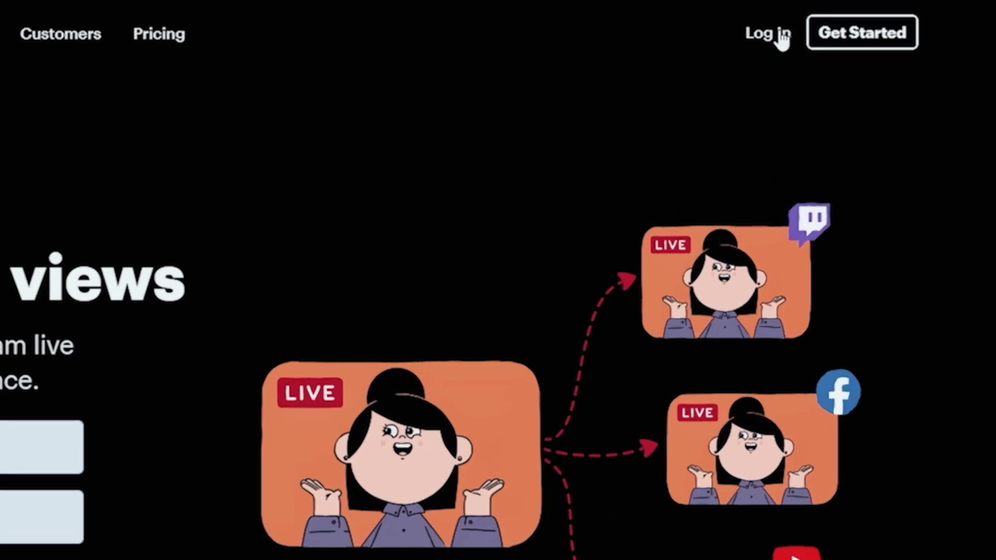
Step: Log in to Restream with the account's saved email and password
left_click(776, 38)
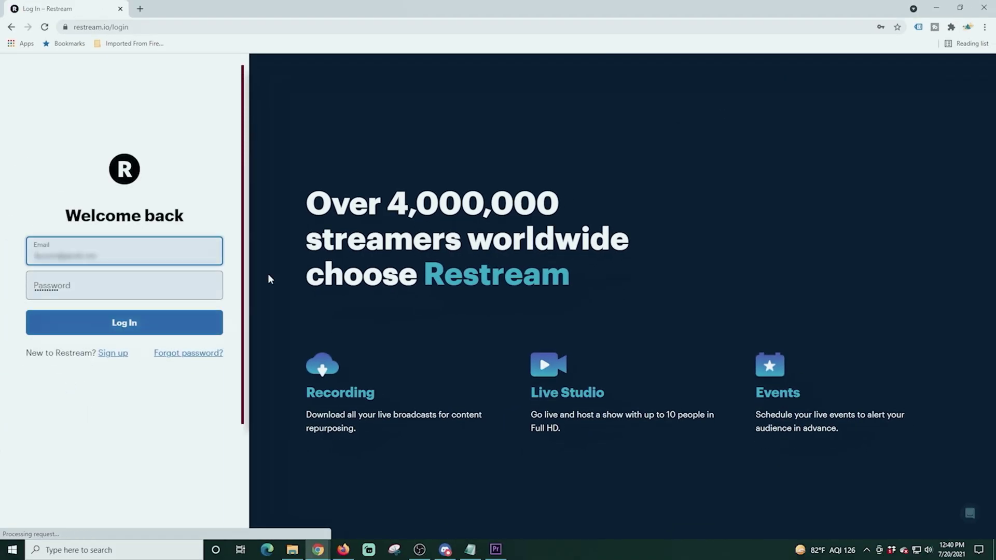
left_click(170, 317)
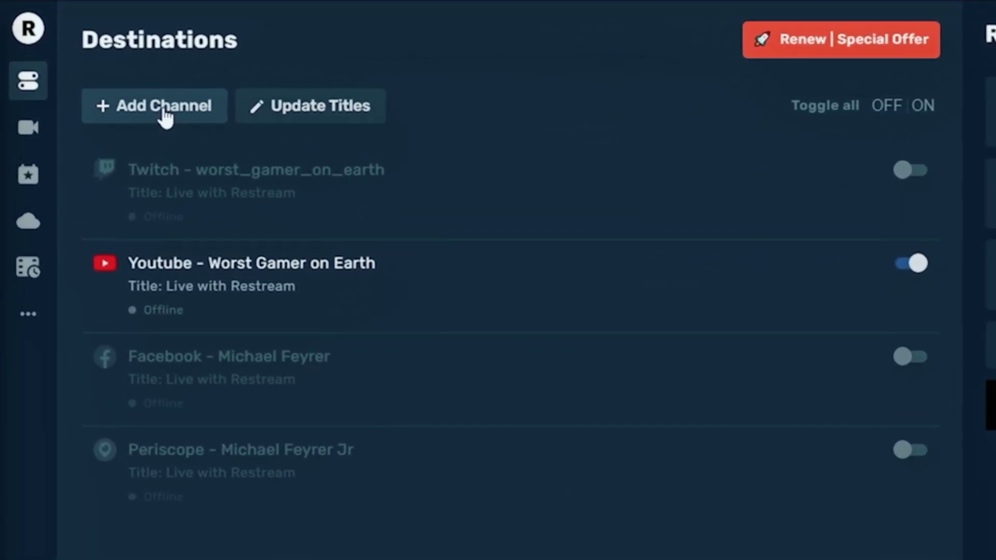
Step: Add a YouTube channel, pick the Google and brand account, and allow Restream access
left_click(165, 117)
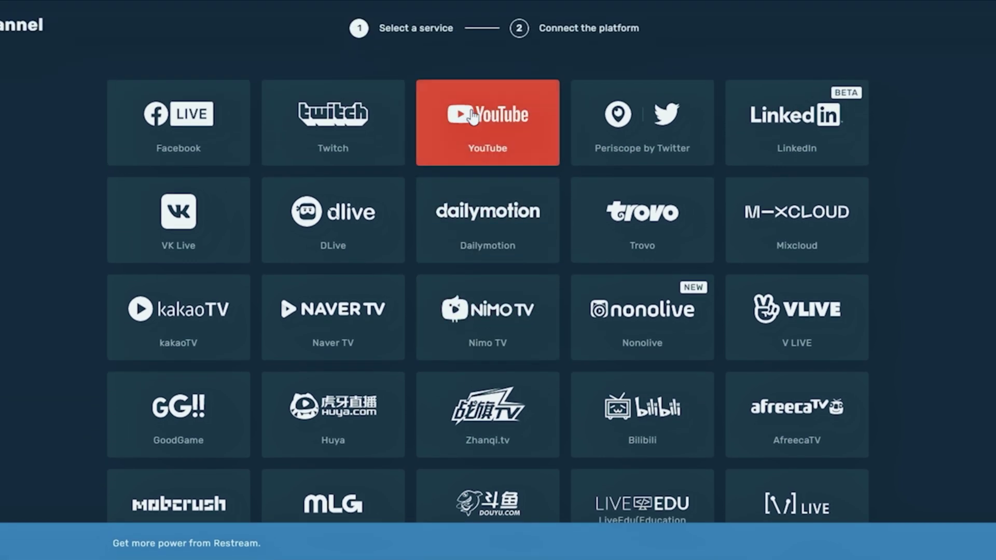
left_click(480, 23)
left_click(233, 124)
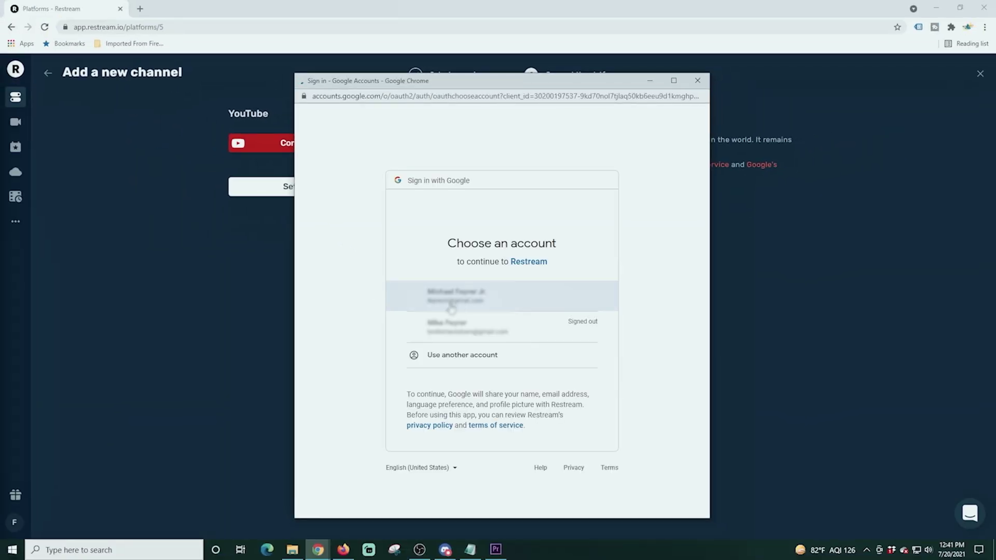
left_click(463, 305)
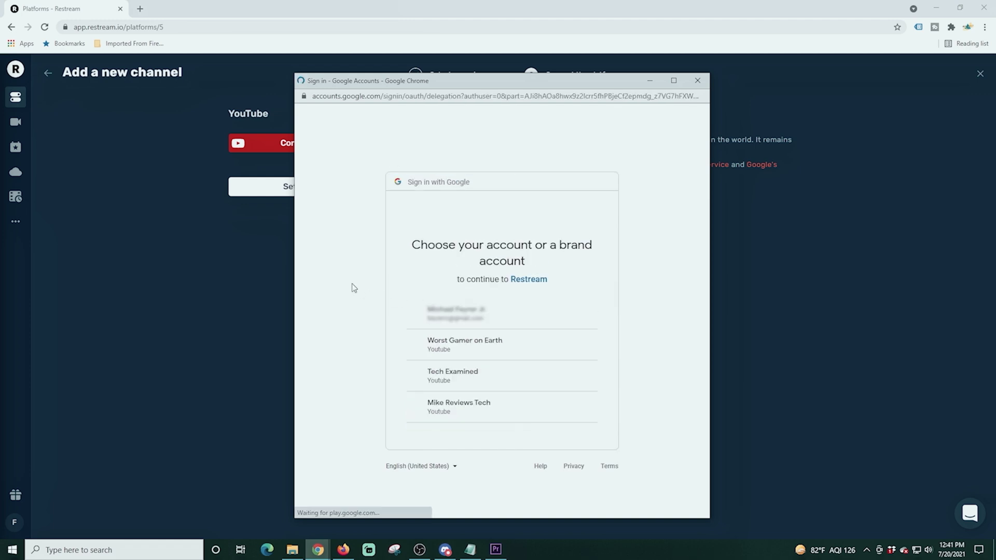
left_click(458, 321)
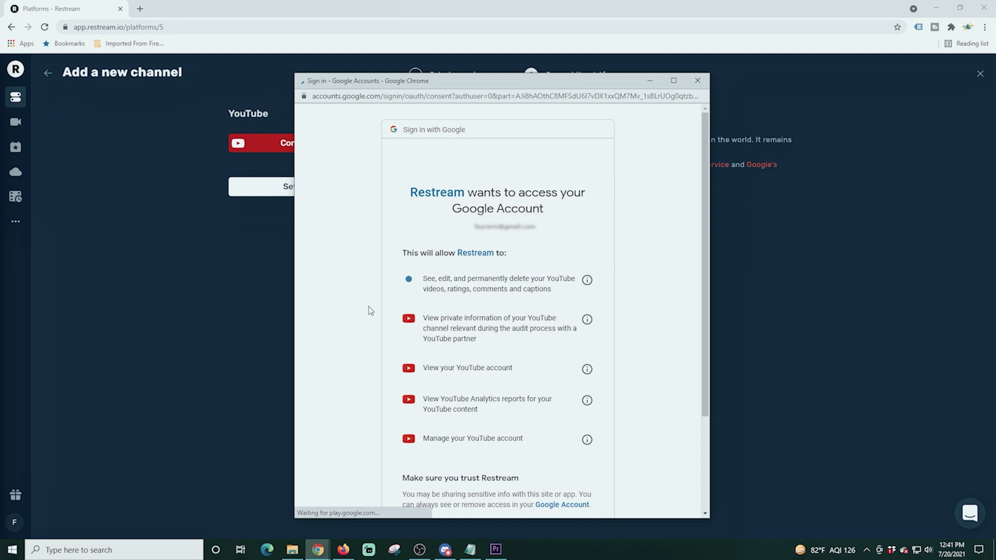
scroll(455, 314, "down", 3)
left_click(569, 443)
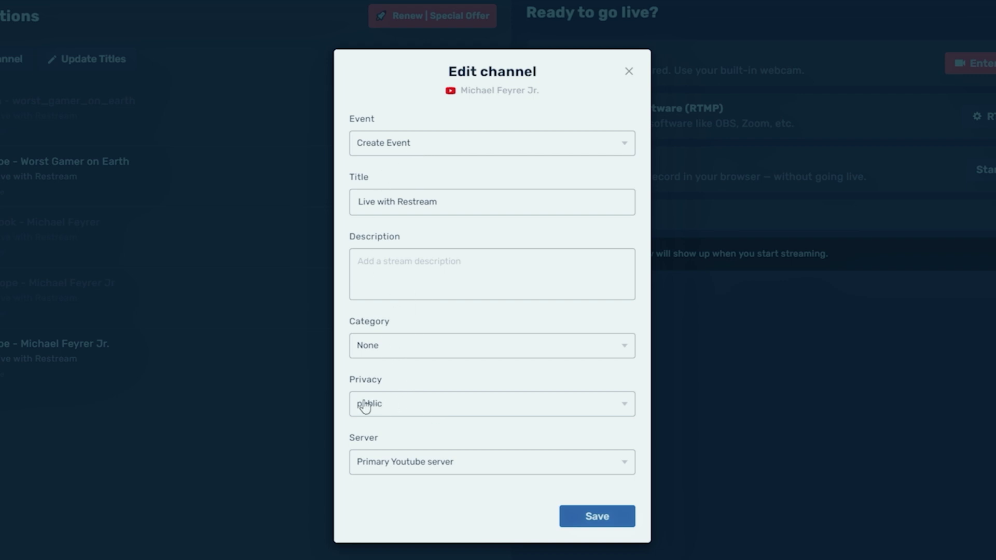
Step: Set the new YouTube channel's privacy to private, save it, and go to Events
left_click(626, 409)
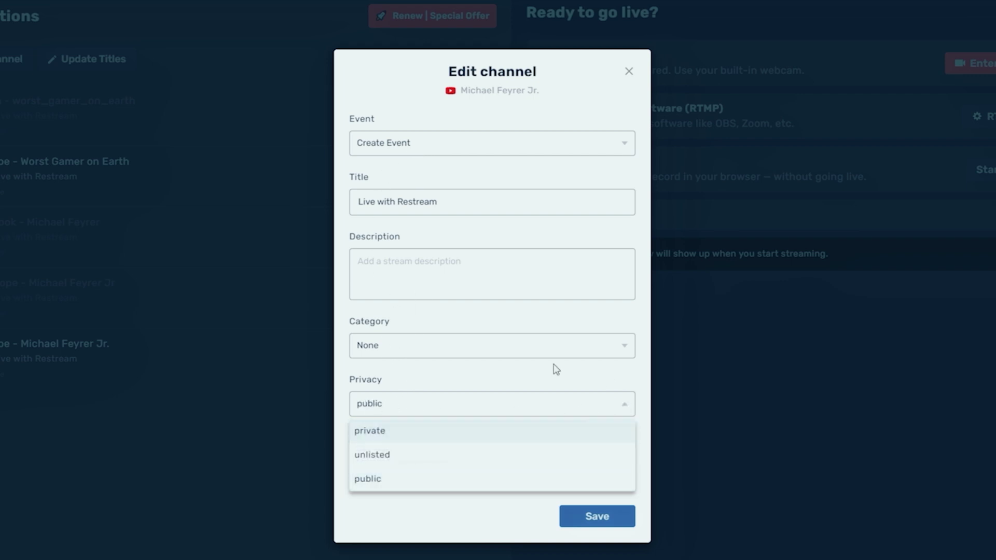
left_click(368, 434)
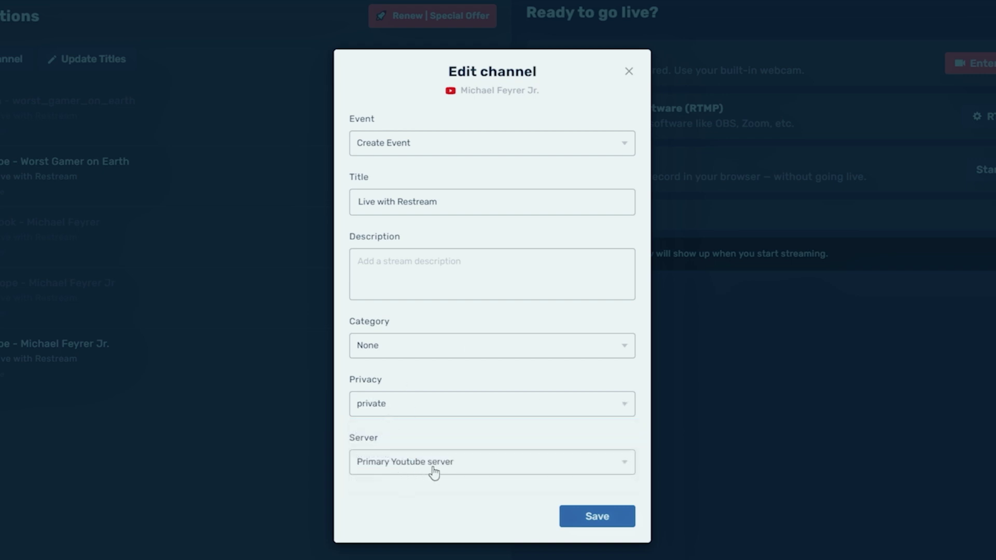
left_click(583, 522)
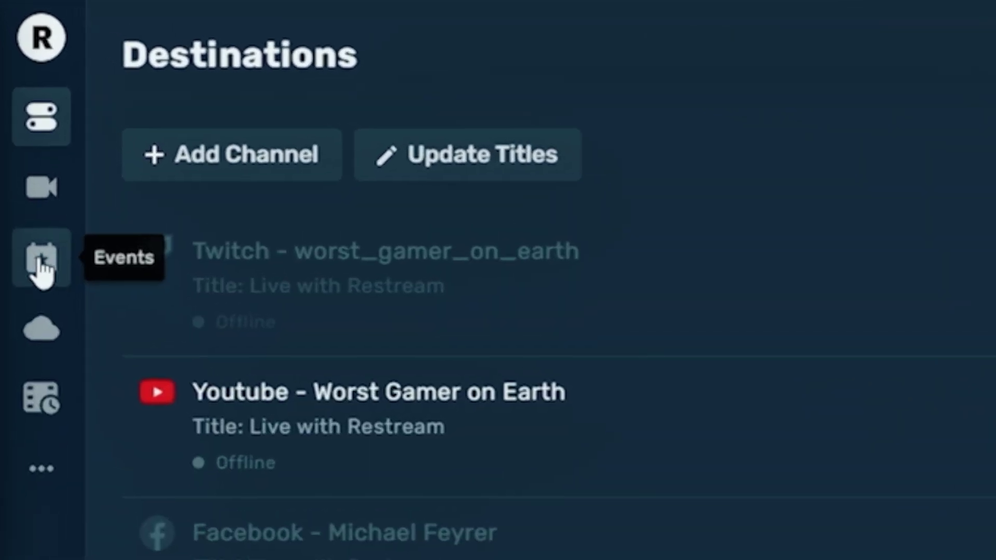
left_click(26, 162)
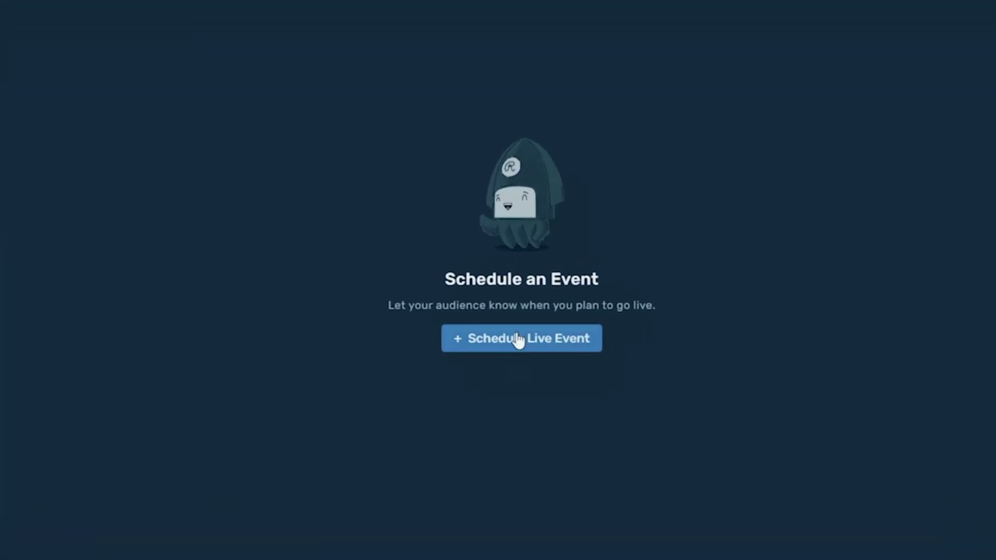
Step: Start a scheduled live stream titled 'Test' with the description 'Test'
left_click(518, 339)
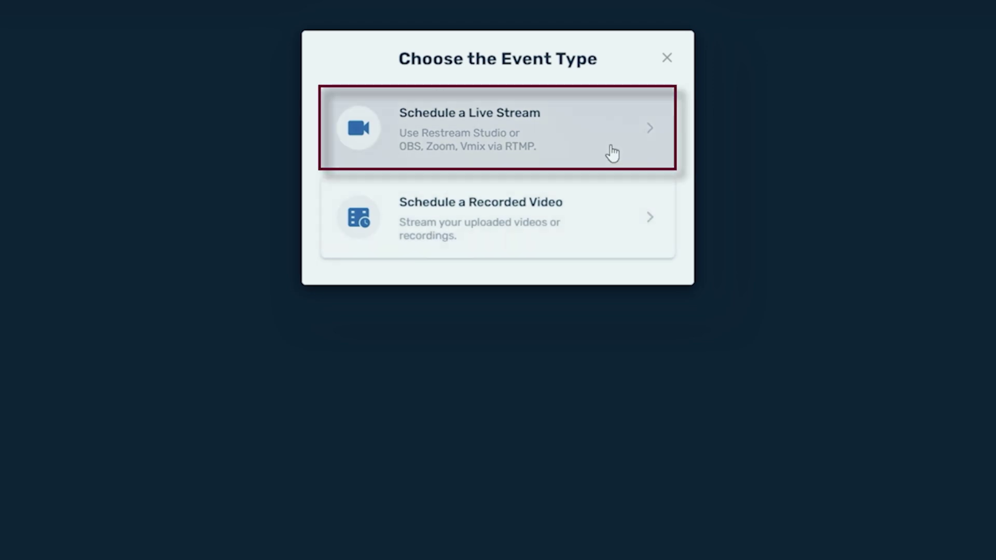
left_click(567, 139)
type("Test")
left_click(417, 225)
type("Te")
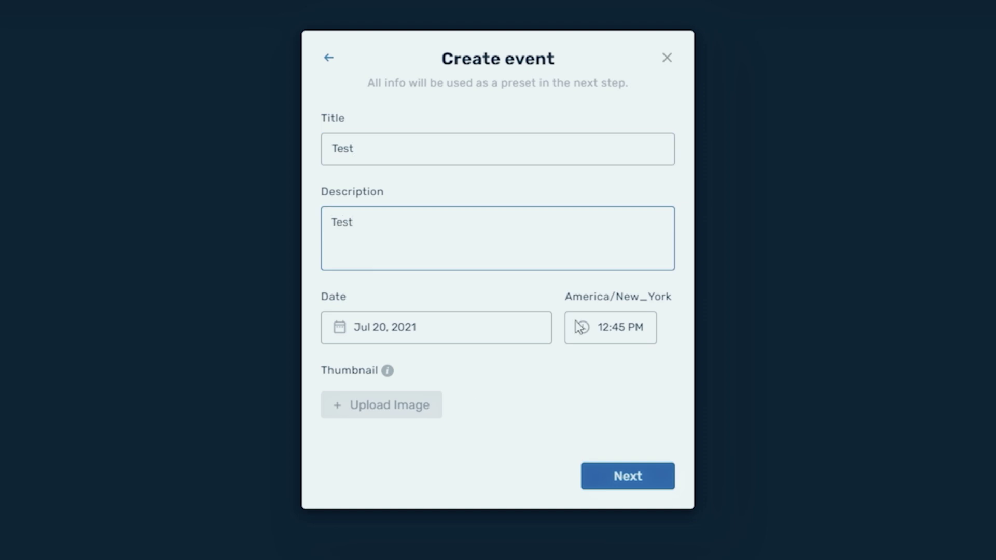
Step: Set the start time to 01:00 PM, skip the thumbnail, and continue to destinations
left_click(599, 327)
left_click(594, 440)
scroll(604, 423, "down", 5)
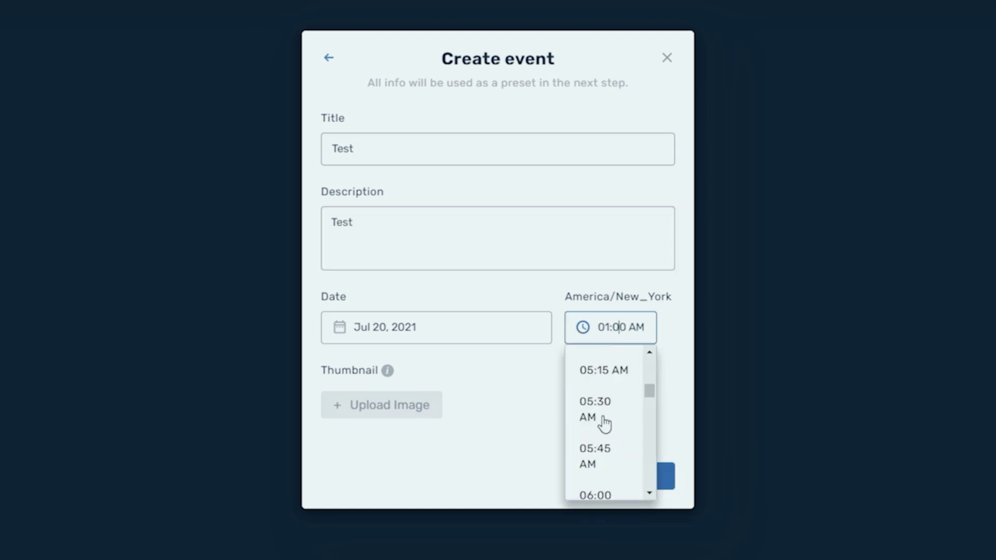
left_click(594, 382)
left_click(369, 404)
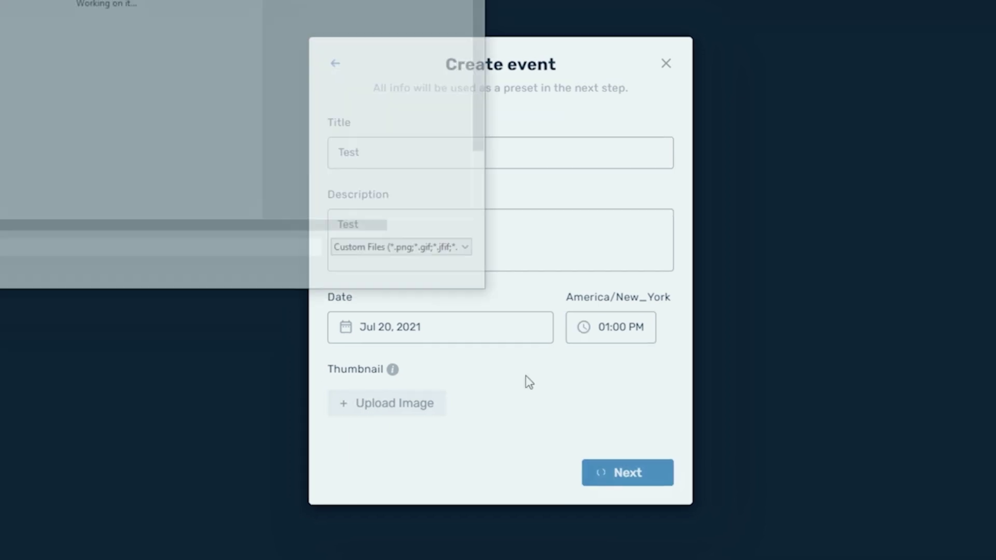
left_click(460, 282)
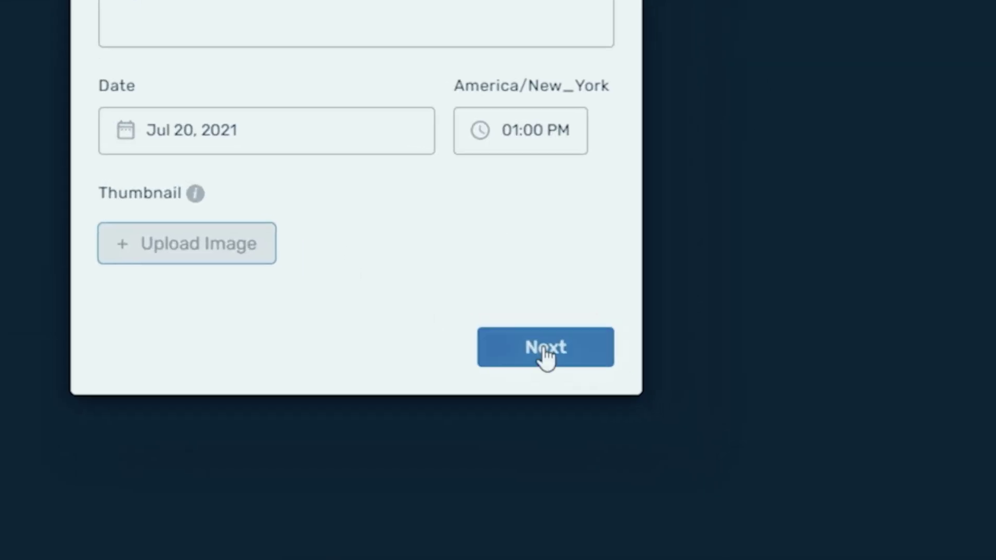
left_click(625, 438)
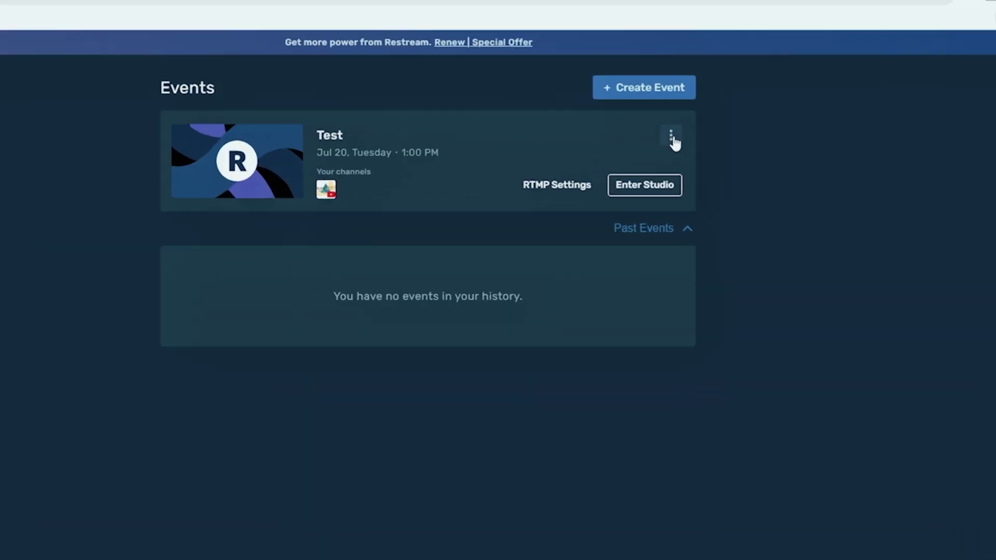
Step: Edit the Test event, make its YouTube destination private, save both, and enter Studio
left_click(671, 137)
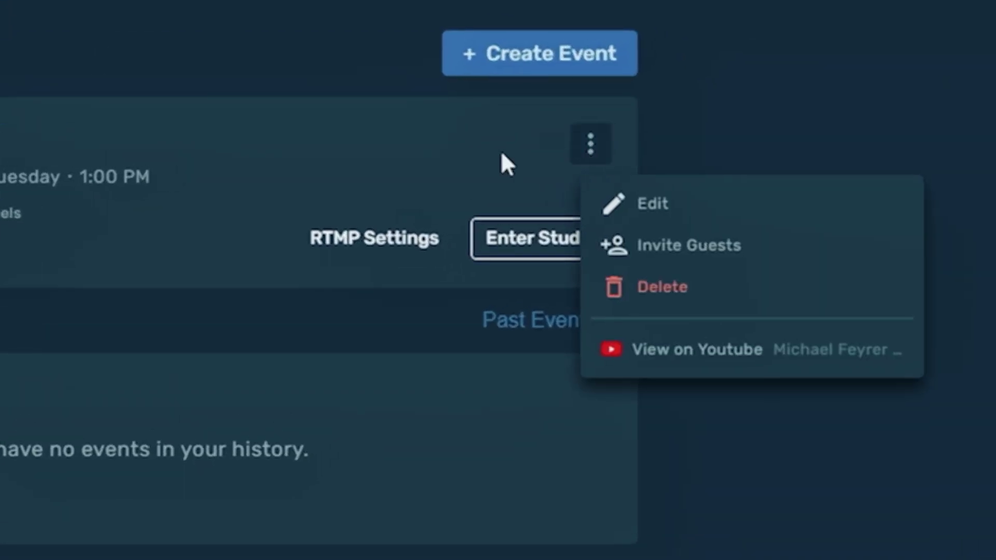
left_click(651, 208)
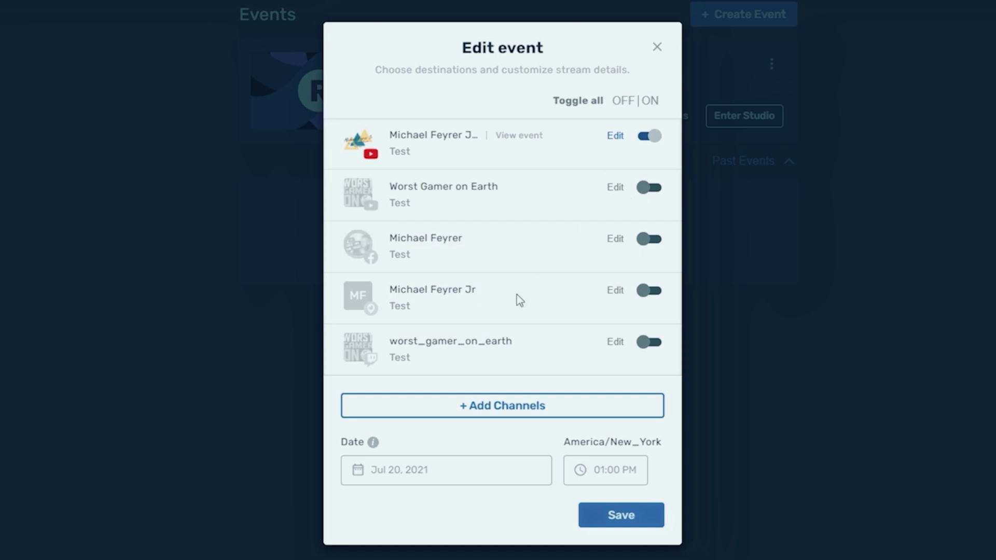
left_click(616, 136)
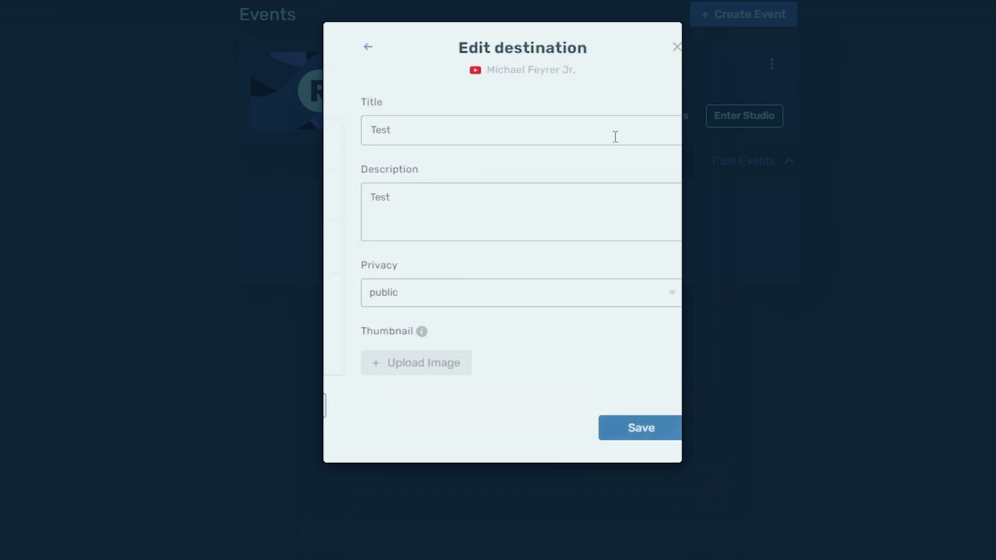
left_click(403, 296)
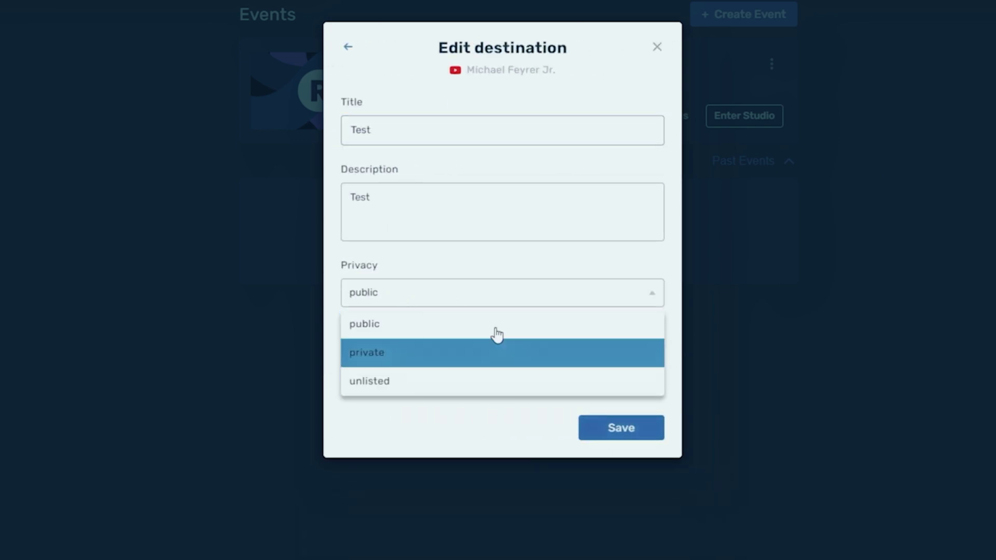
left_click(436, 357)
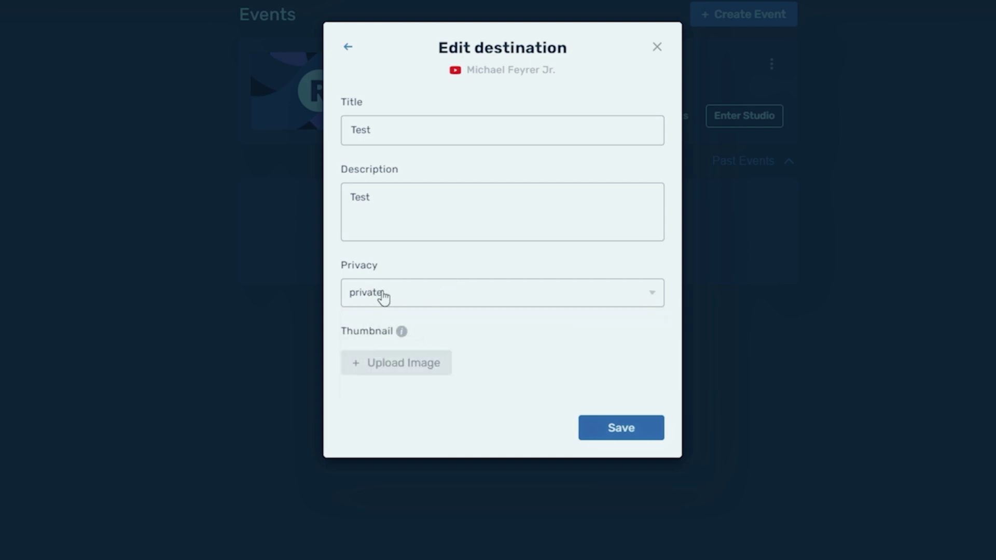
left_click(604, 427)
left_click(618, 513)
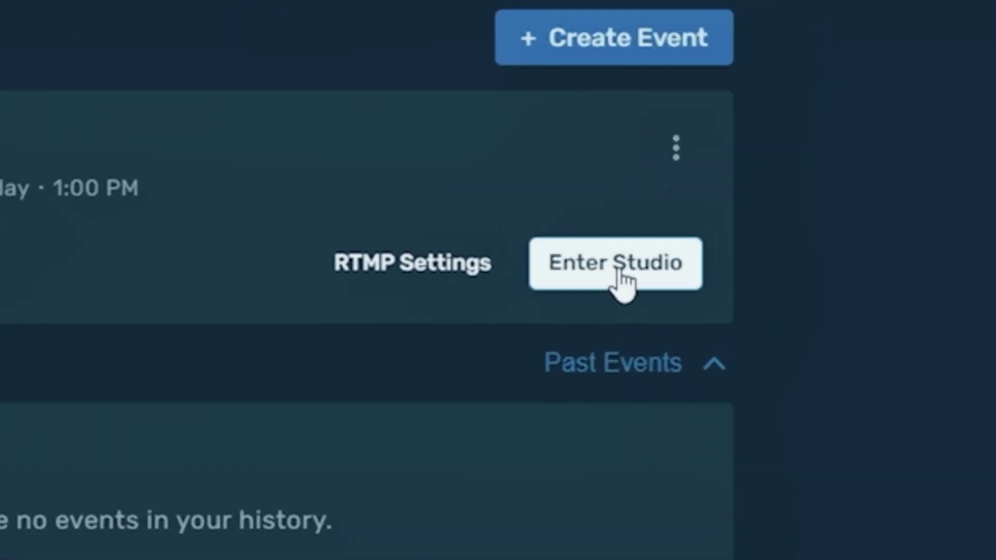
left_click(744, 117)
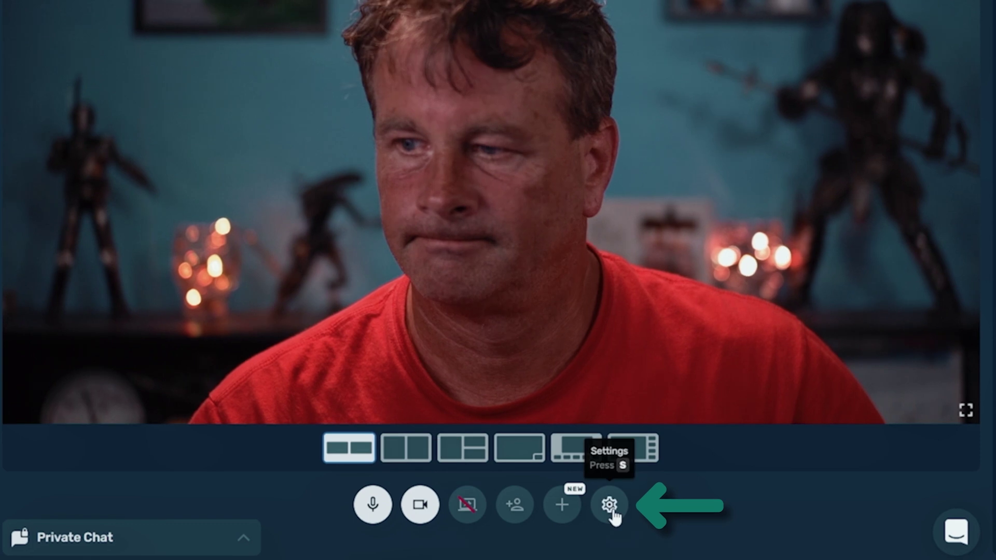
left_click(602, 503)
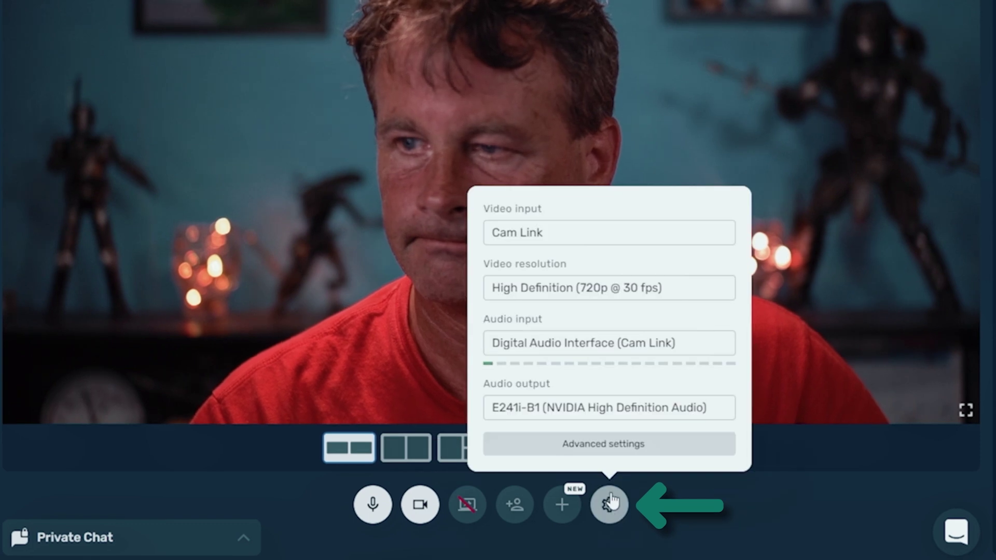
left_click(563, 236)
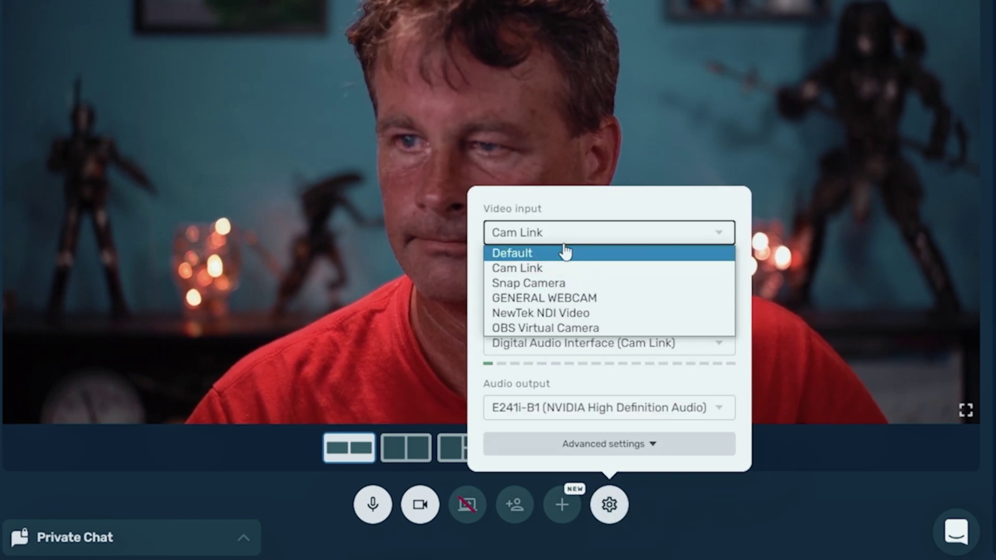
left_click(550, 267)
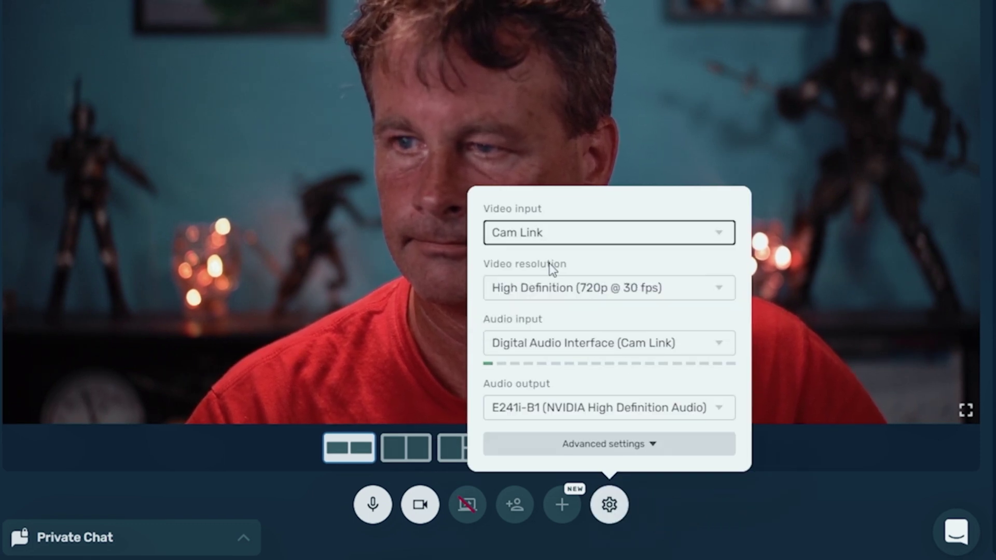
left_click(665, 302)
left_click(689, 381)
left_click(612, 352)
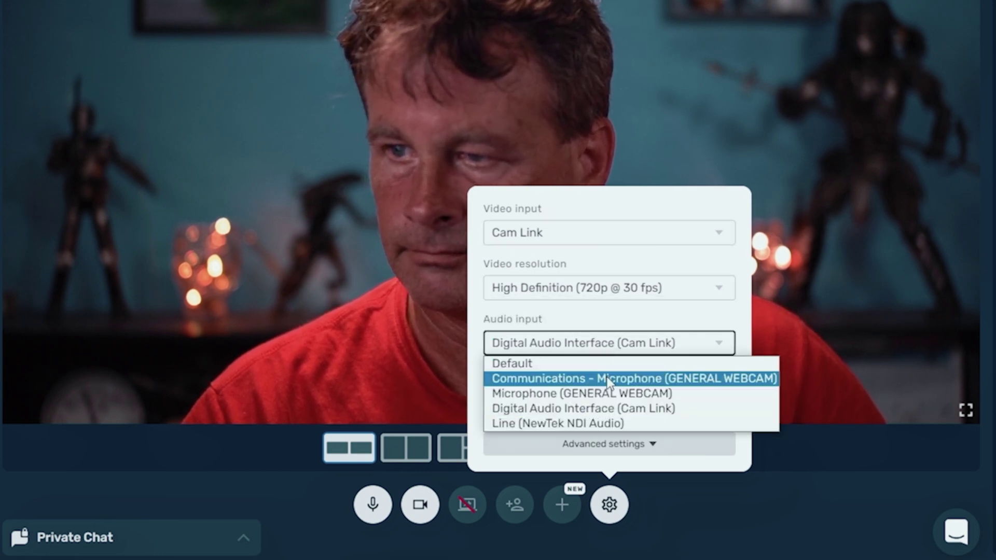
left_click(597, 408)
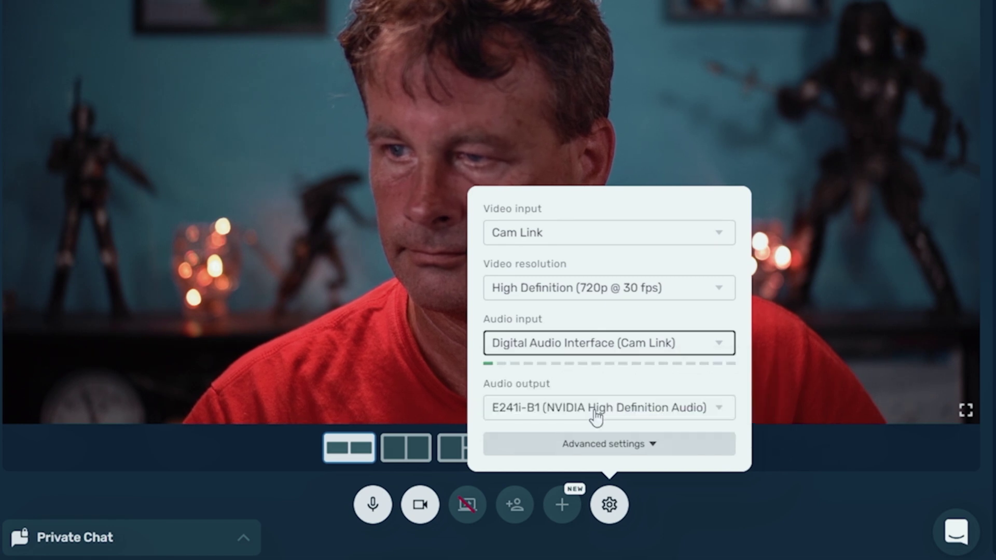
left_click(607, 411)
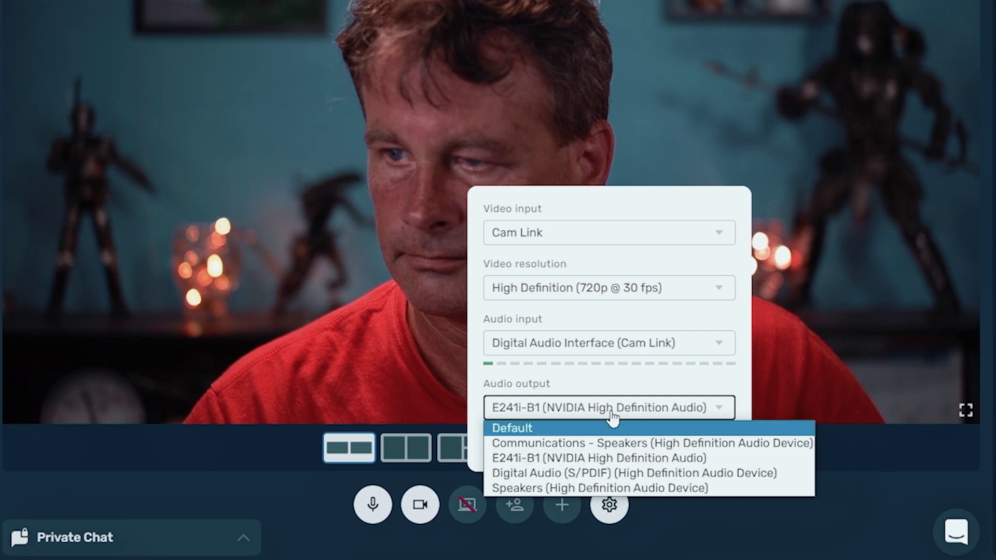
left_click(667, 374)
left_click(617, 445)
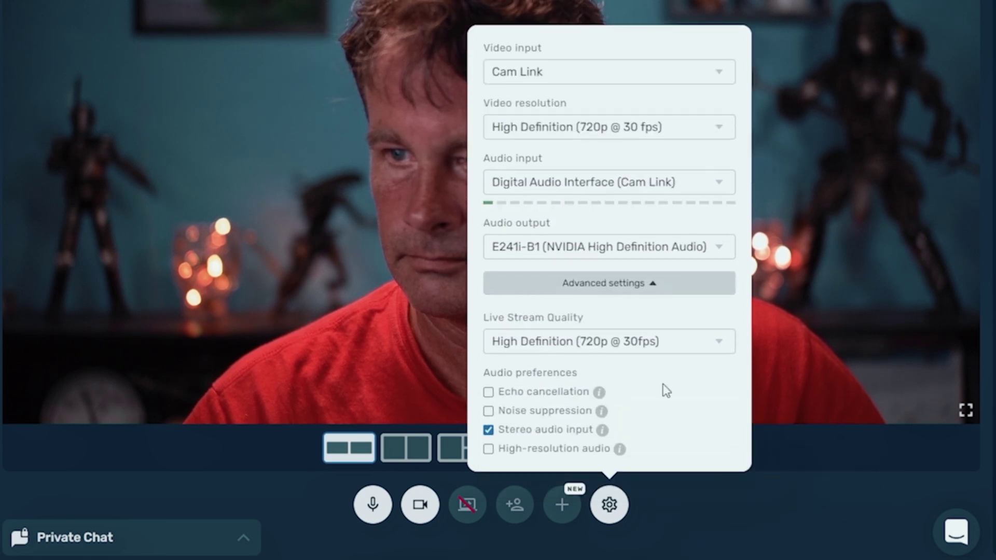
mouse_move(597, 392)
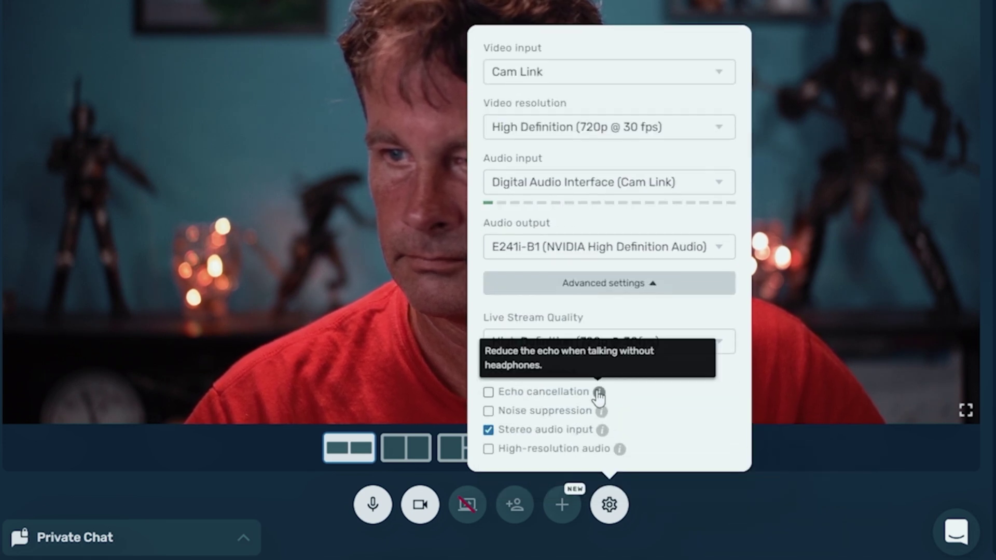
mouse_move(600, 412)
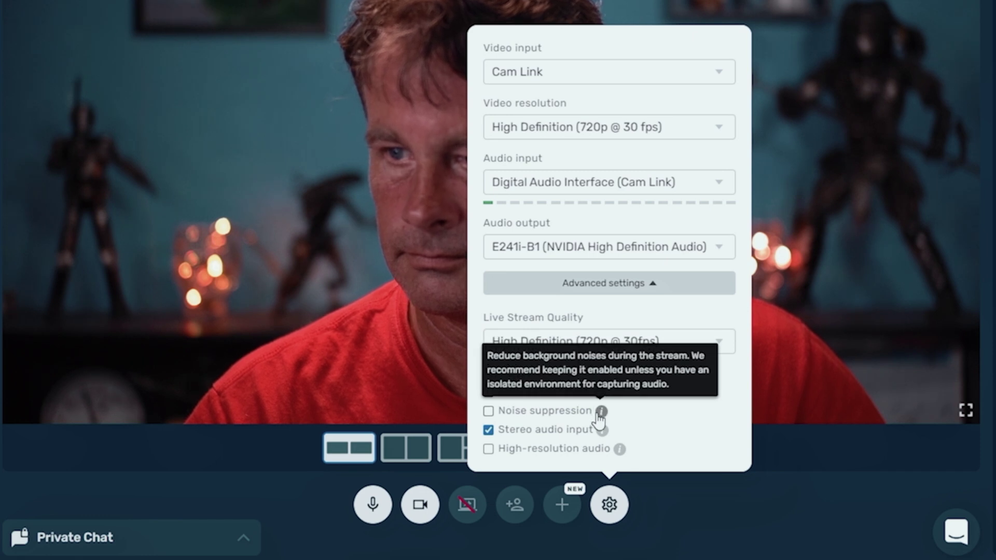
mouse_move(600, 436)
mouse_move(619, 451)
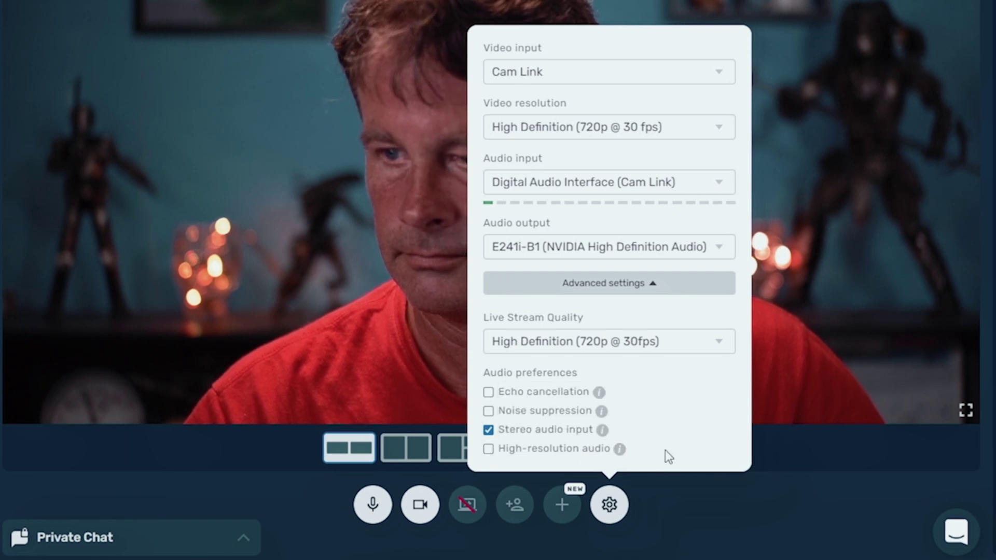
left_click(685, 509)
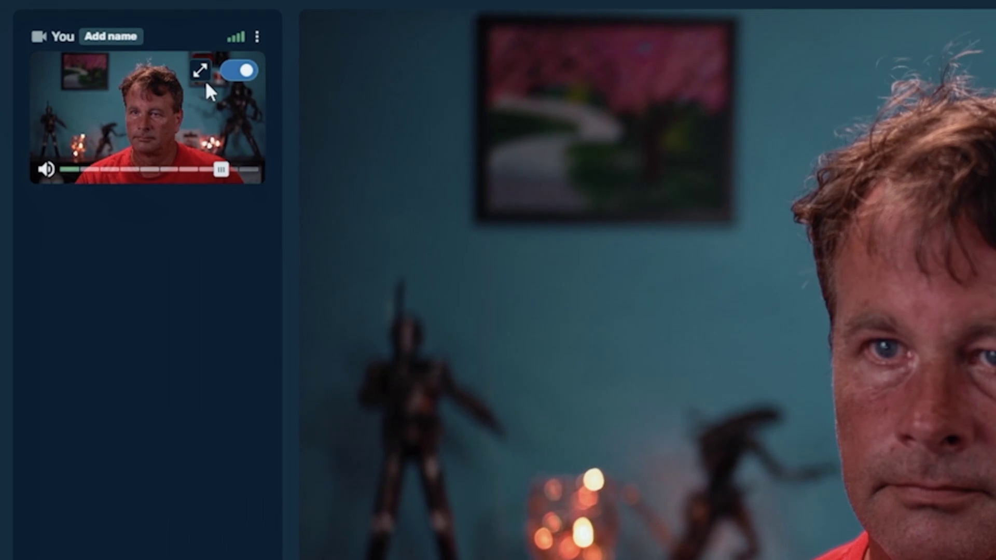
left_click(119, 114)
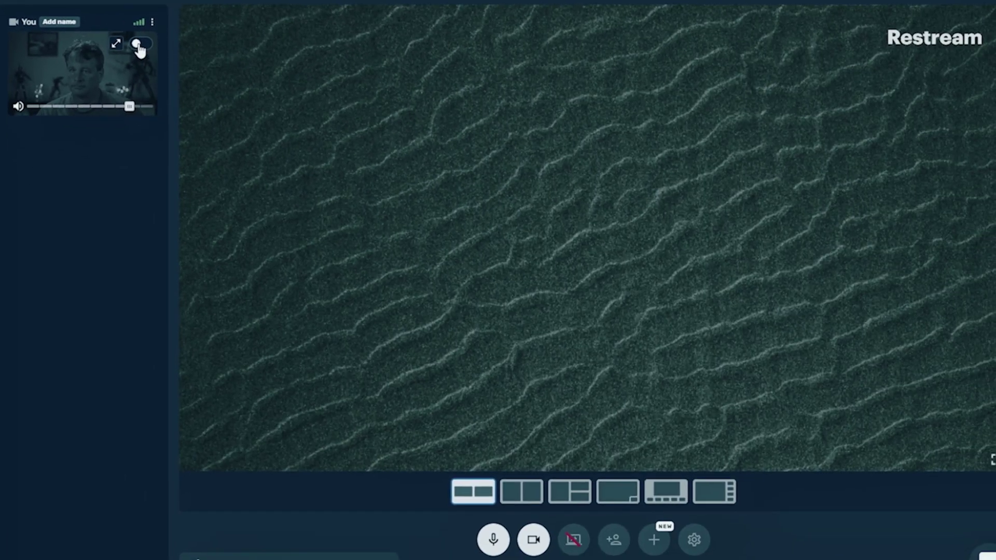
left_click(162, 52)
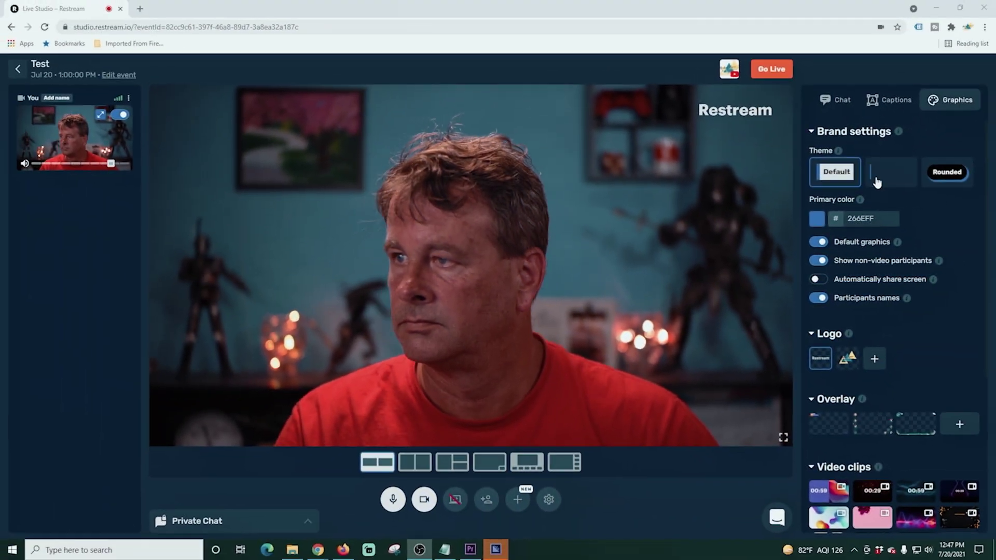
Step: Preview the News and Rounded themes, return to Default, and toggle name labels off and on
left_click(909, 169)
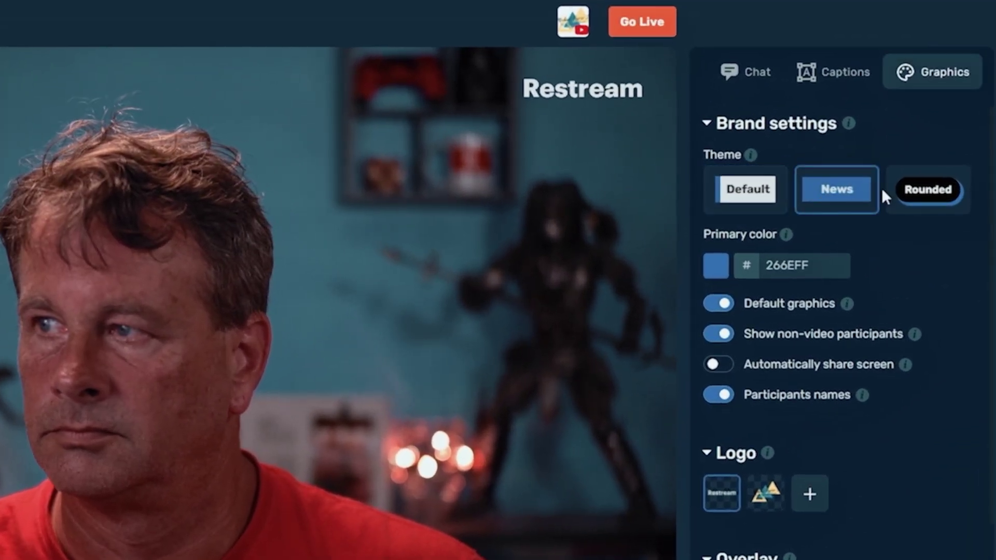
left_click(902, 192)
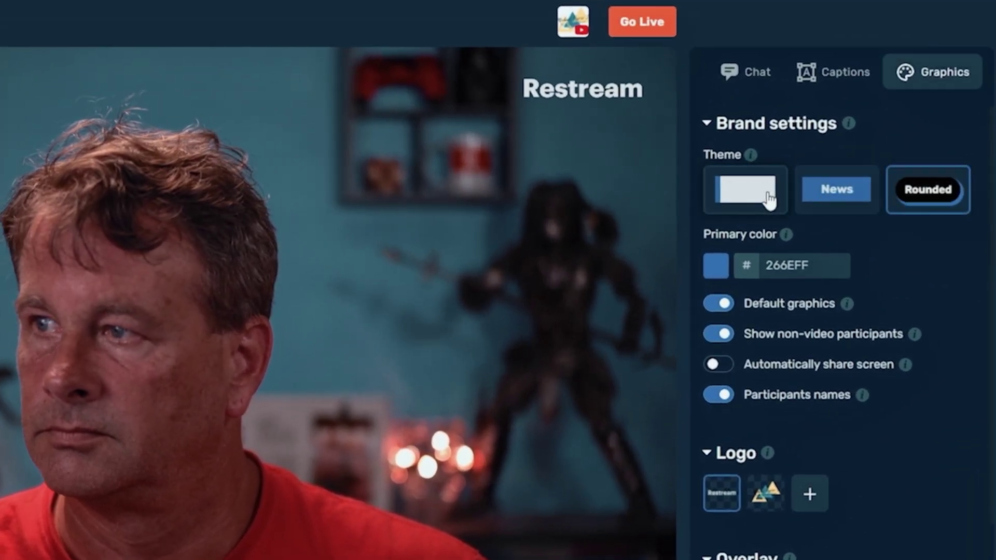
left_click(749, 192)
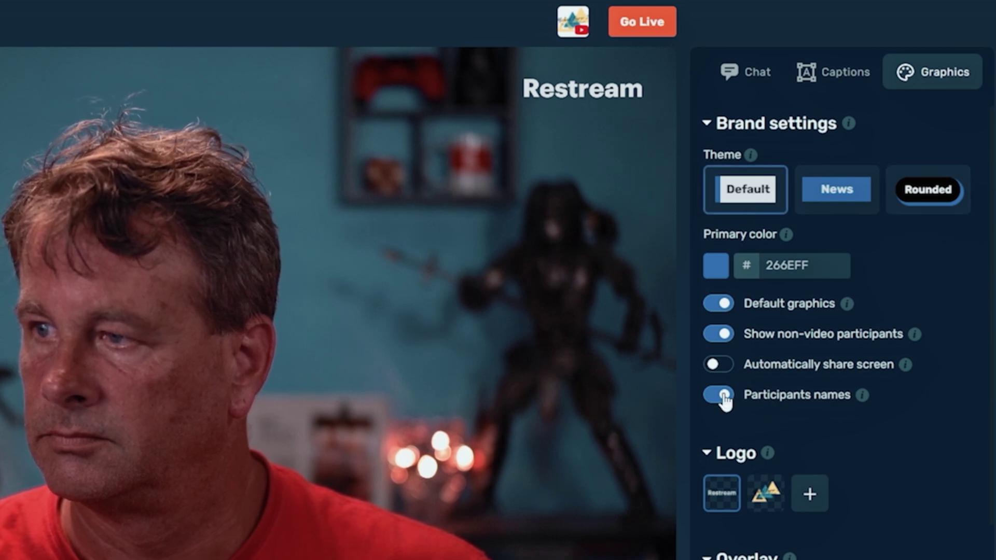
left_click(720, 395)
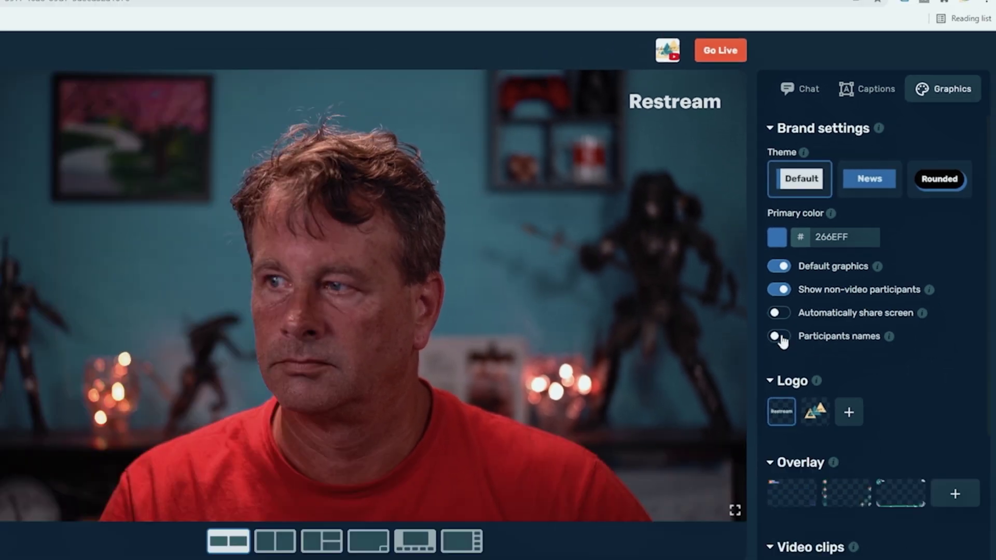
left_click(779, 337)
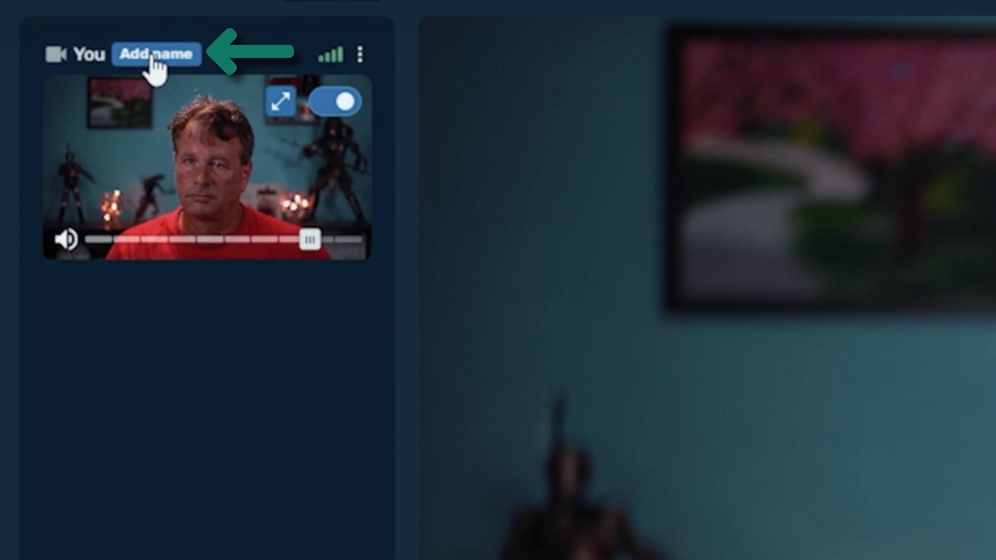
Step: Add and save your display name as a name tag, then hide it
left_click(55, 99)
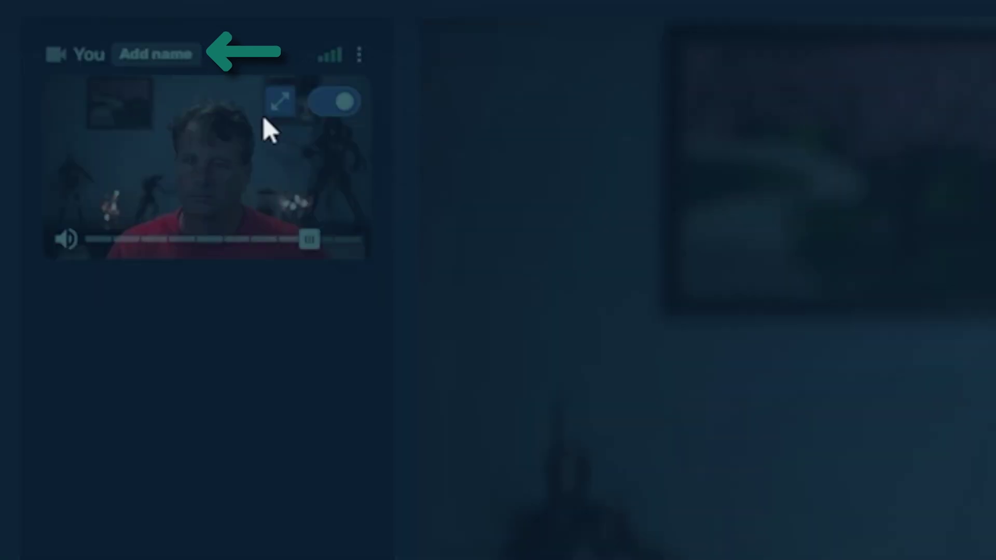
type("Michal")
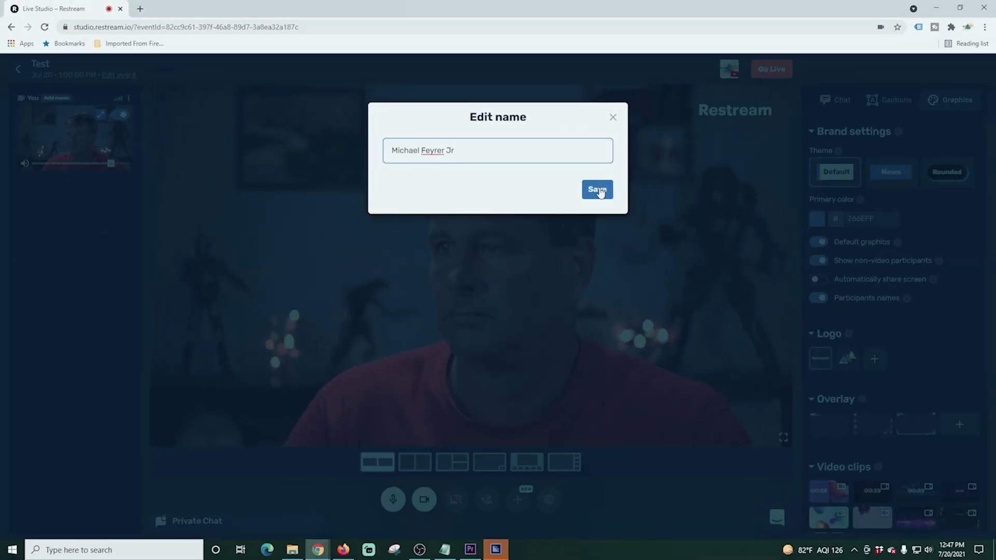
left_click(598, 189)
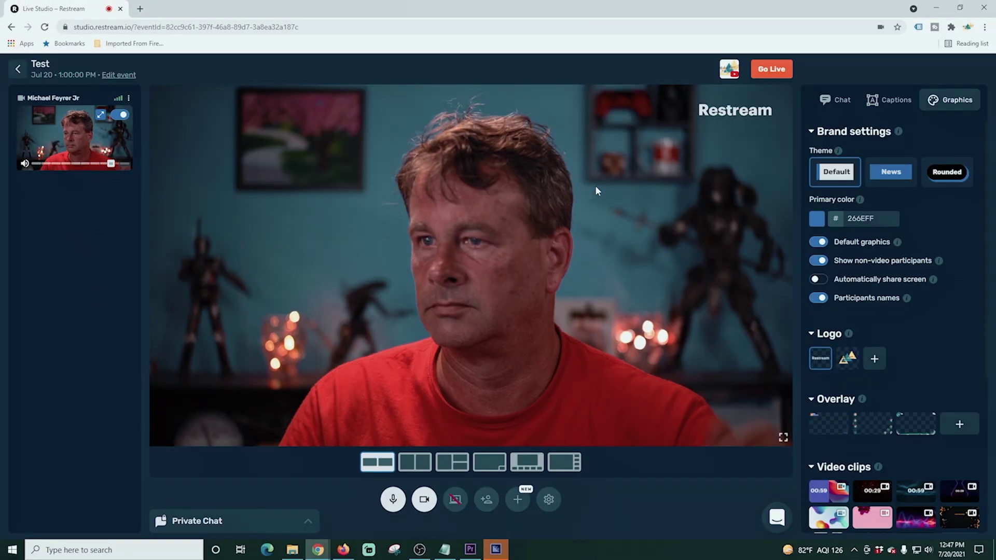
left_click(819, 299)
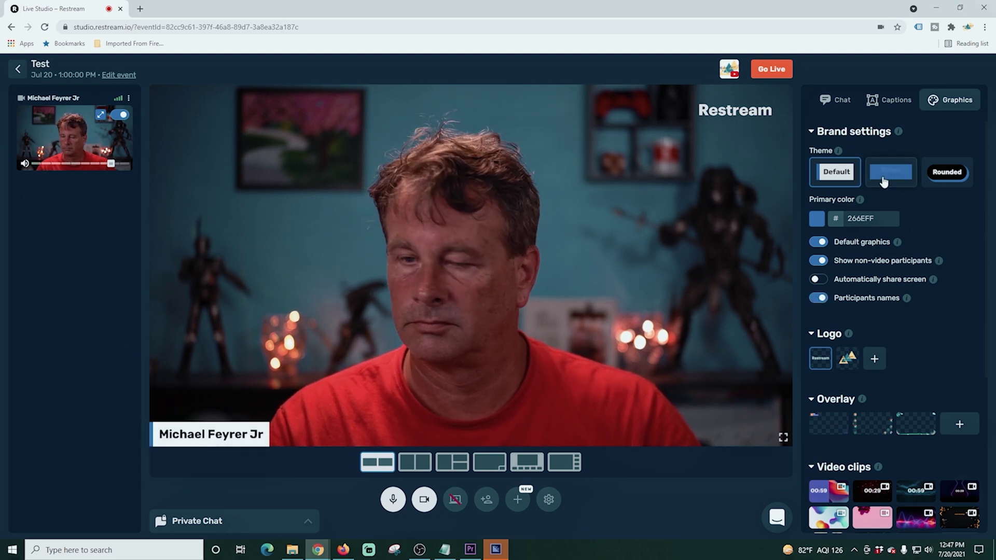
Step: Preview the name tag in News and Rounded, return to Default, and show the triangle logo
left_click(891, 172)
left_click(951, 177)
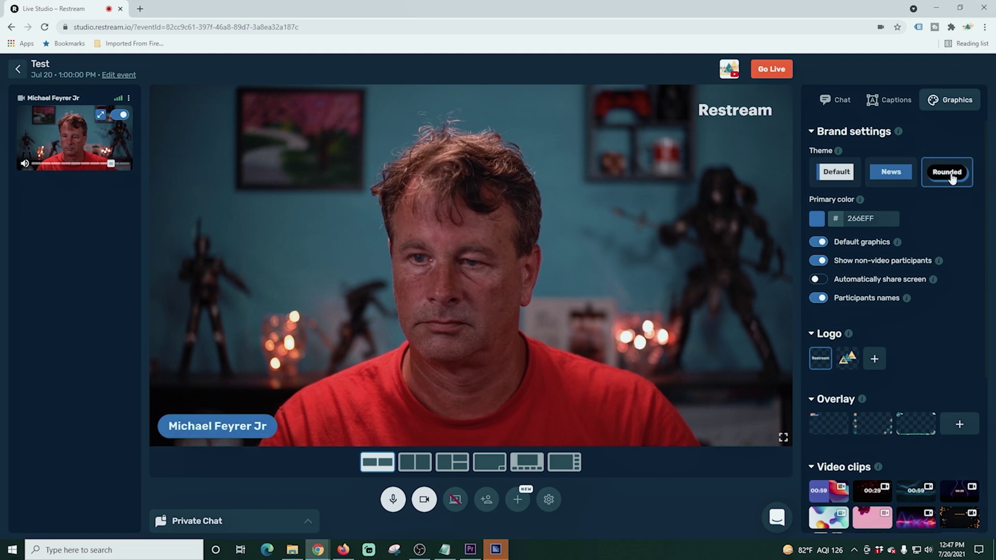
left_click(876, 178)
left_click(841, 178)
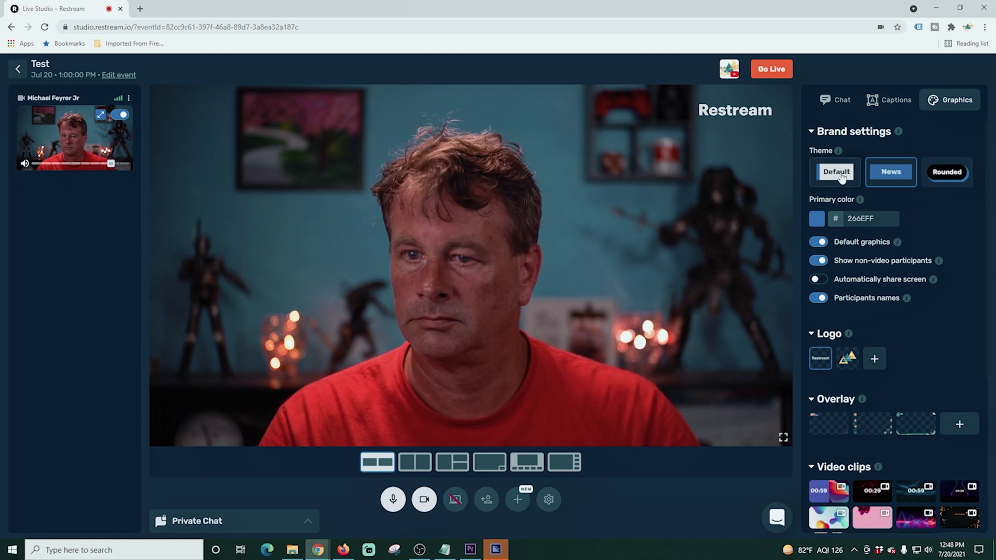
left_click(848, 358)
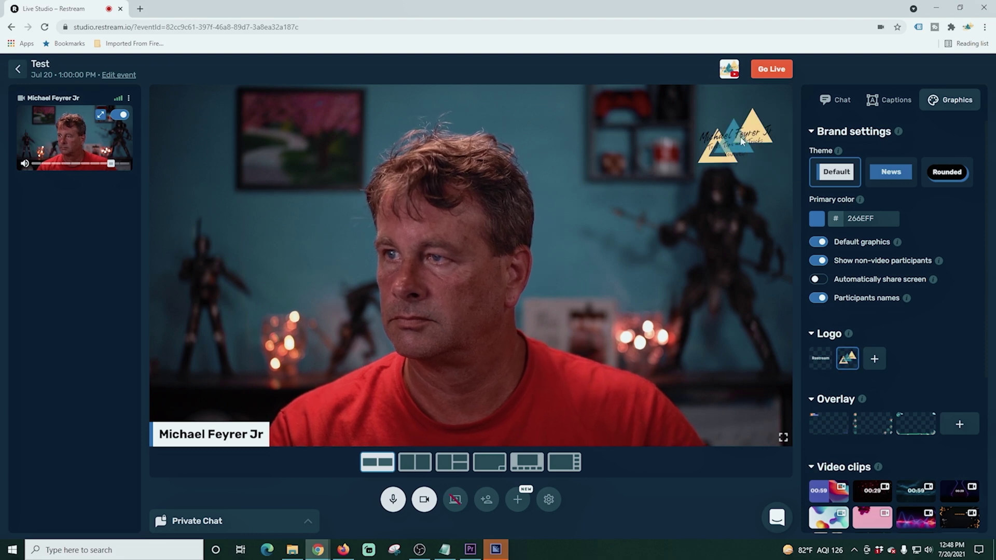
Step: View the stage full screen, then return to the normal view
double_click(745, 143)
key("Escape")
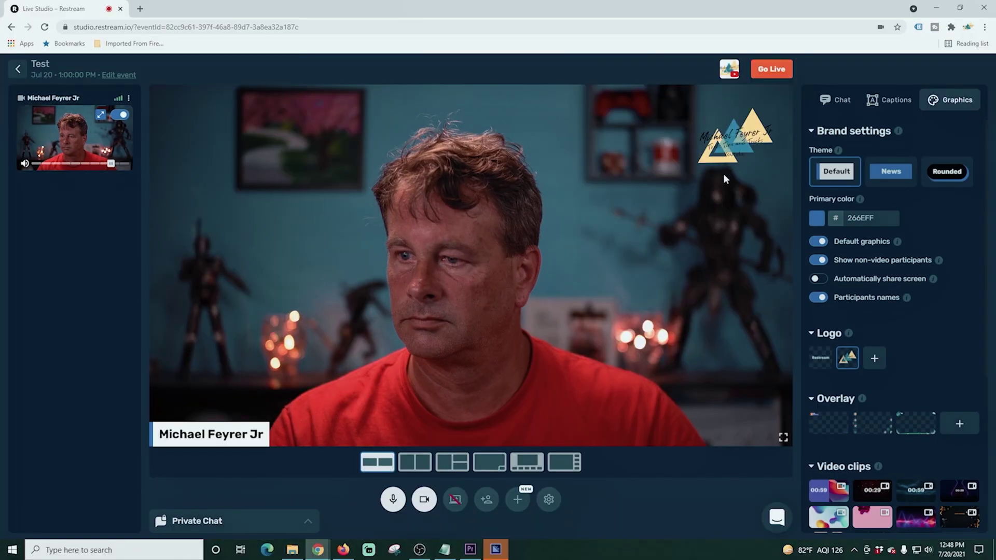
scroll(928, 334, "down", 2)
Step: Preview and hide the floral and cloud-and-garden overlays, then start a custom overlay upload
left_click(825, 322)
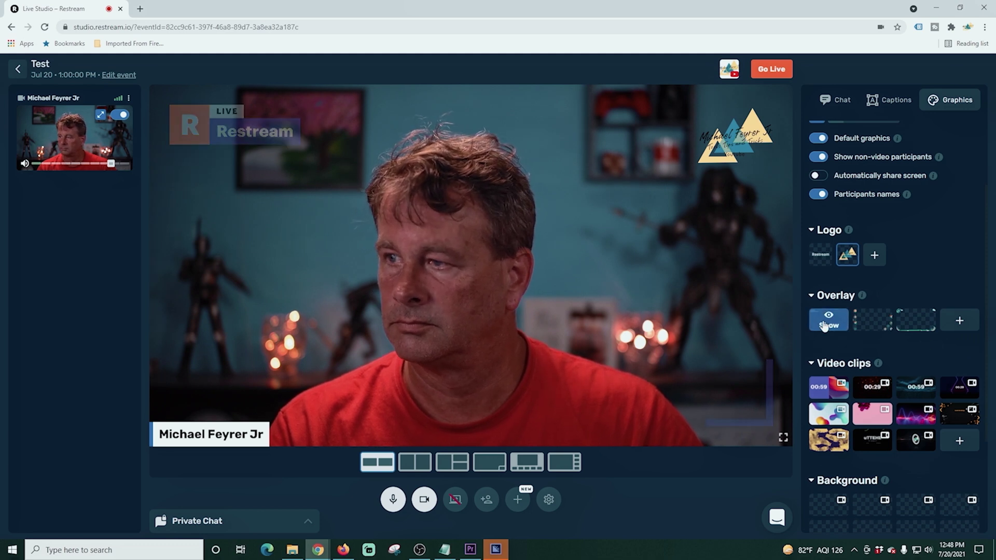
left_click(876, 329)
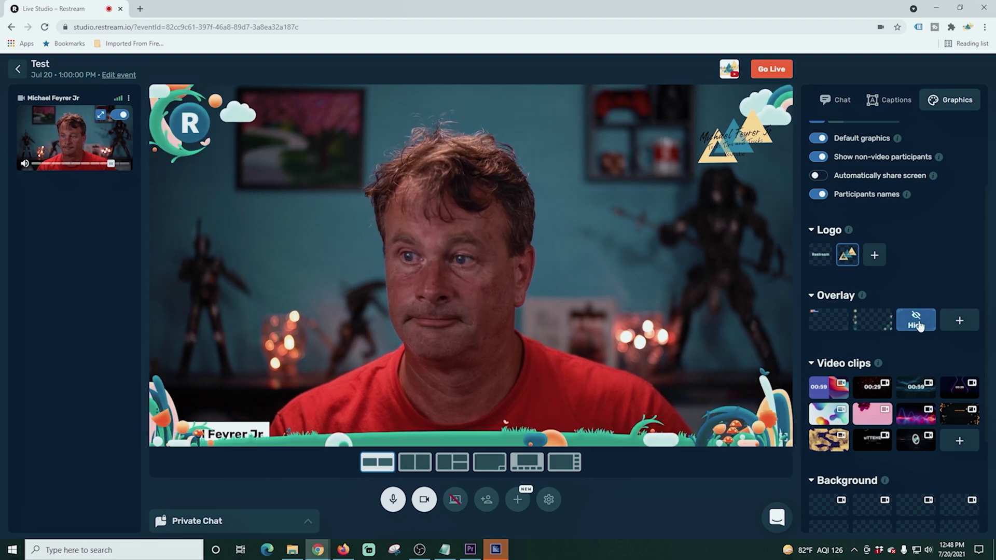
left_click(917, 322)
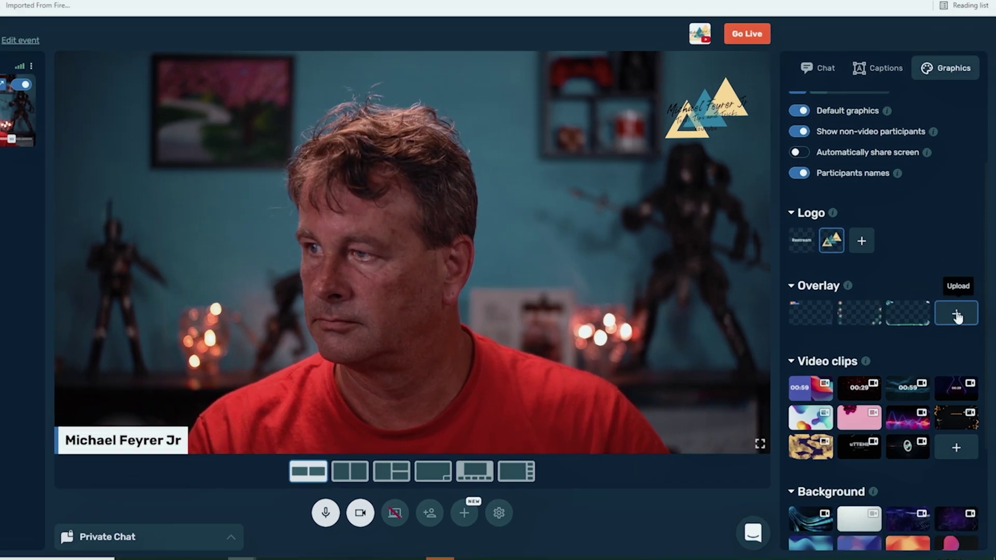
left_click(956, 315)
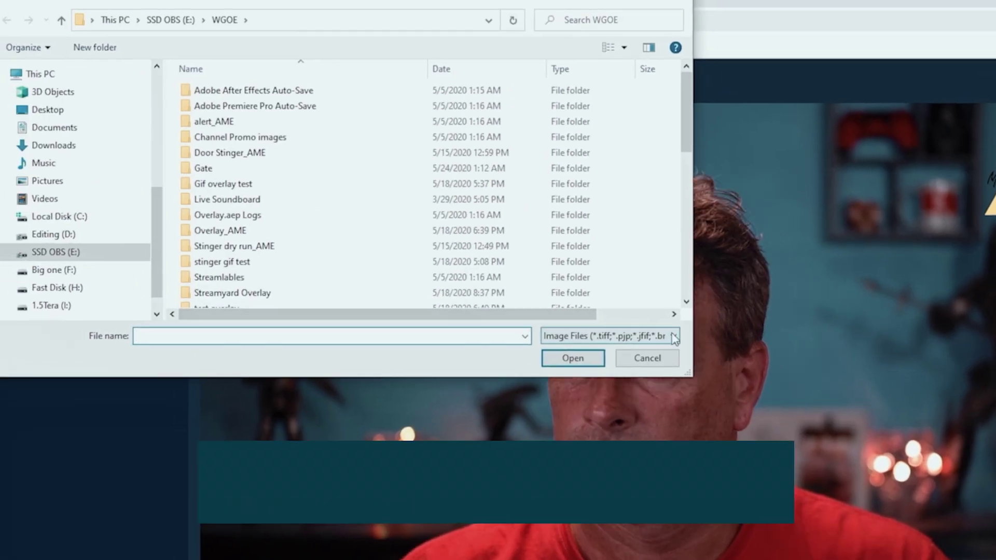
left_click(845, 335)
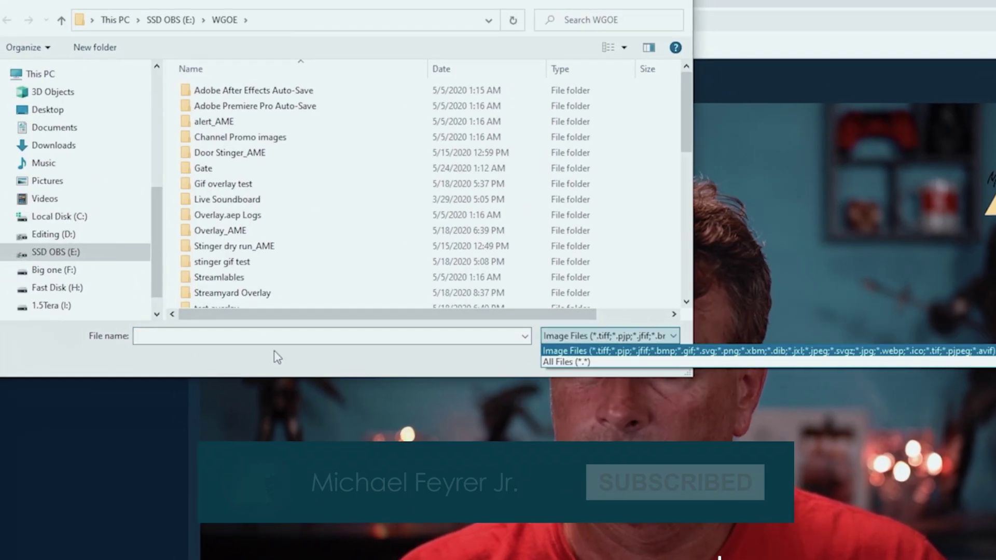
Step: Upload Monica cam overlay.png from the SSD OBS (E:) Monica Cam folder as an overlay
left_click(171, 20)
left_click(170, 20)
double_click(210, 104)
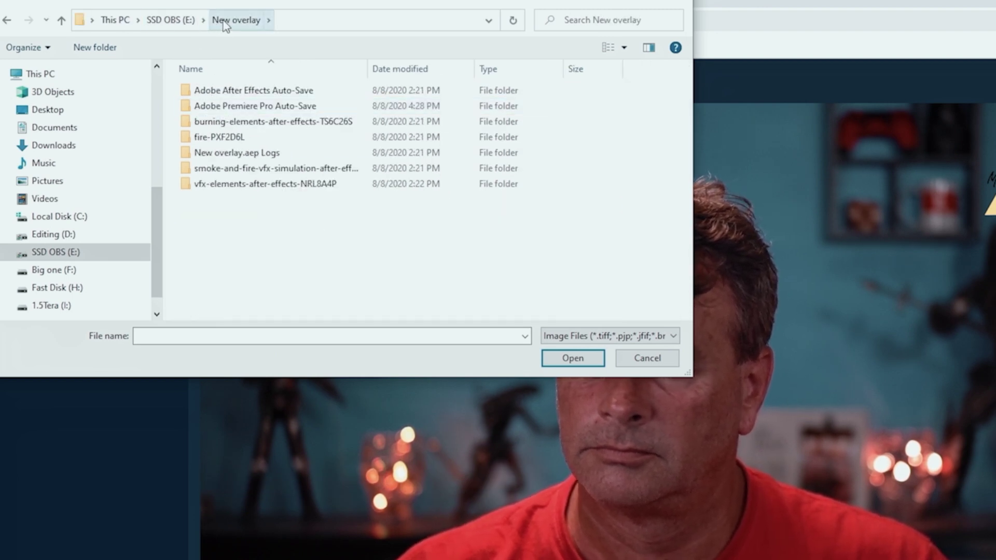
left_click(176, 22)
double_click(289, 228)
left_click(159, 91)
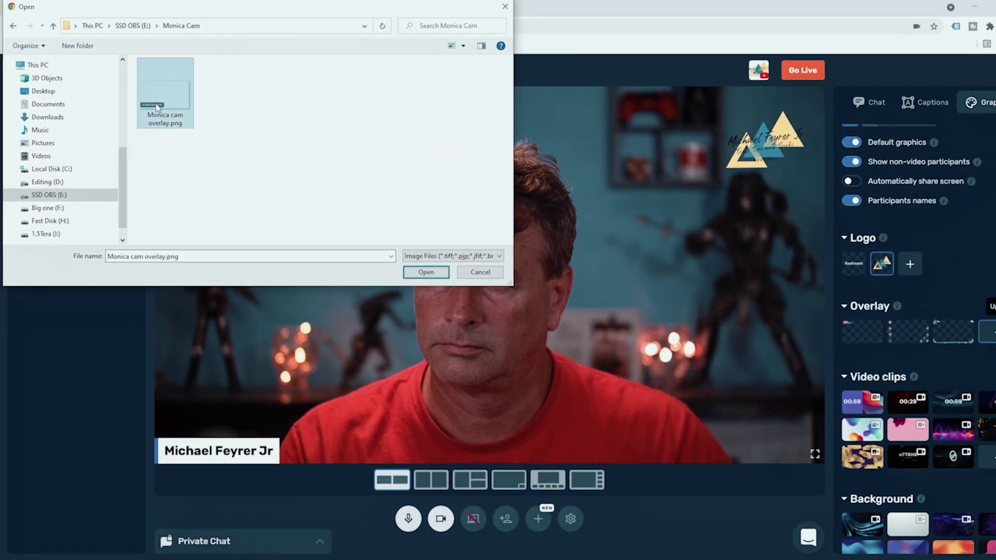
left_click(409, 263)
Step: Show the Monica overlay with the camera on stage, toggle it, and leave it hidden
mouse_move(961, 327)
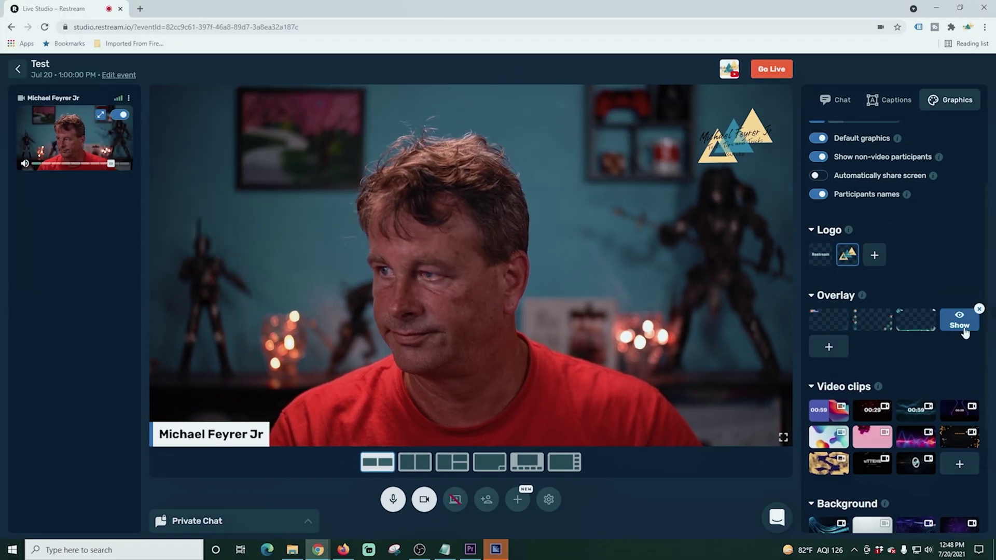
left_click(960, 327)
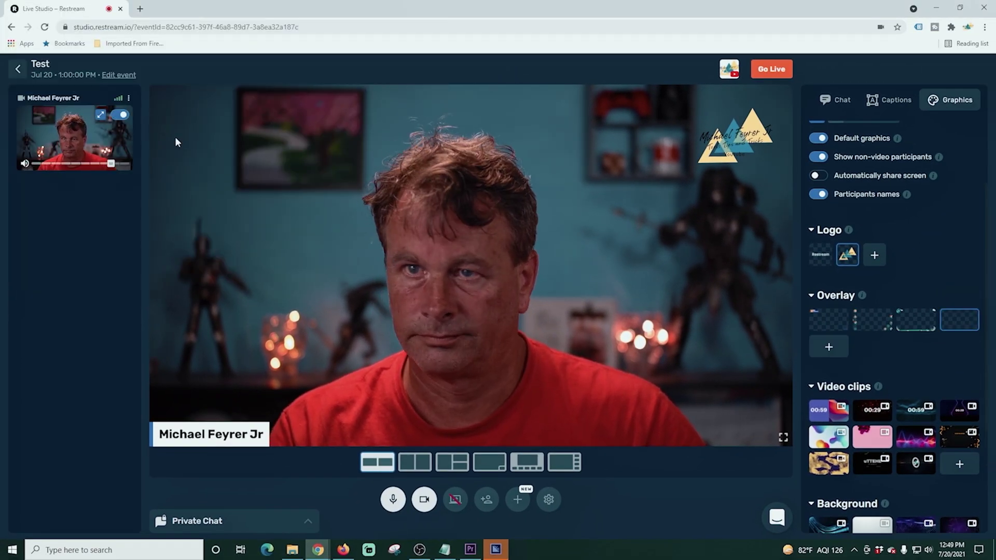
left_click(117, 117)
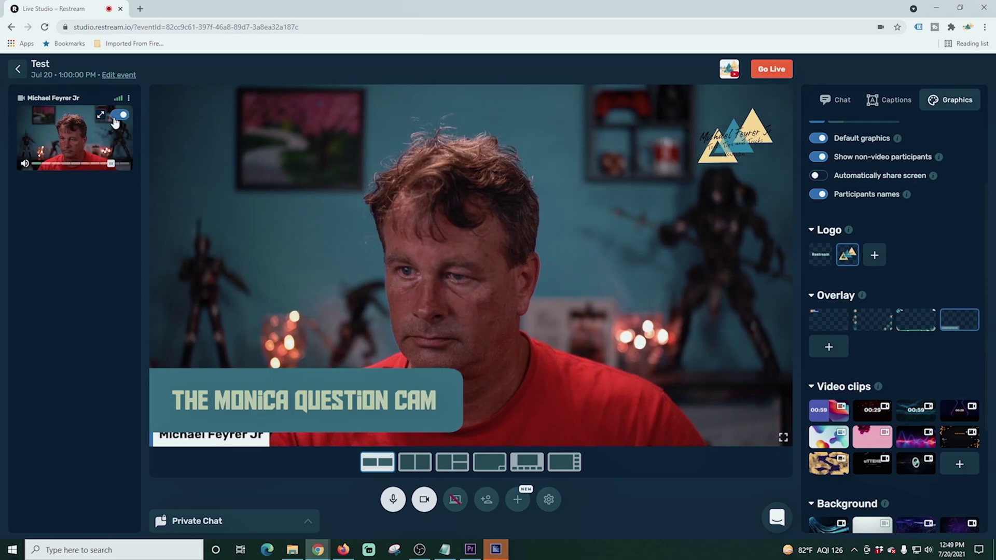
left_click(958, 323)
left_click(958, 322)
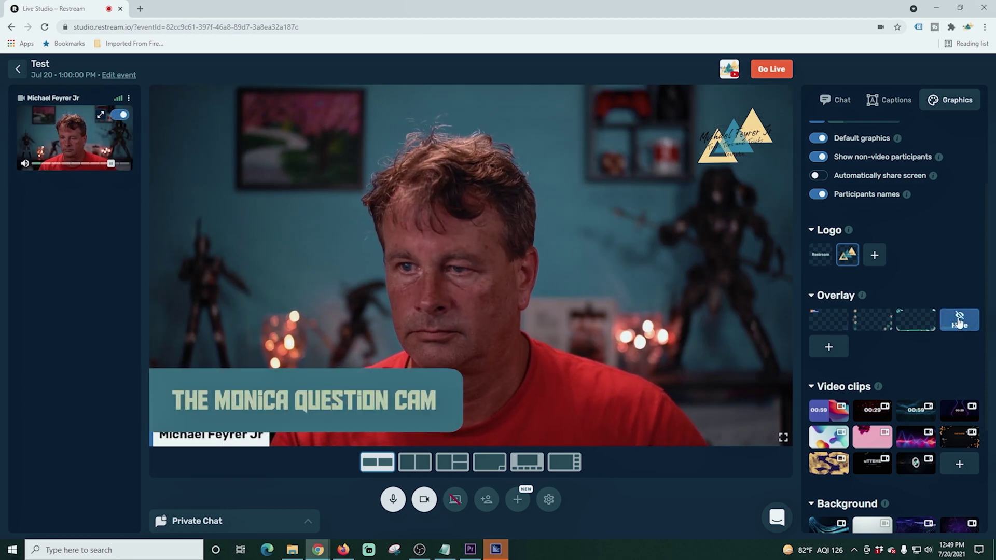
left_click(959, 323)
scroll(876, 357, "down", 2)
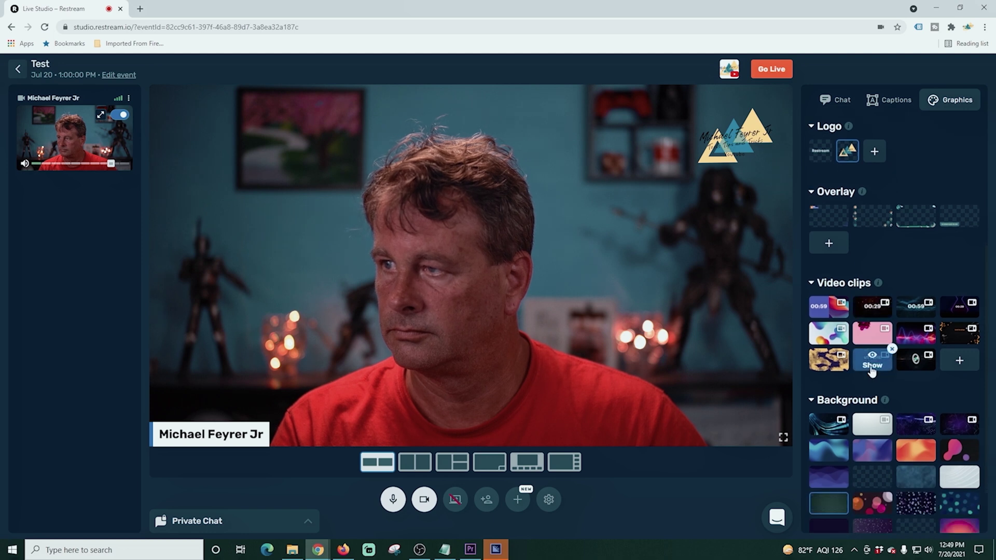
left_click(830, 311)
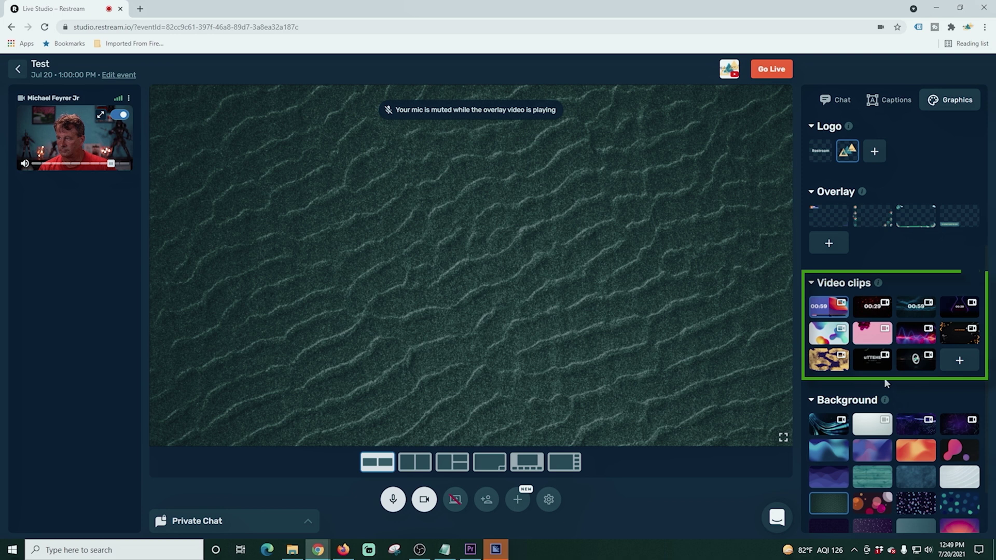
mouse_move(828, 313)
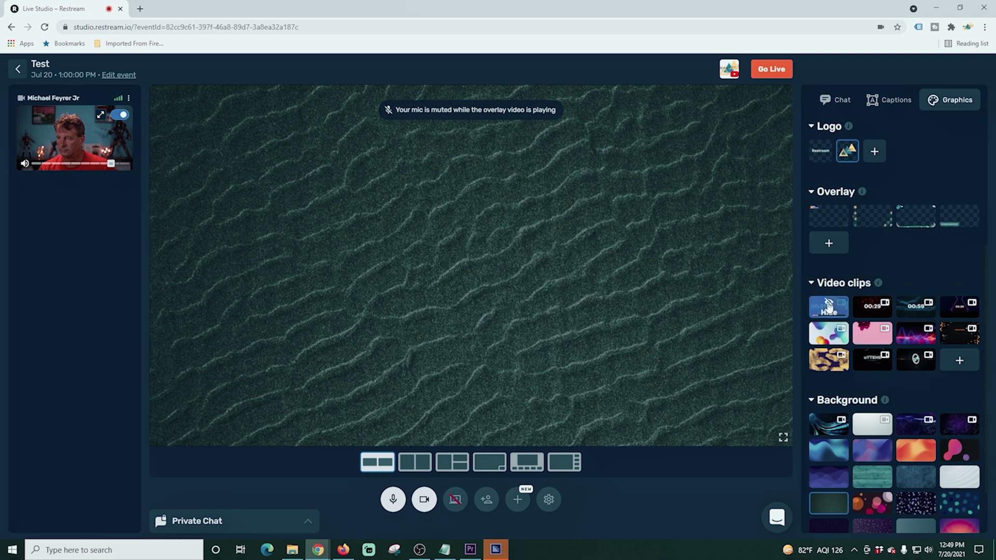
left_click(828, 310)
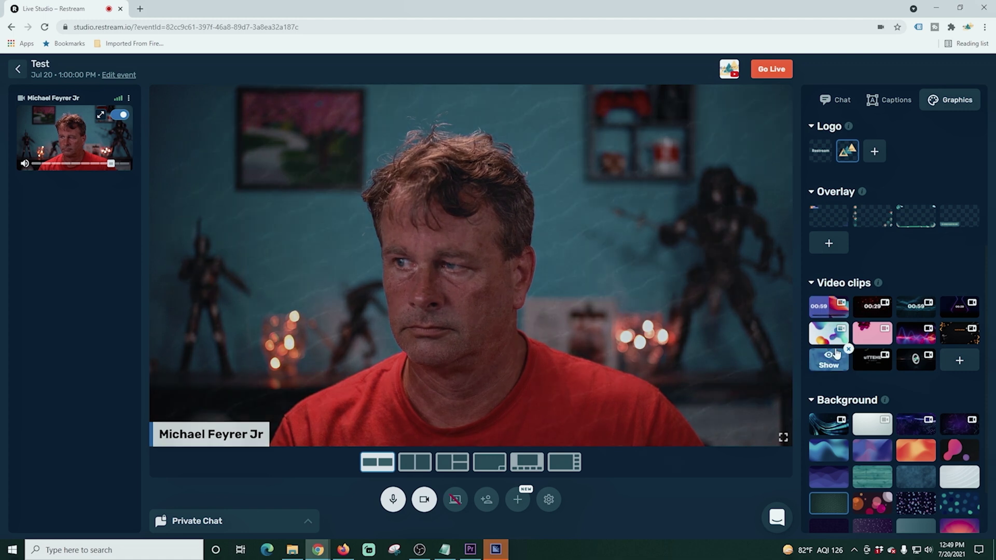
left_click(836, 353)
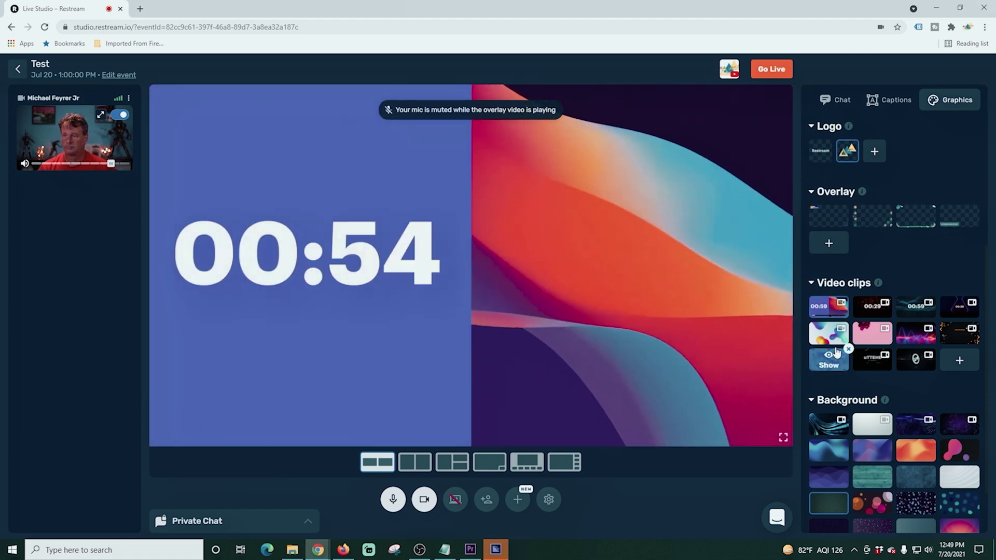
left_click(844, 357)
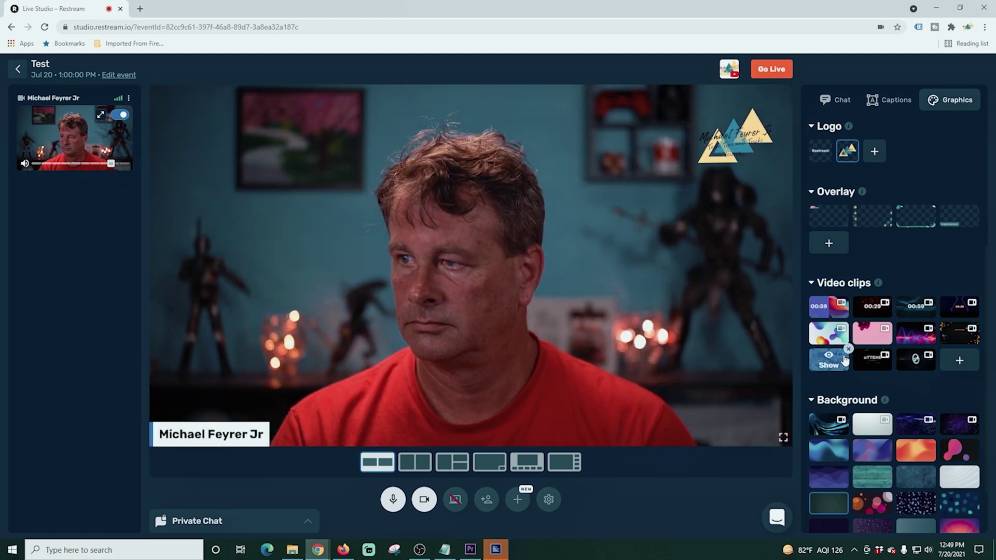
left_click(871, 310)
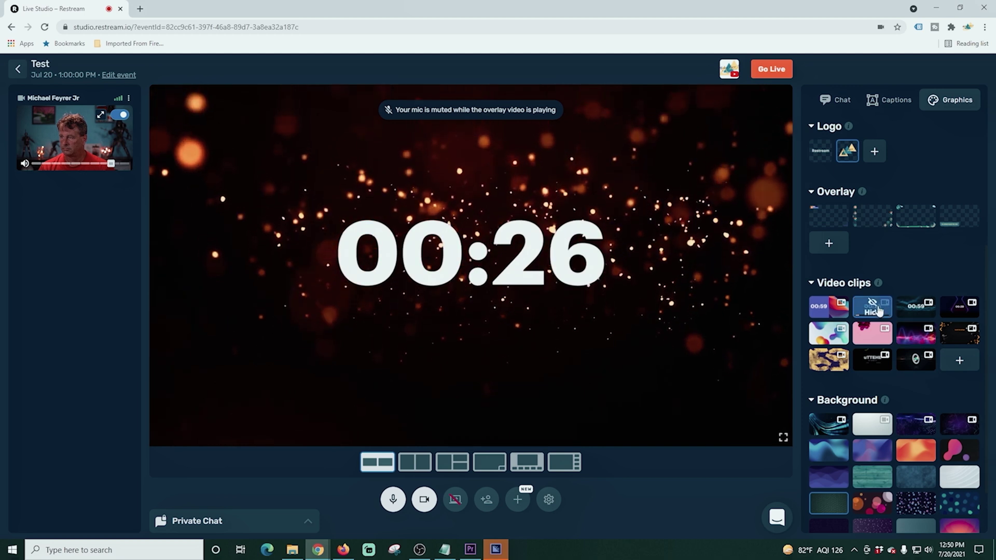
left_click(914, 358)
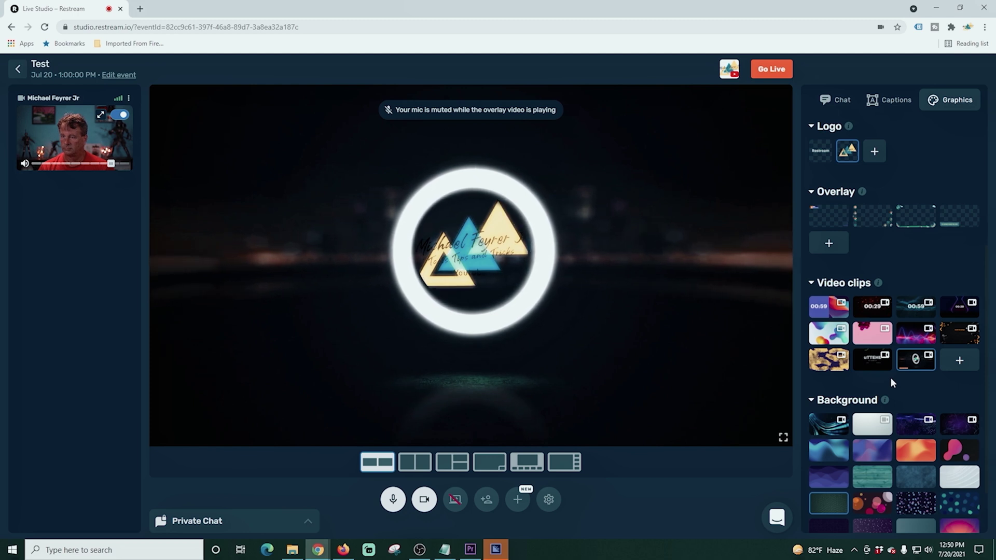
mouse_move(908, 369)
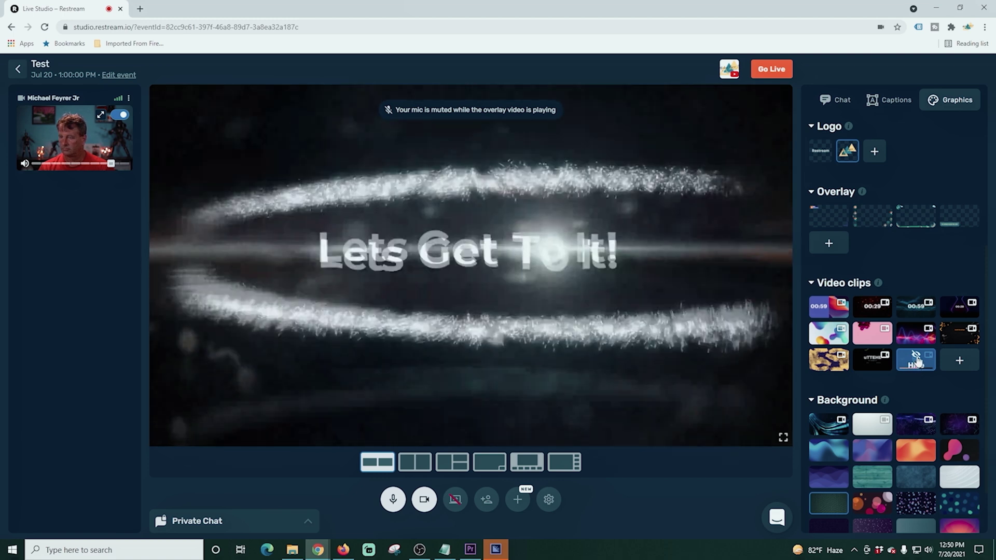
left_click(916, 359)
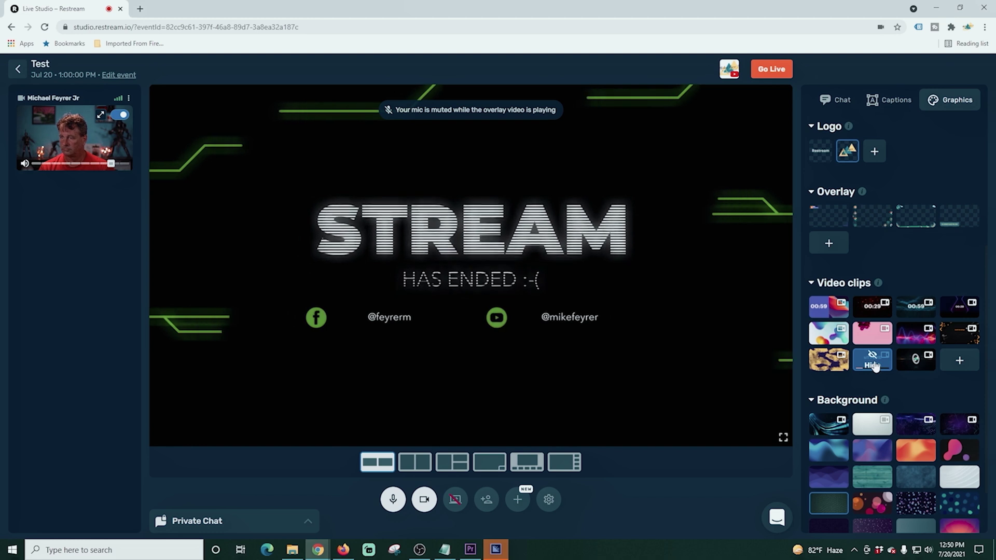
left_click(873, 365)
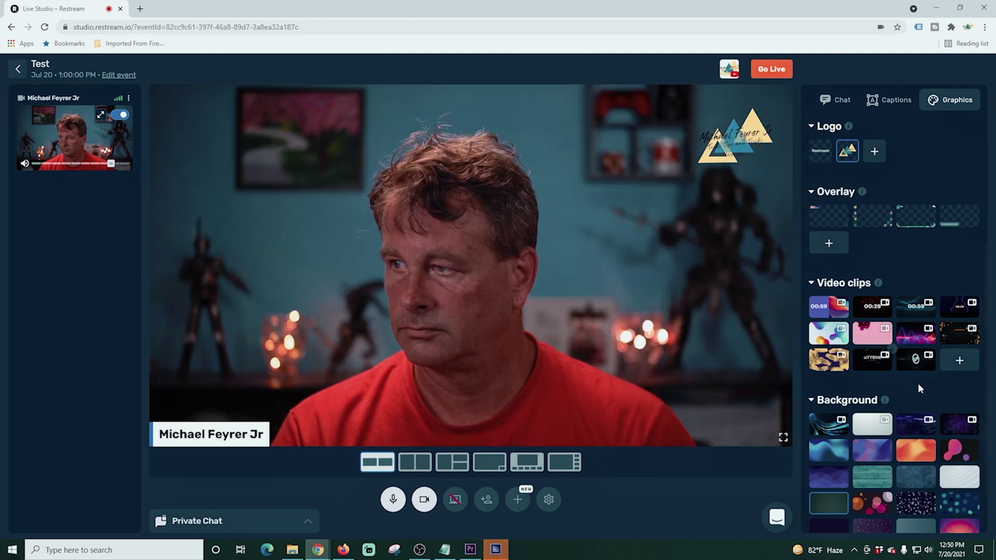
scroll(888, 376, "down", 2)
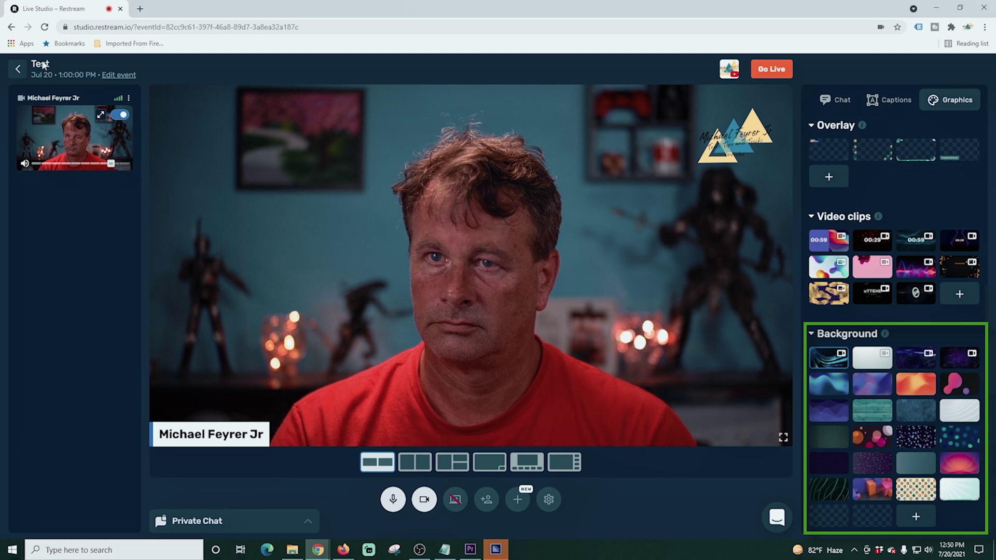
Step: Switch the camera feed off stage and apply the blue light-streak tile as background
left_click(121, 116)
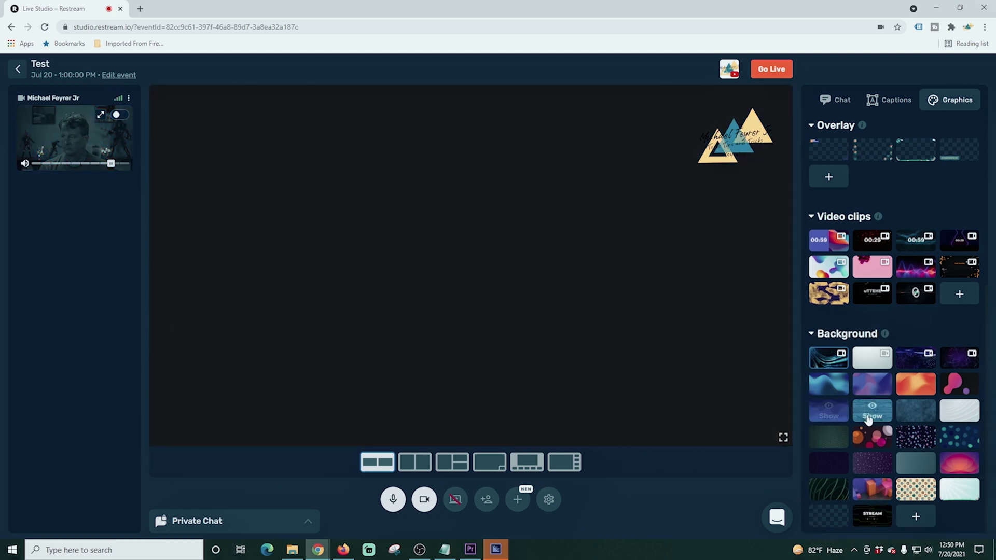
left_click(834, 365)
left_click(831, 365)
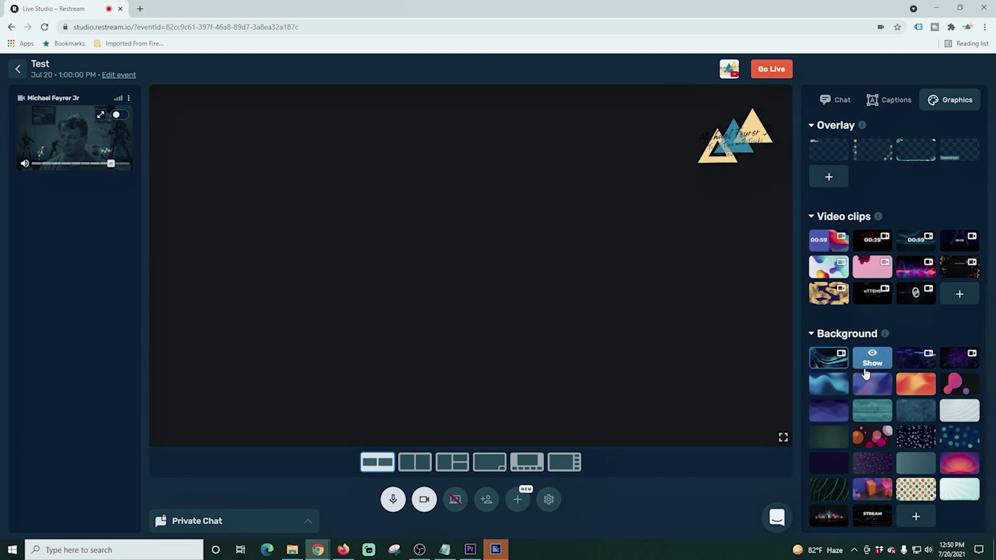
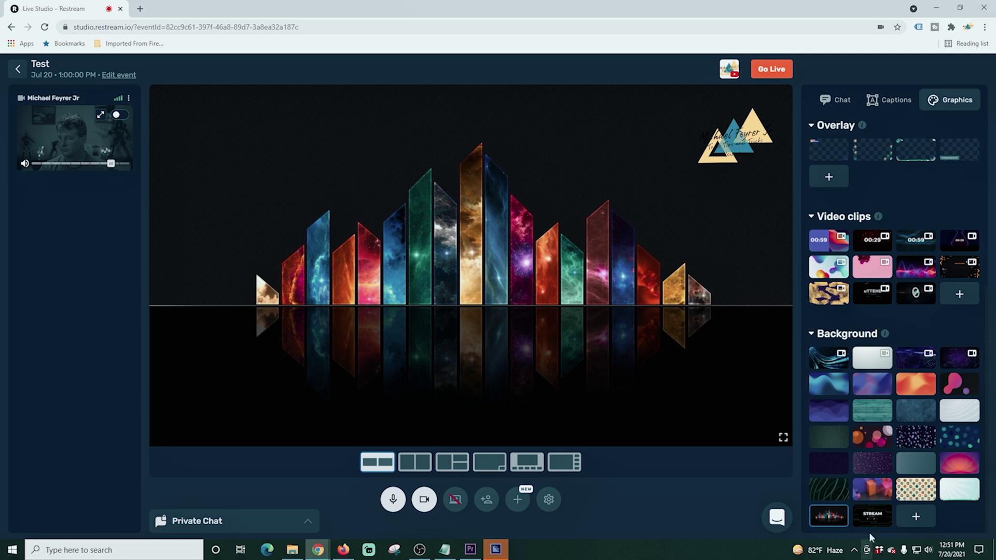
Step: Upload Octagon - 5192.mp4 as a new background and show it on stage
left_click(871, 525)
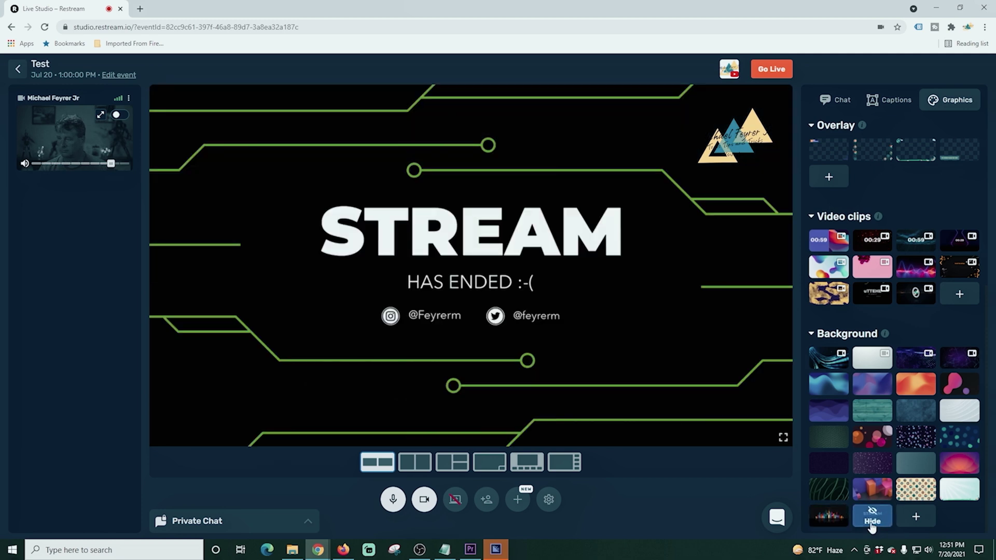
left_click(916, 516)
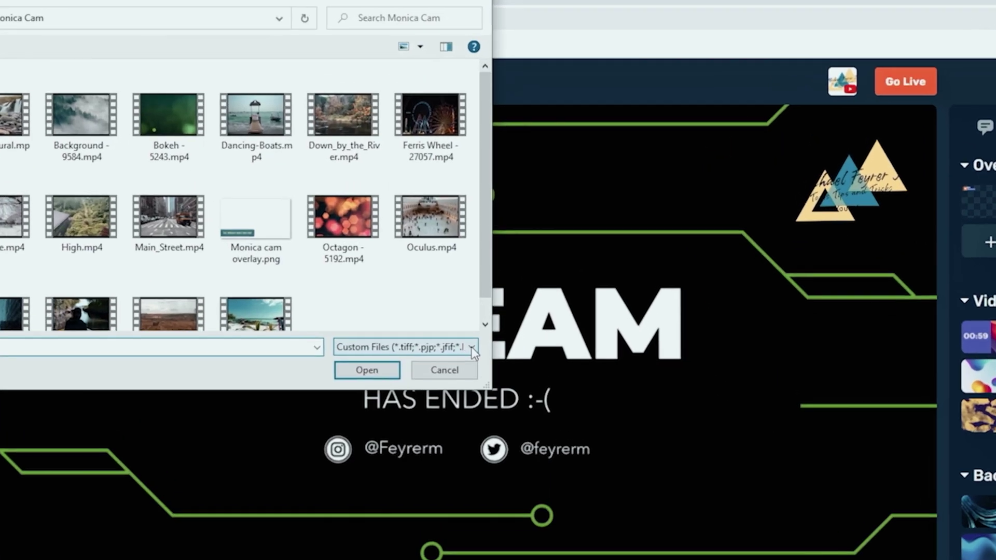
left_click(479, 247)
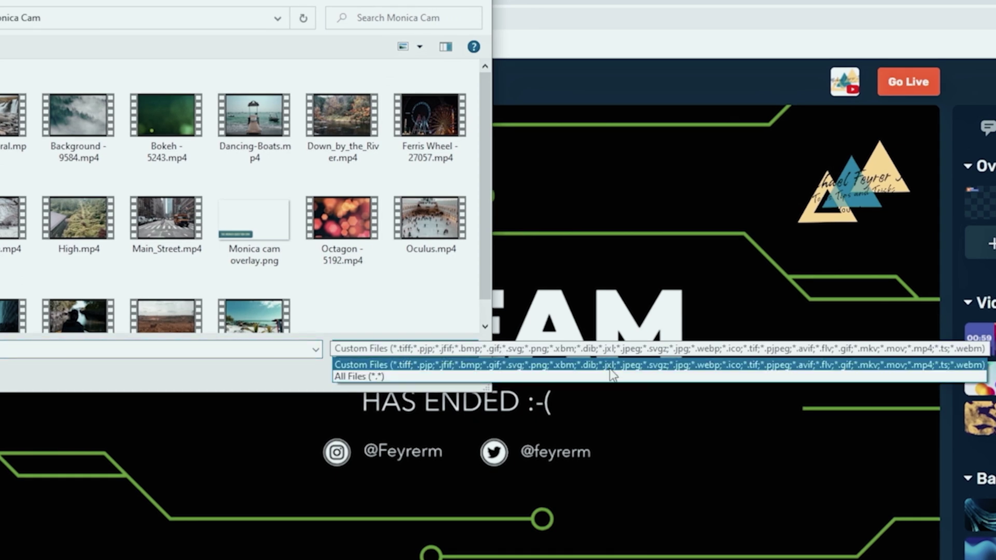
left_click(345, 221)
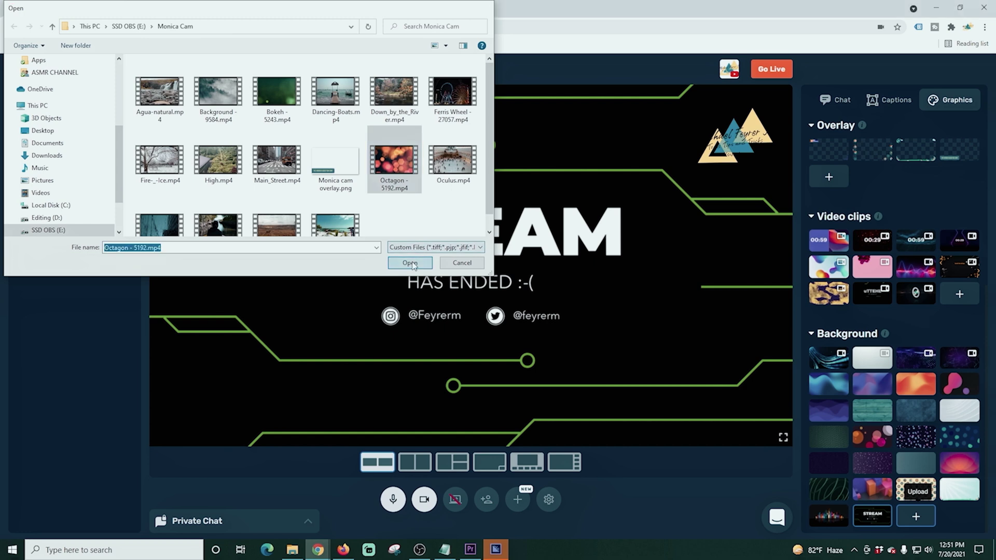
left_click(411, 262)
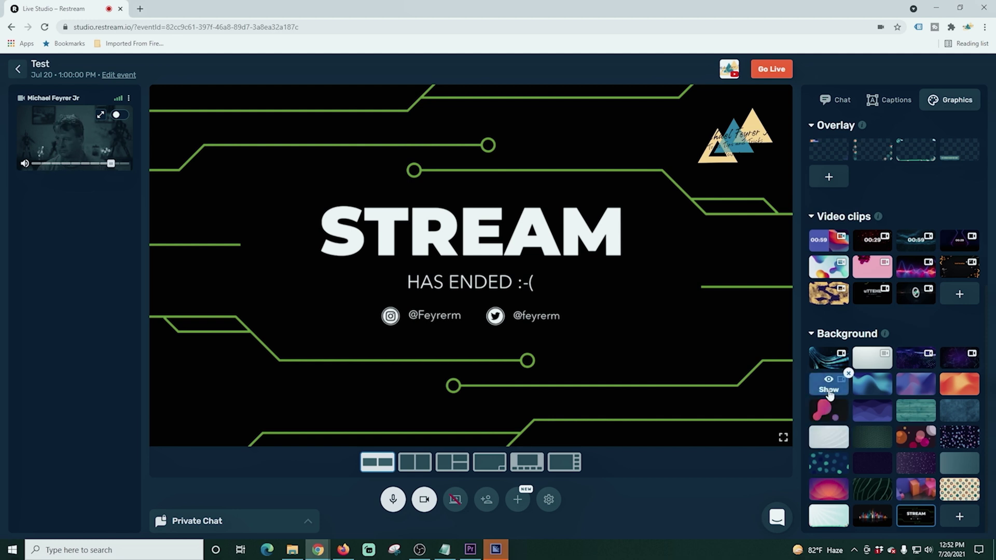
left_click(829, 387)
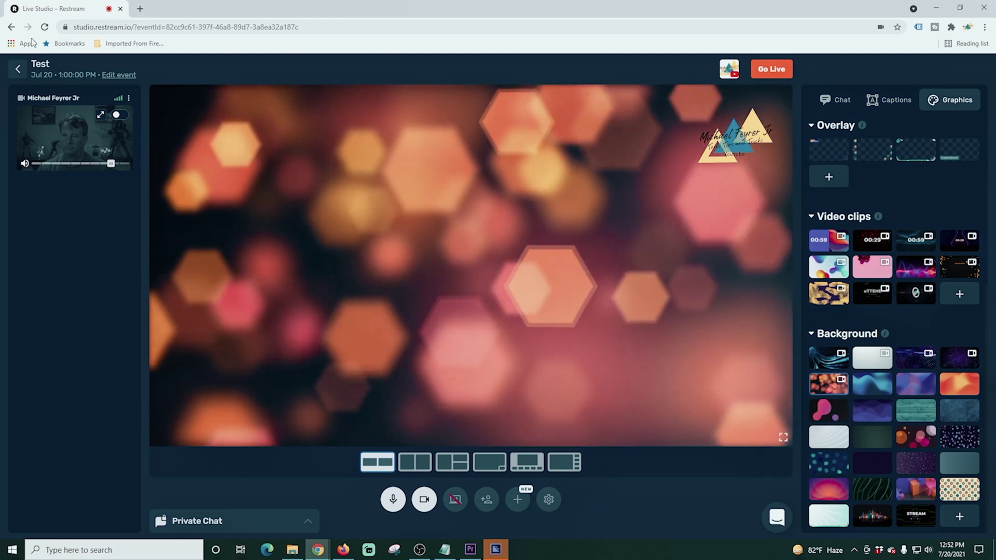
Step: Swap the background for the green sand texture and bring up the captions list
left_click(116, 115)
left_click(116, 115)
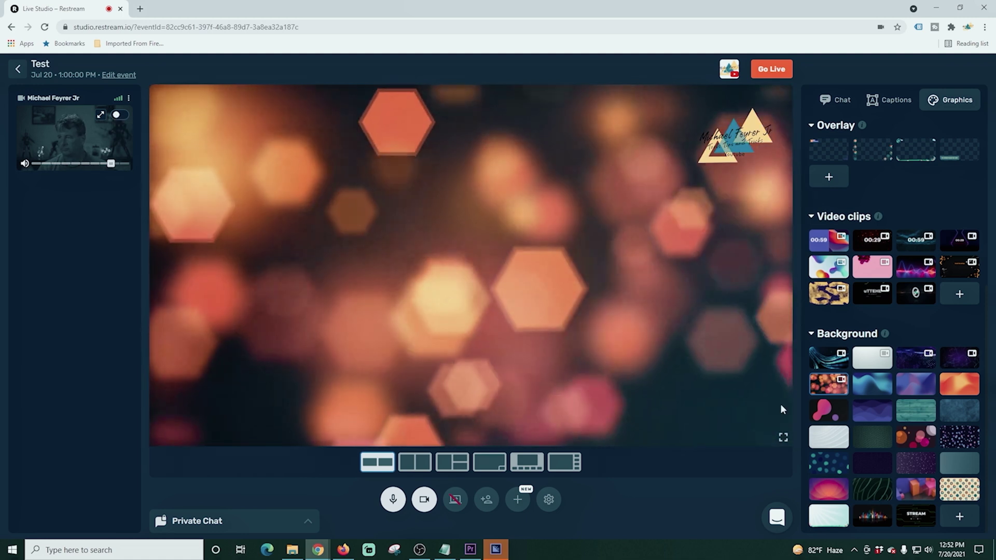
left_click(813, 388)
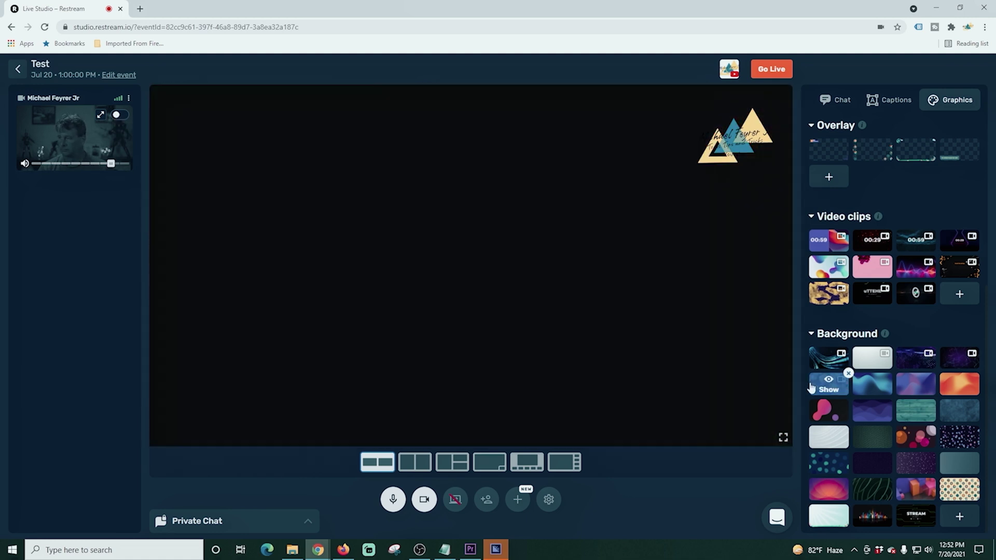
left_click(880, 444)
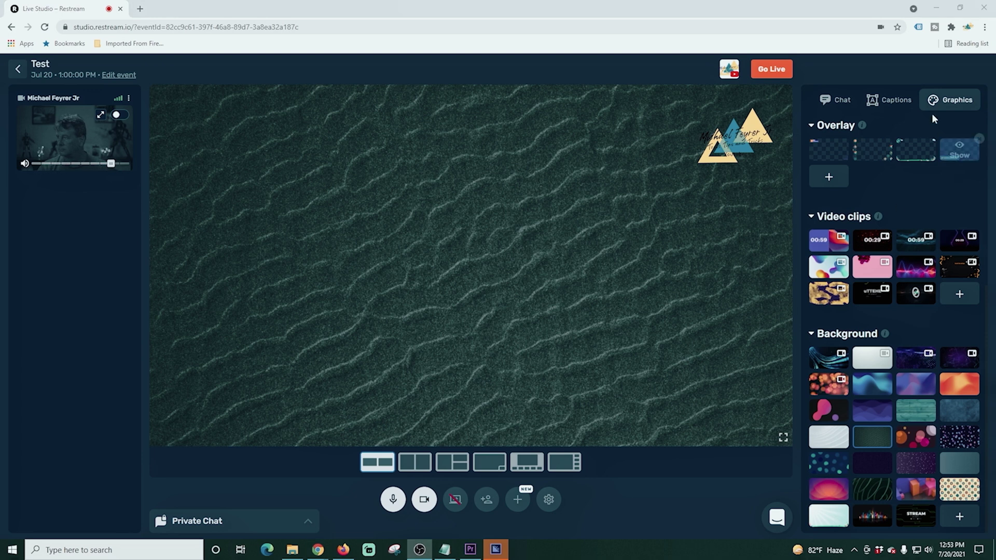
left_click(888, 99)
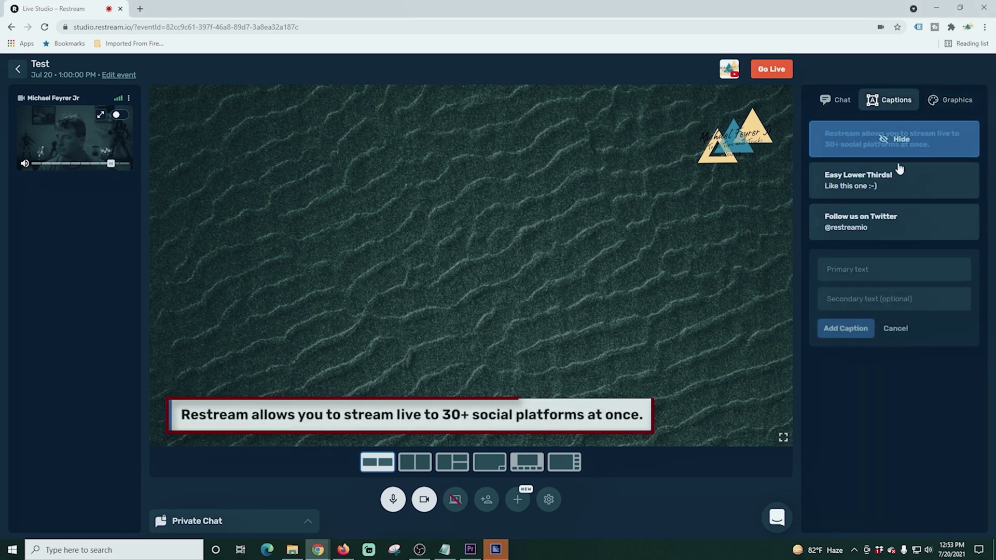
Step: Show the Easy Lower Thirds! and Twitter captions, add 'Your Text Here' / 'Really!', then clear the lower third
left_click(889, 180)
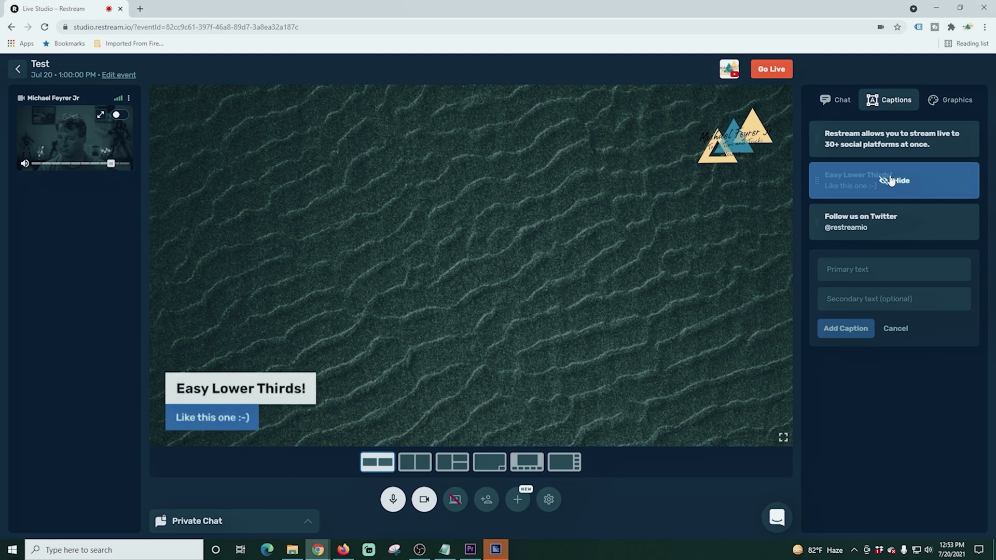
left_click(885, 228)
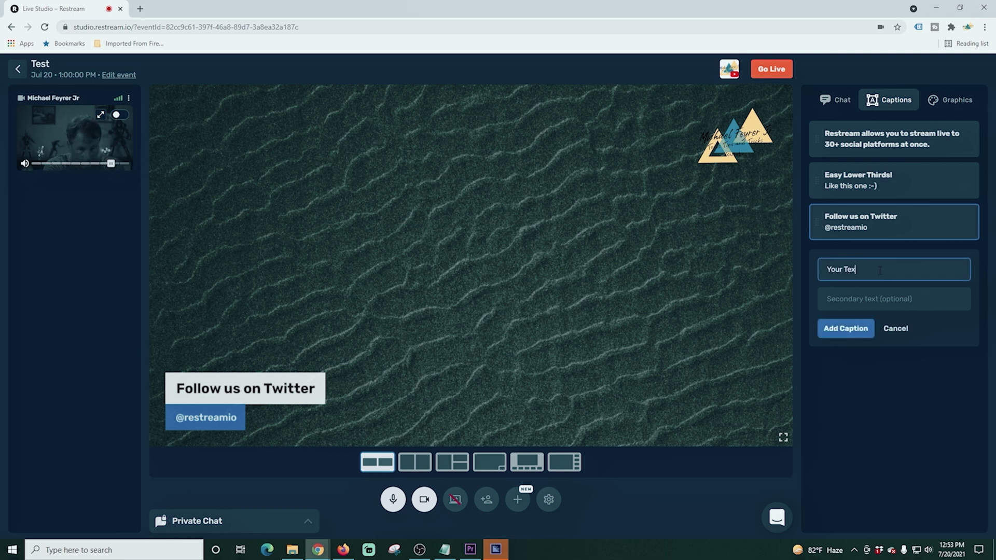
left_click(845, 331)
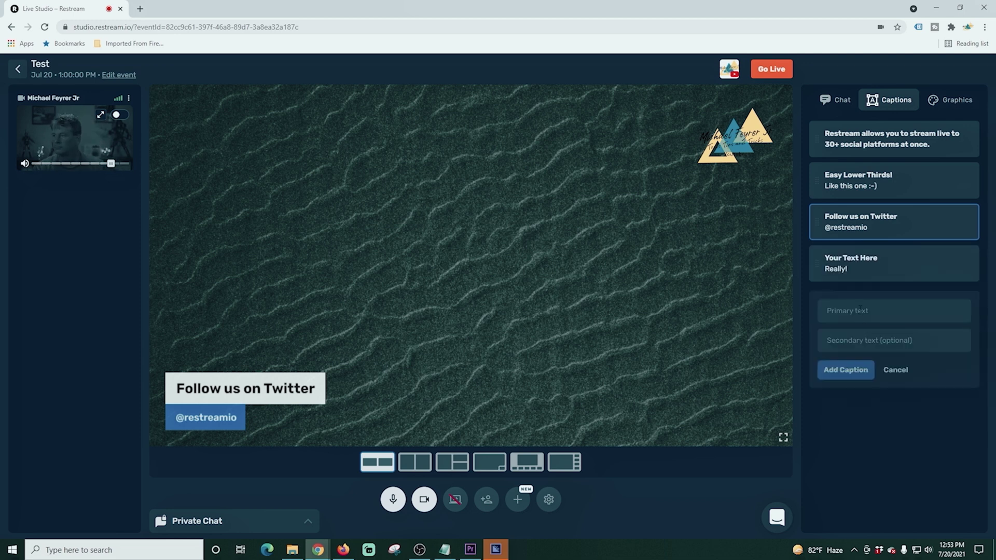
left_click(851, 277)
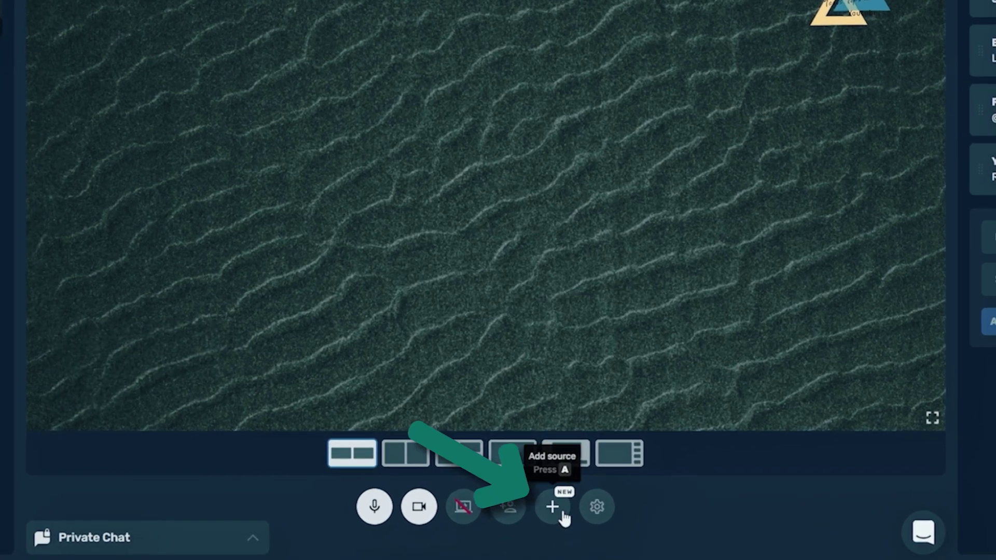
Step: Add the Ferris Wheel video as a local source and put it on stage with the camera
left_click(556, 513)
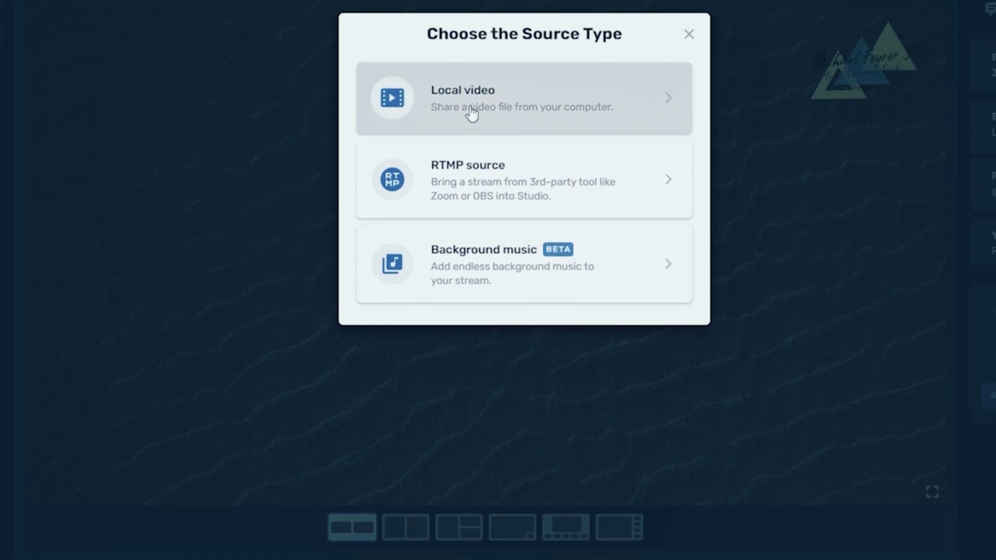
left_click(476, 115)
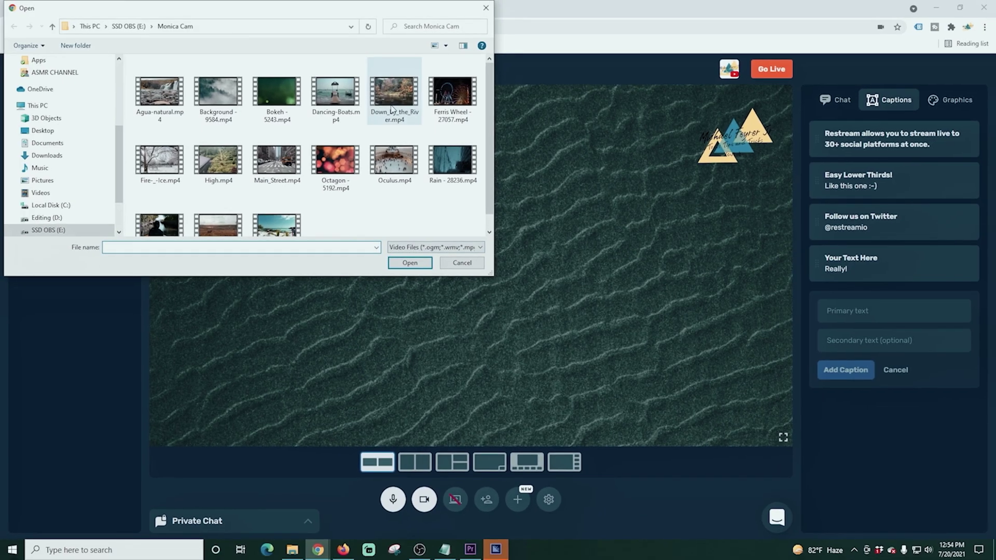
left_click(411, 263)
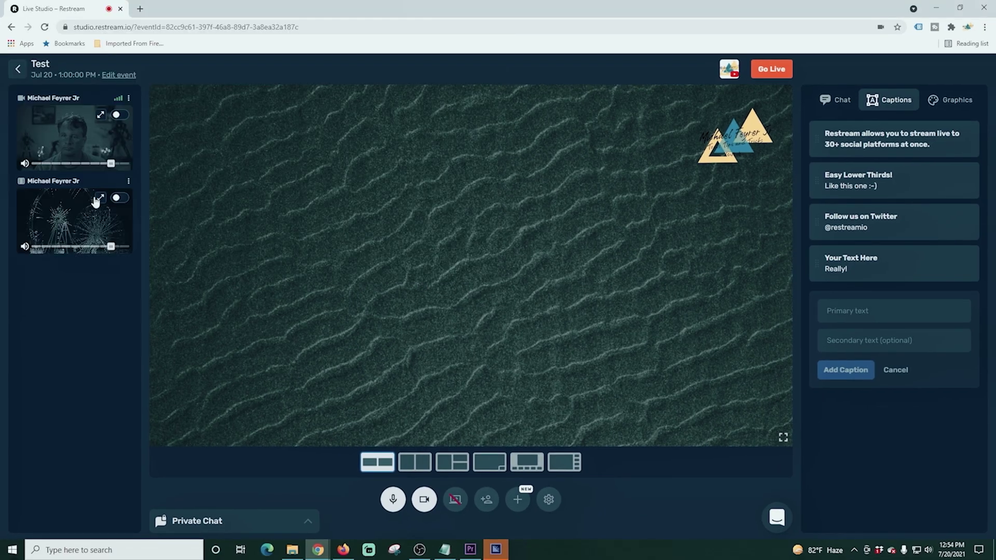
left_click(119, 114)
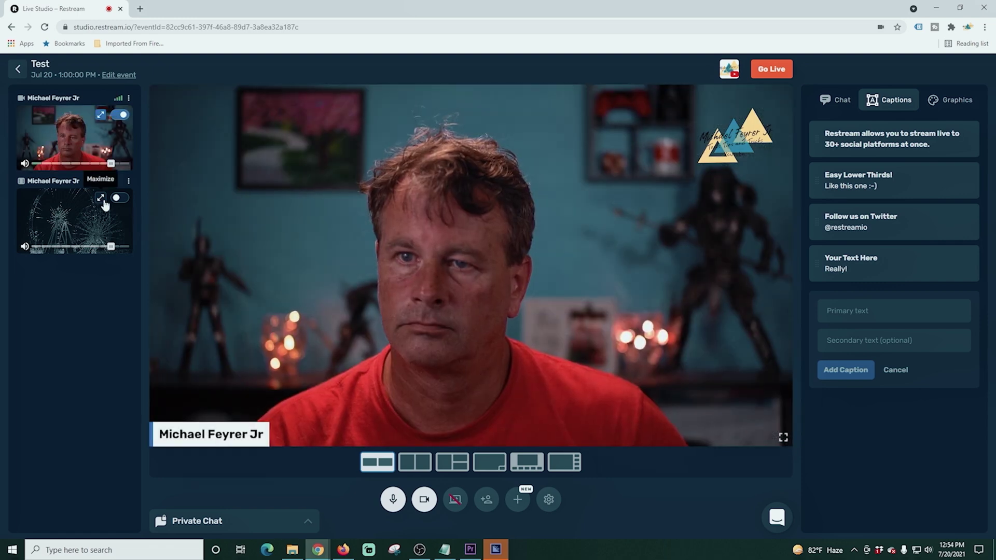
left_click(119, 198)
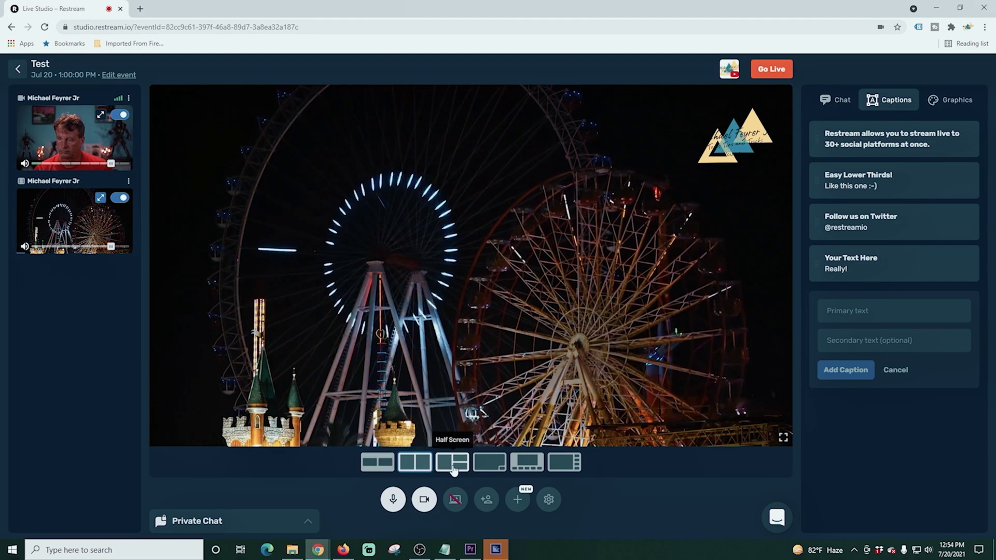
Step: Try picture-in-picture and side-by-side layouts, adjust the video's volume, then centre the camera in Cinema layout
left_click(489, 463)
left_click(526, 463)
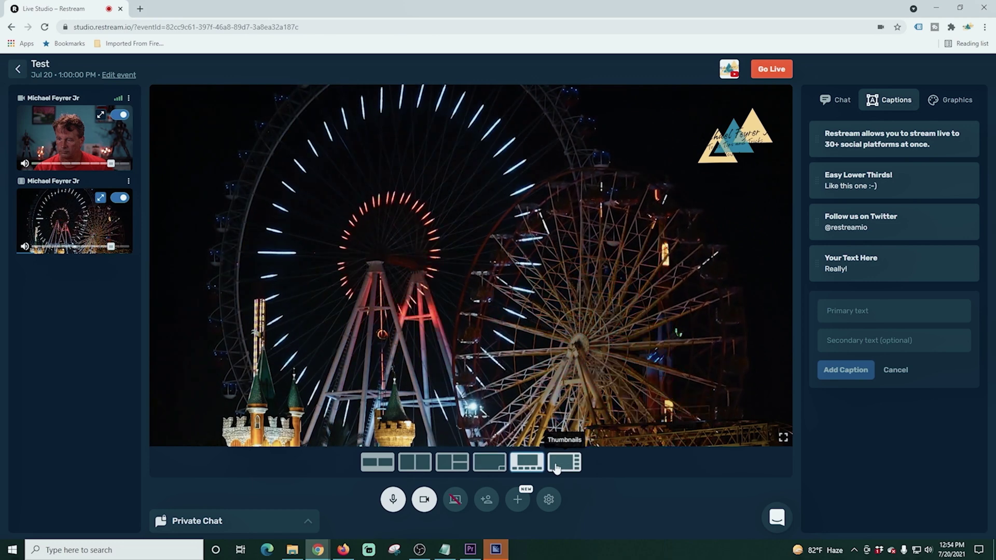
left_click(491, 464)
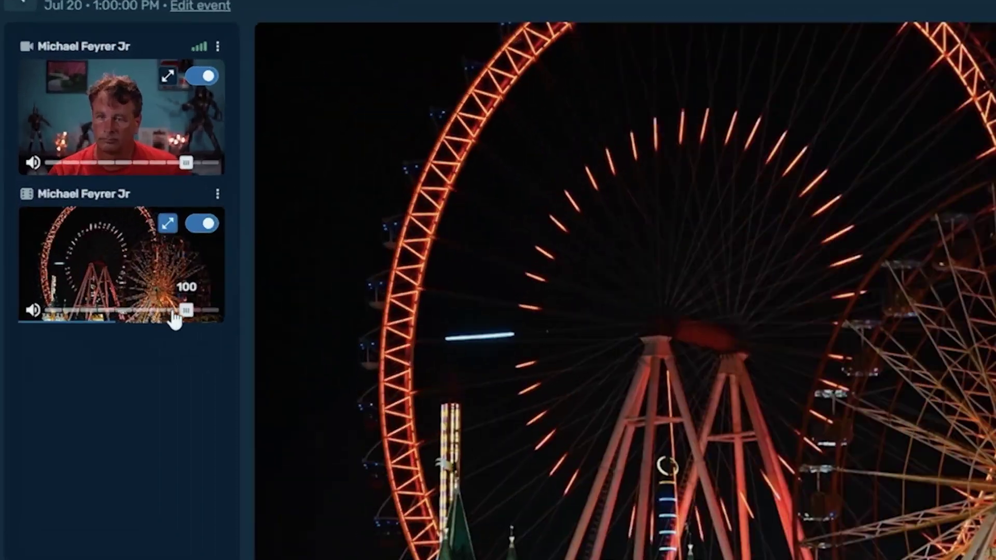
mouse_move(110, 246)
left_mouse_down()
mouse_move(94, 247)
mouse_move(113, 247)
left_mouse_up()
left_click_drag(214, 342, 203, 332)
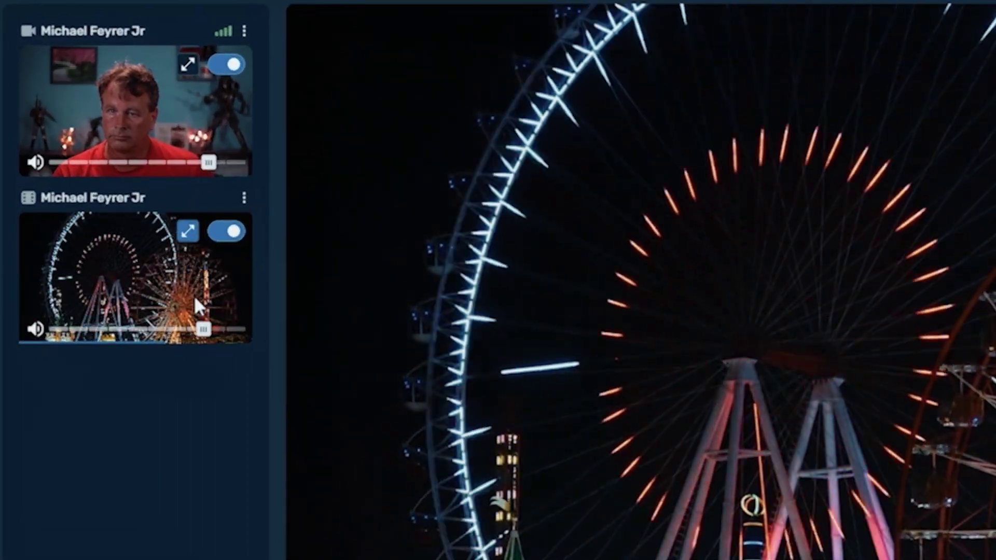
left_click(187, 64)
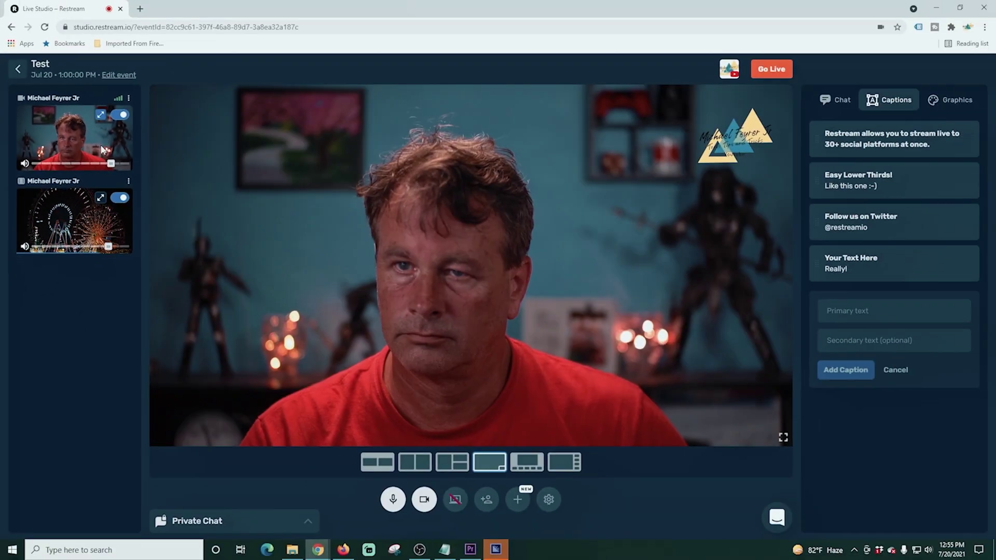
left_click(420, 466)
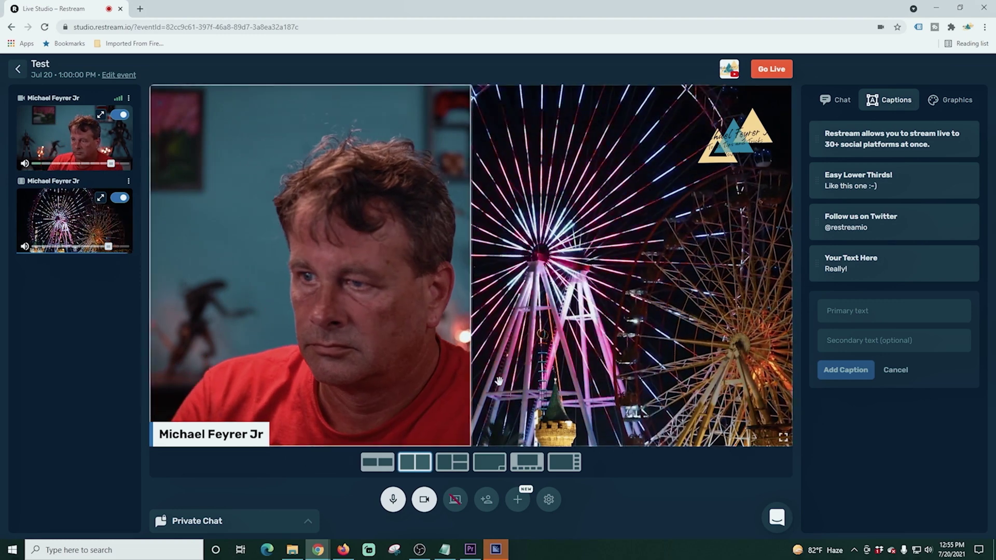
left_click(527, 462)
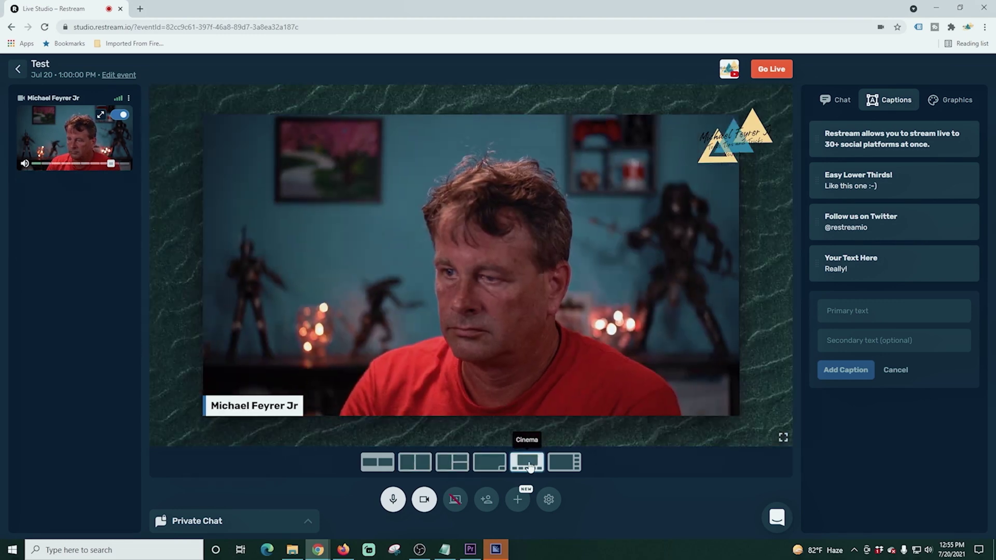
Step: Add the Down_by_the_River video as a source and show it beside the camera
left_click(518, 499)
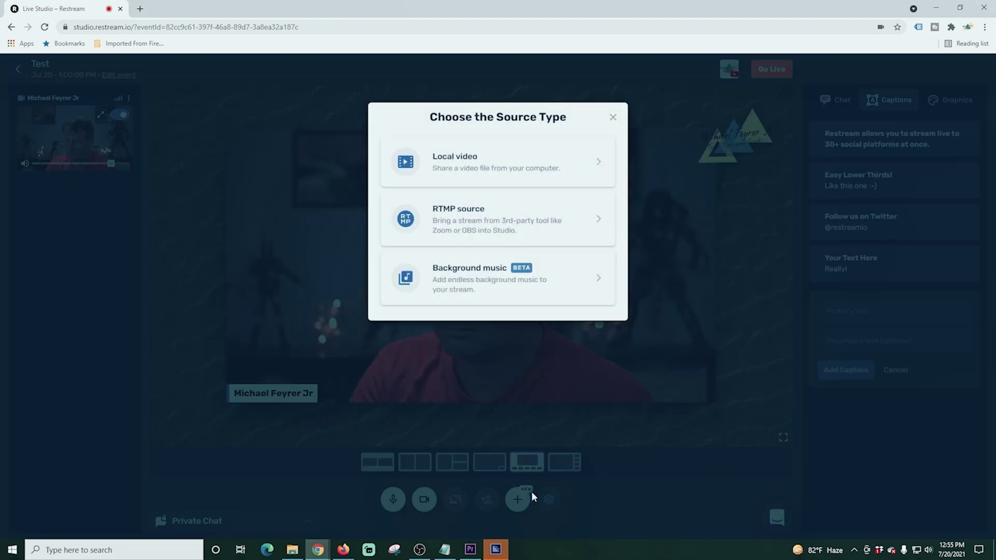
left_click(492, 163)
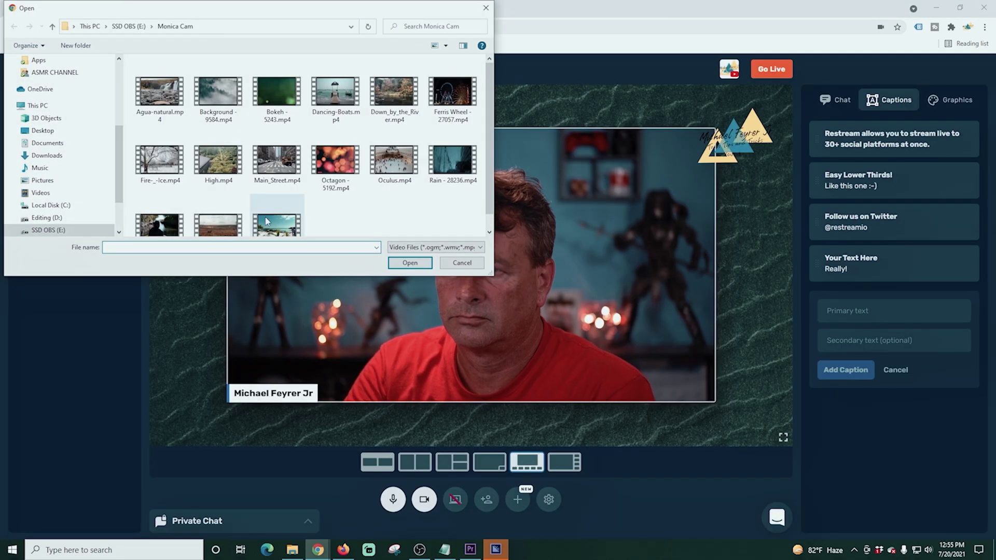
left_click(407, 262)
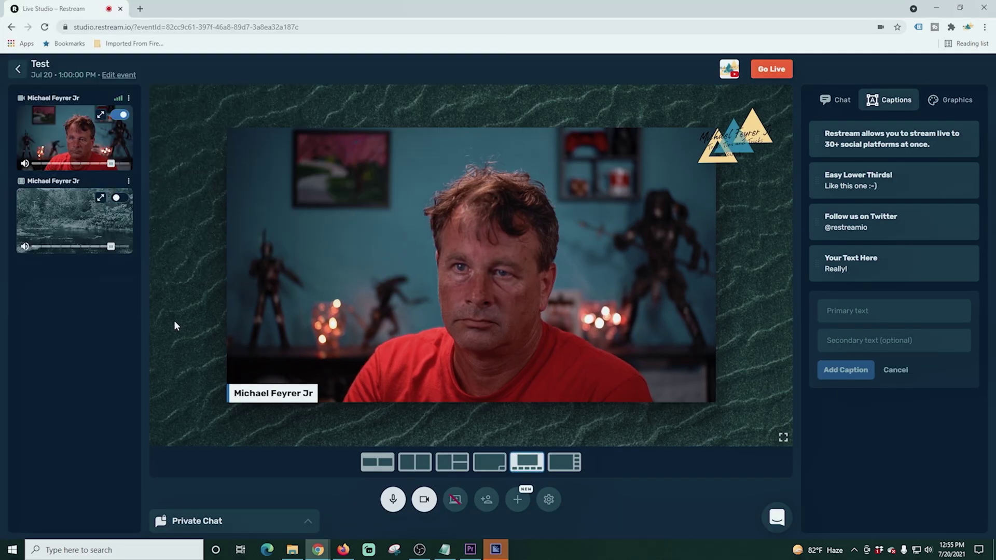
left_click(118, 200)
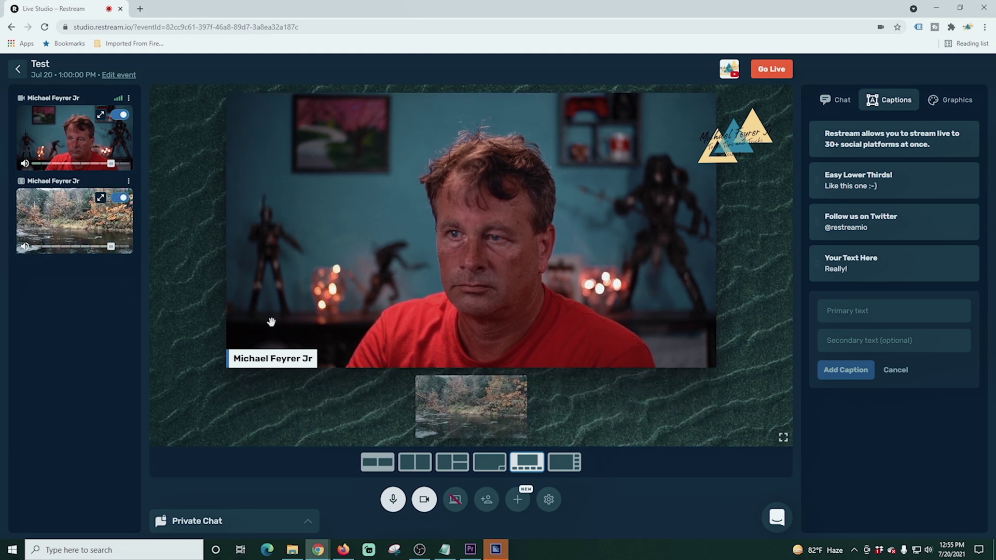
Step: Swap the river video into the main spot, try Half Screen with camera left, then use Thumbnails
left_click(492, 402)
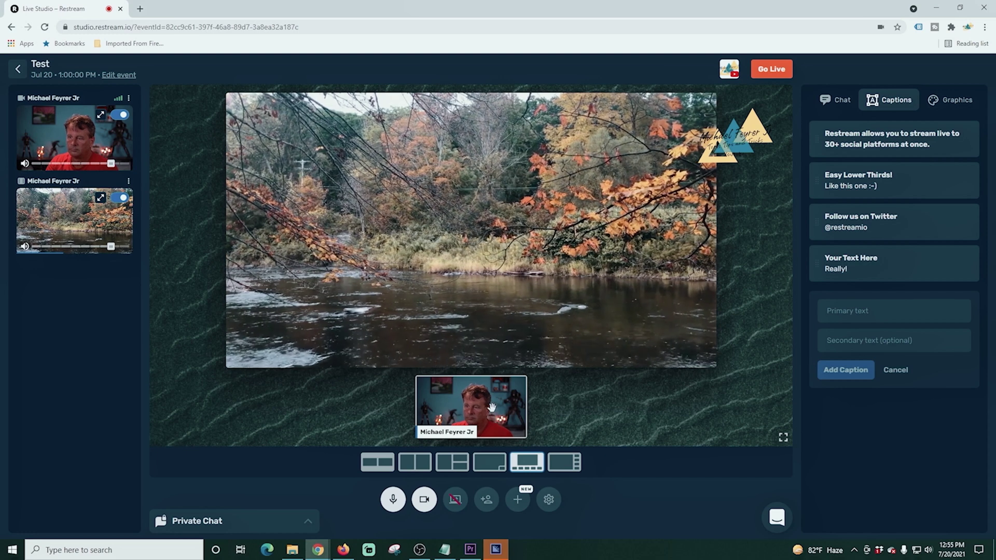
left_click(455, 463)
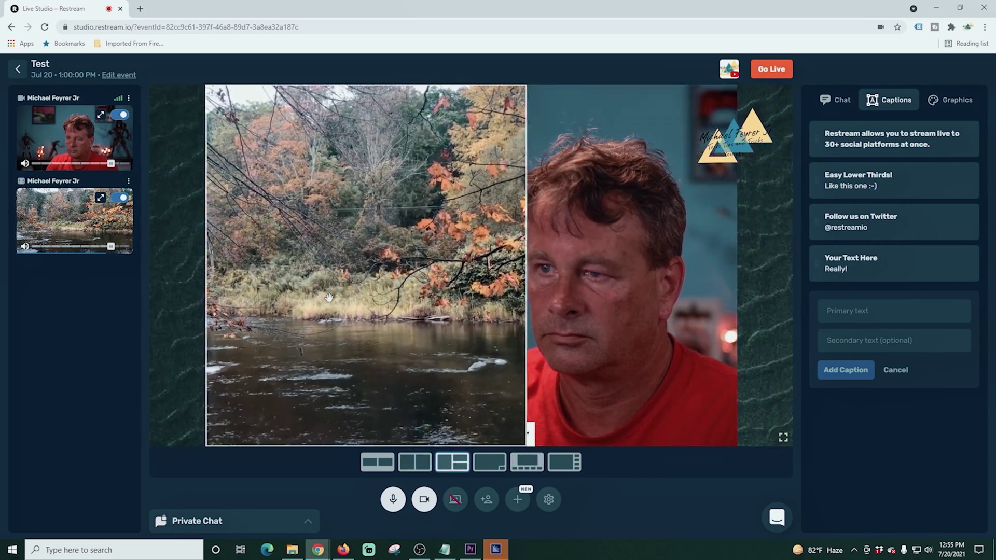
left_click_drag(583, 326, 369, 383)
left_click(560, 467)
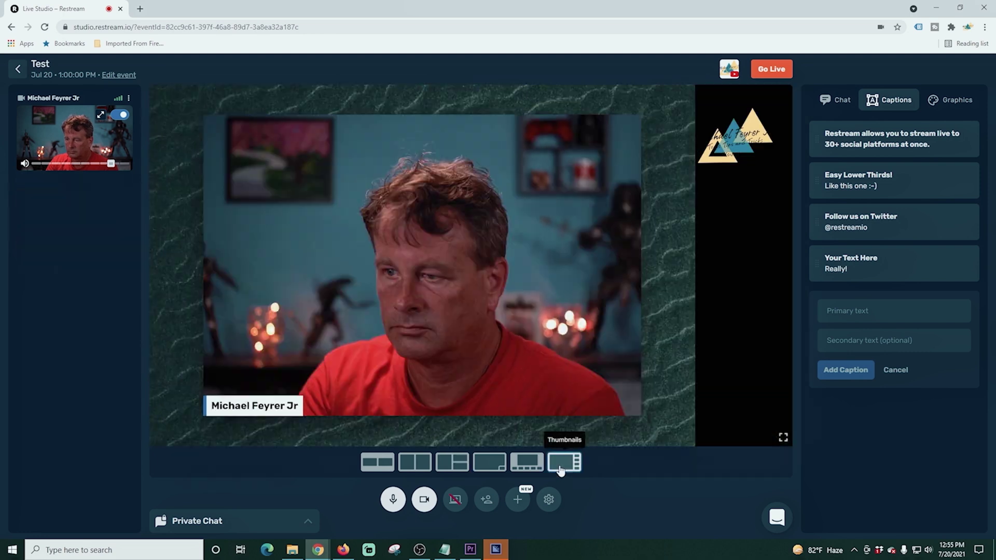
Step: Add Main_Street.mp4 as a source, make it the main view, then take it off stage
left_click(518, 499)
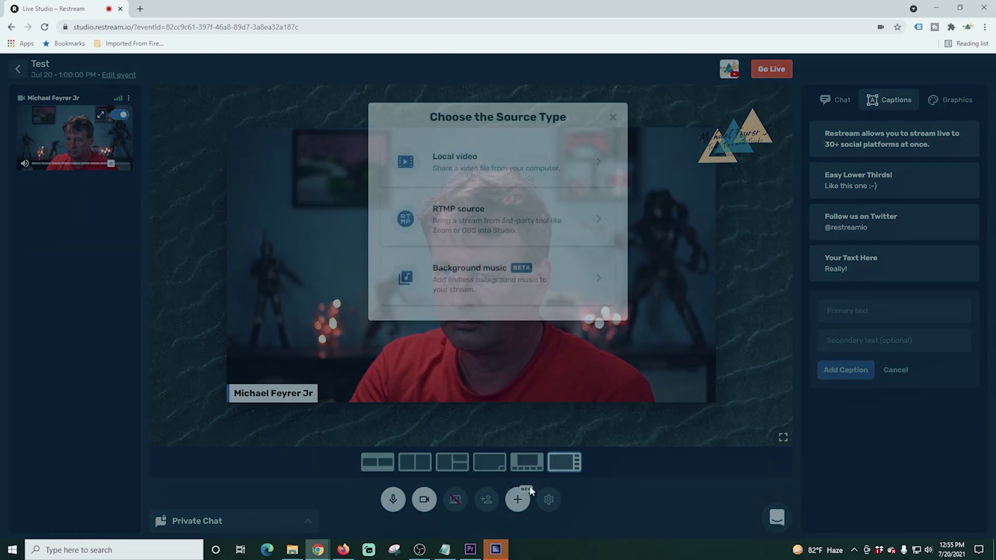
left_click(480, 173)
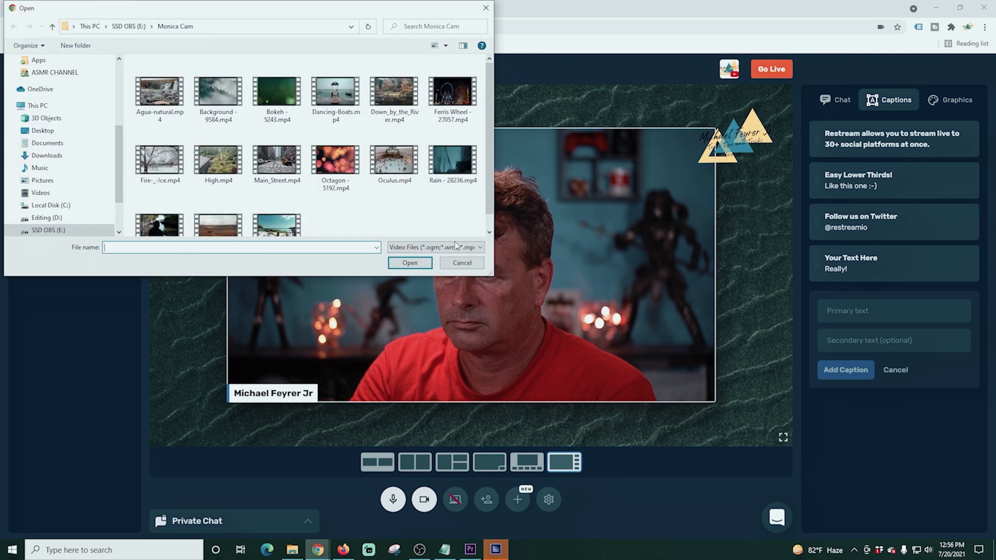
left_click(408, 265)
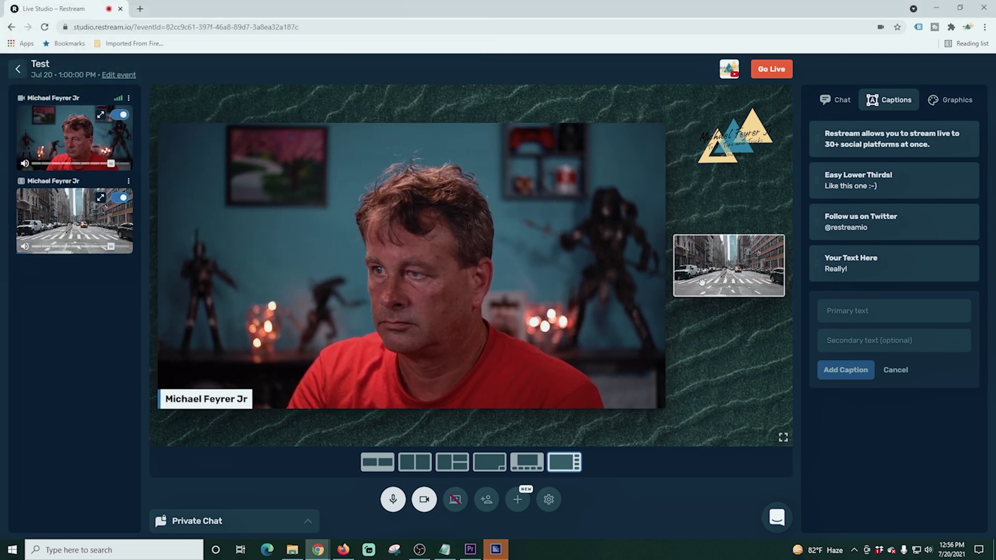
left_click(702, 283)
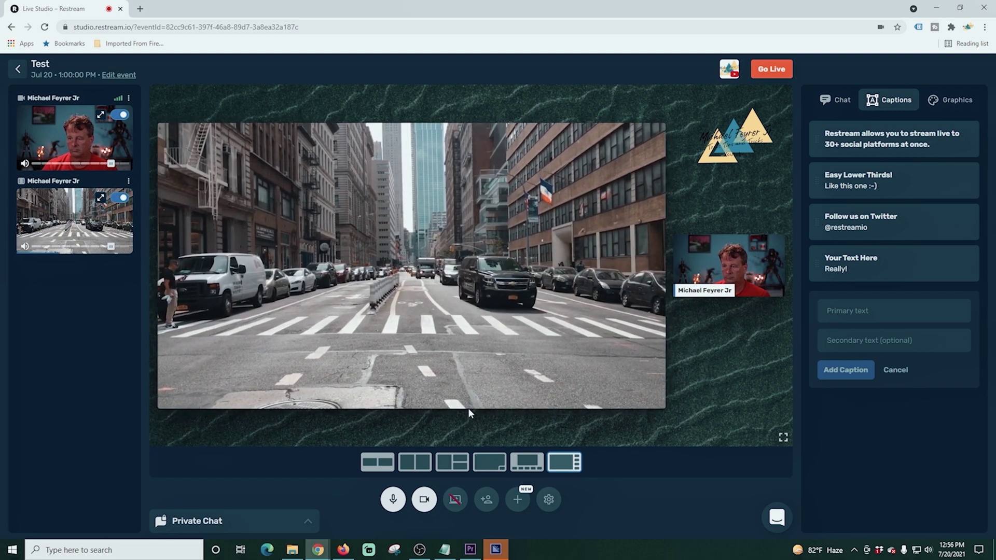
left_click(119, 200)
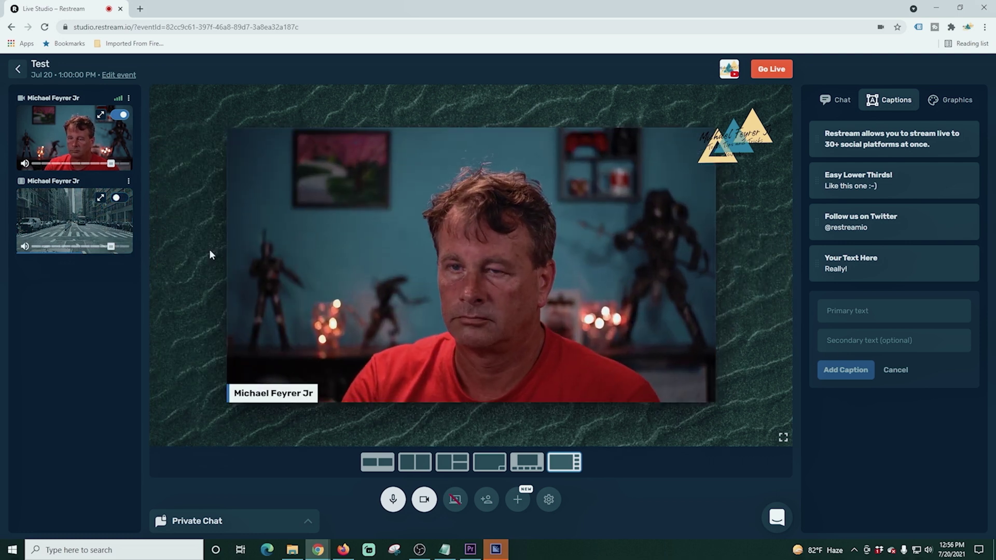
Step: Try the Cover, Cinema and full-frame layouts, ending on Cinema with the camera alone
left_click(418, 467)
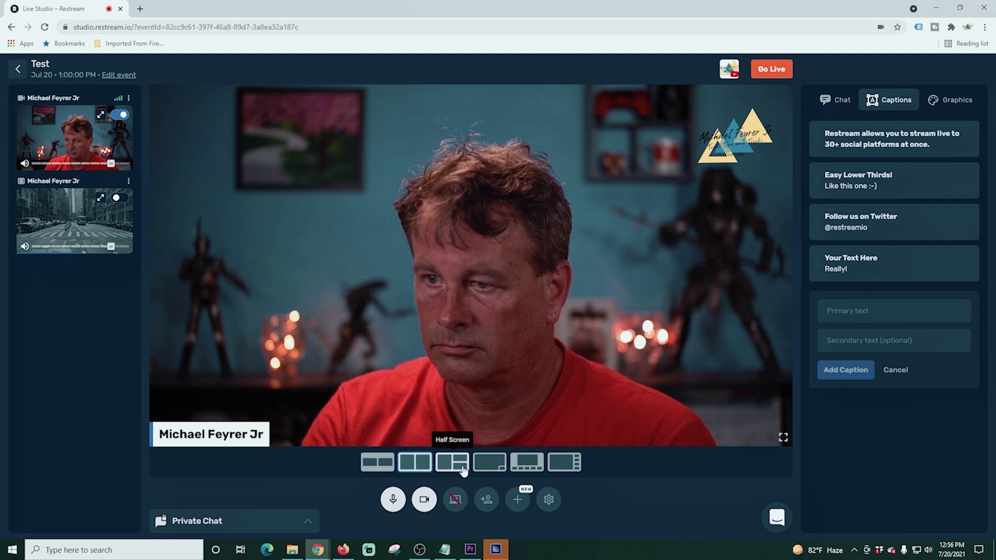
left_click(531, 468)
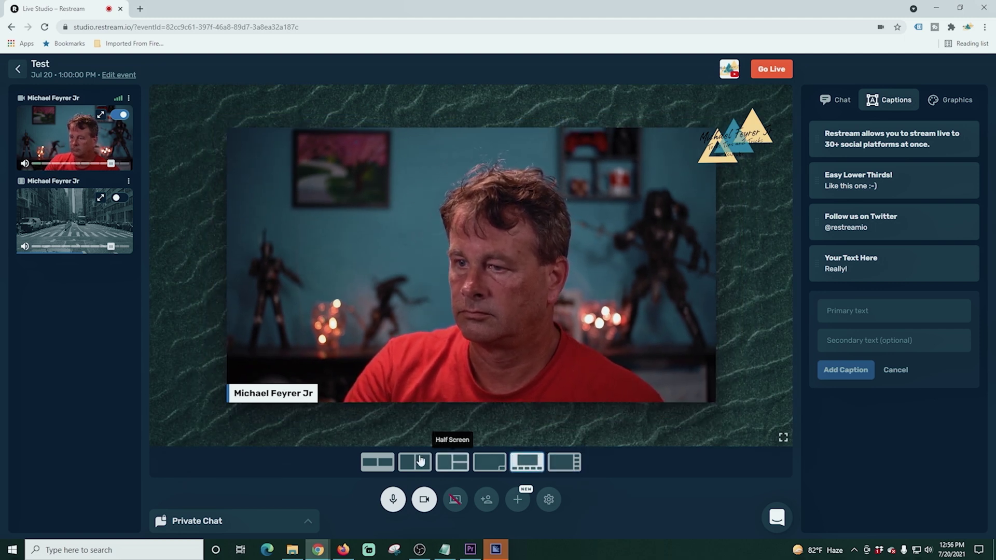
left_click(383, 462)
left_click(531, 463)
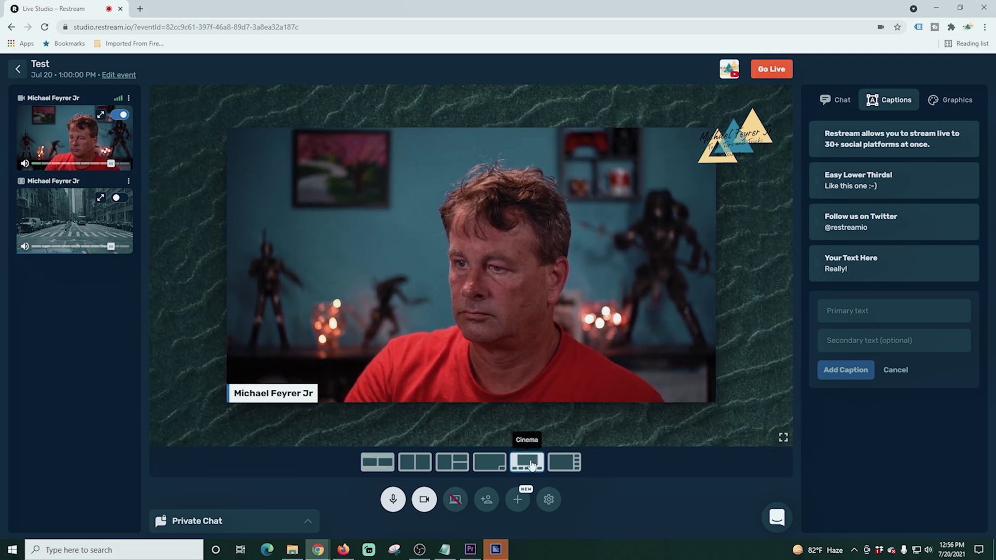
Step: Set a blue light-streak stage background and play the dark swirl video clip
left_click(953, 101)
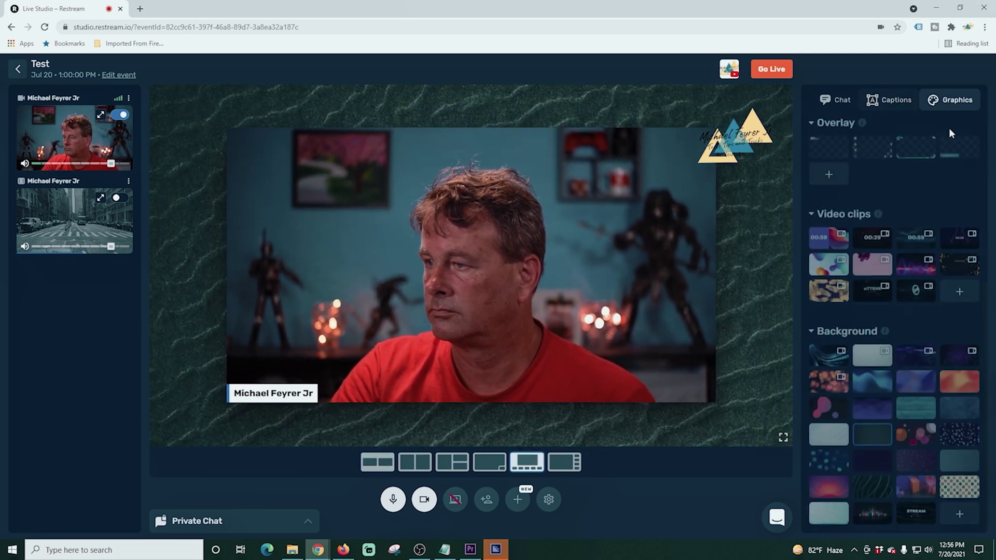
left_click(828, 363)
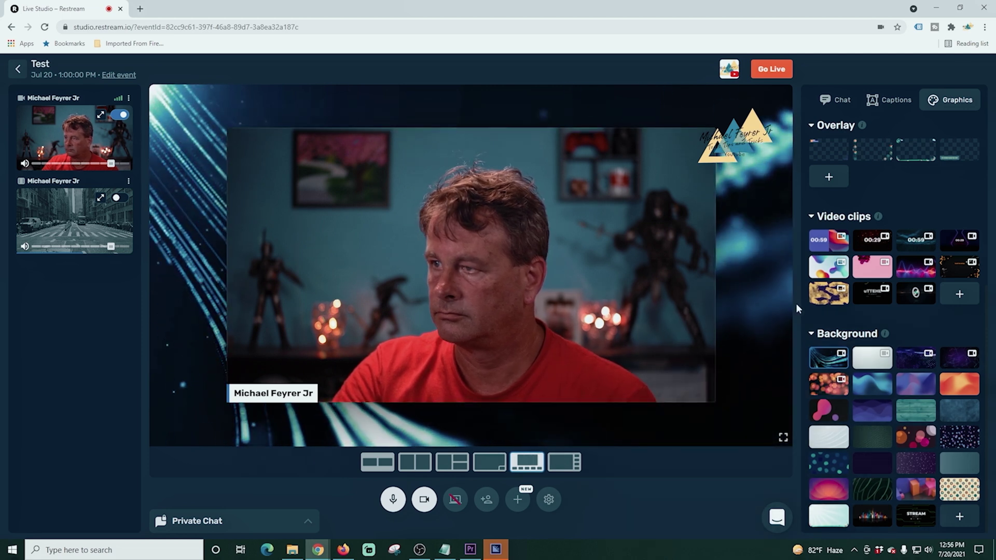
left_click(913, 298)
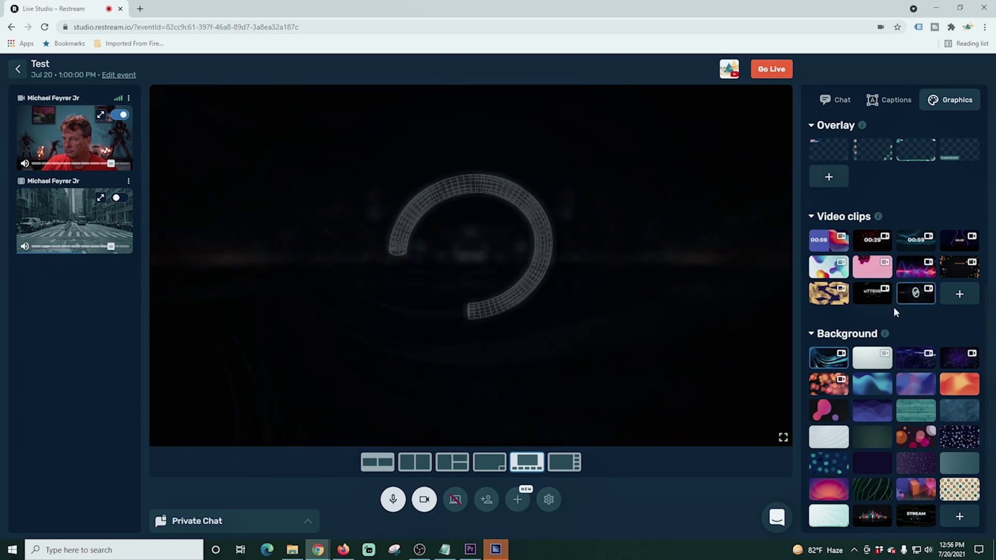
Step: Preview the THE MONICA QUESTION CAM lower-third and the floral geometric overlay frame, hiding each
mouse_move(882, 333)
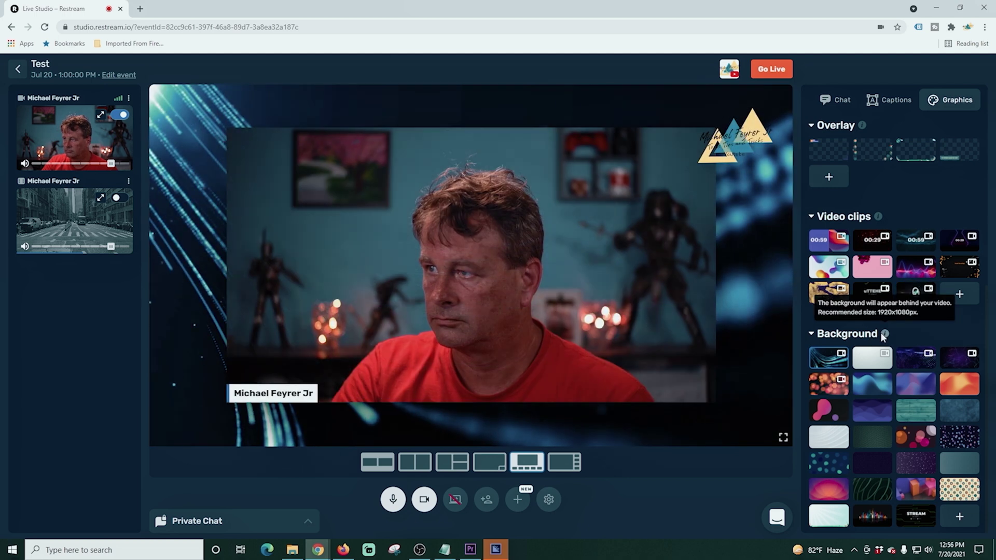
left_click(953, 156)
left_click(953, 155)
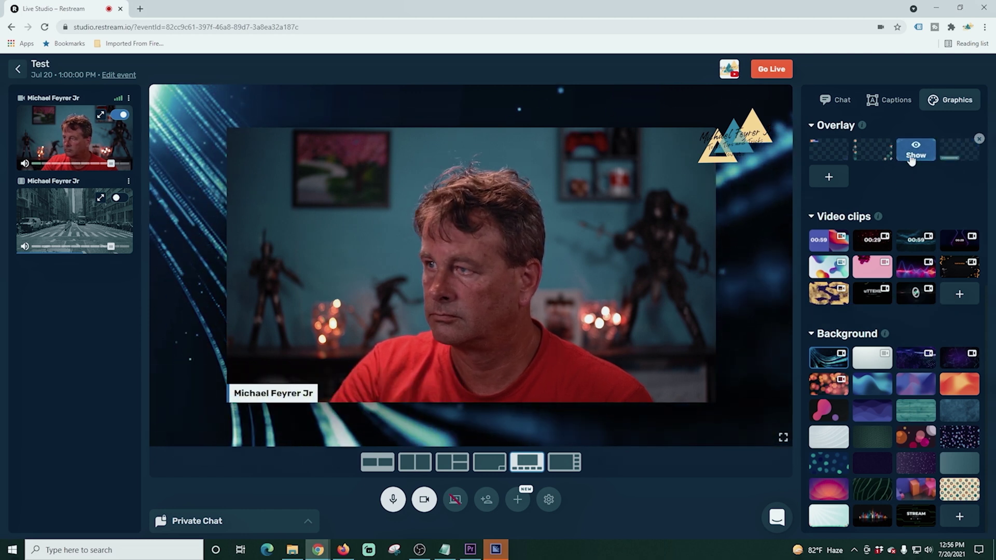
left_click(874, 158)
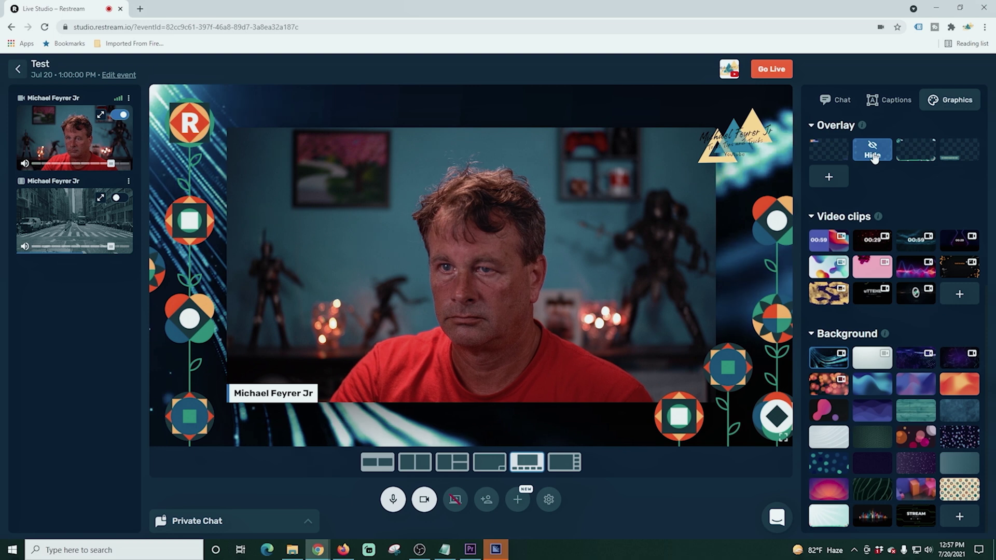
left_click(873, 155)
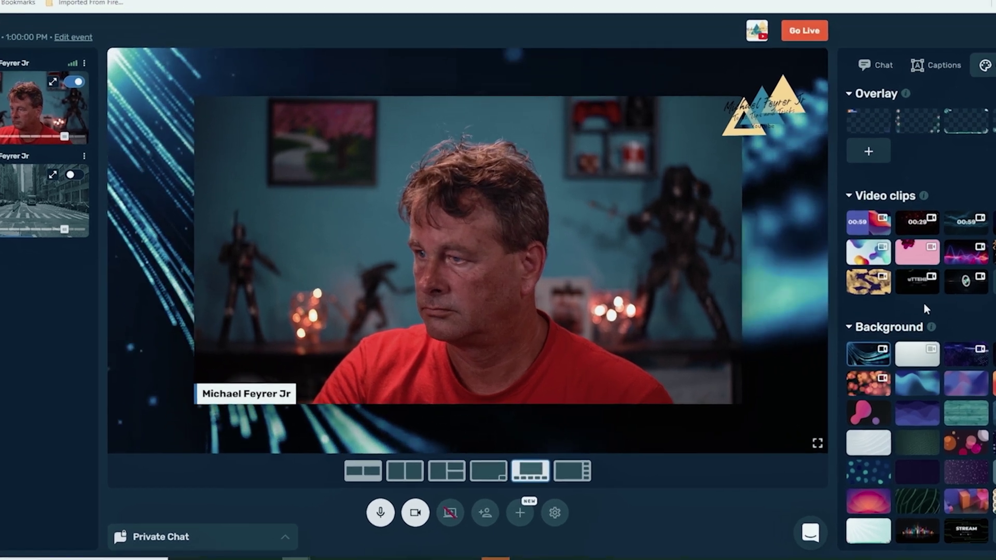
Step: Add the Chill background music track and raise its volume
left_click(892, 98)
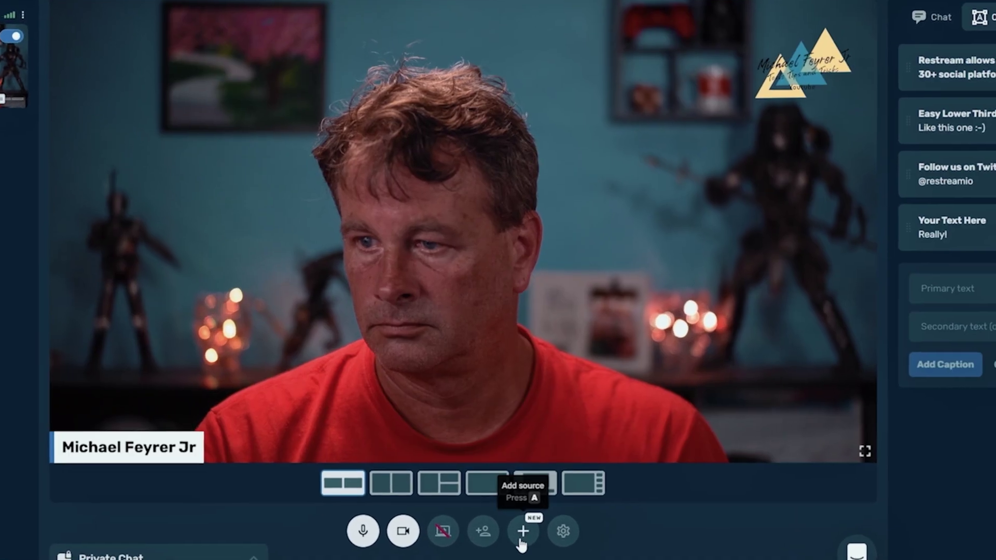
left_click(517, 500)
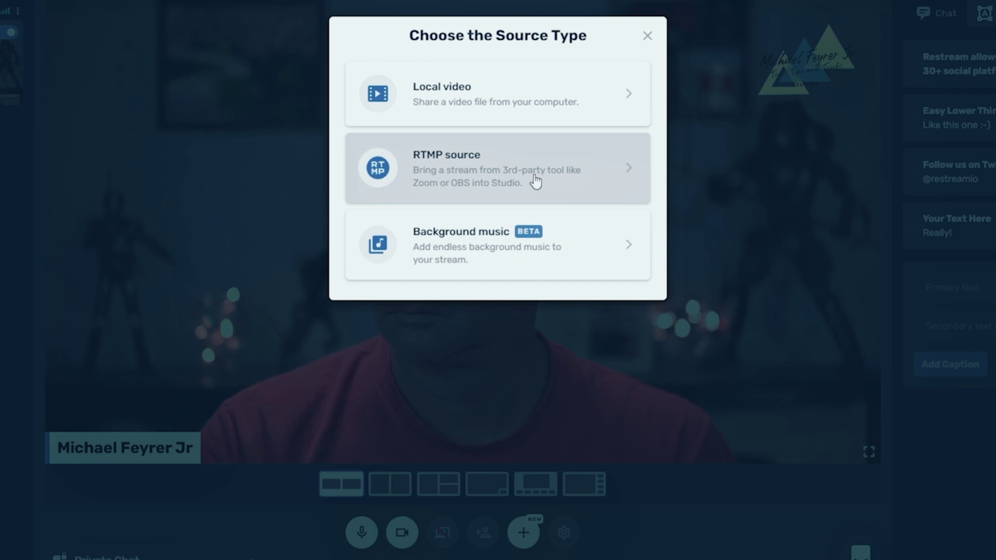
left_click(628, 251)
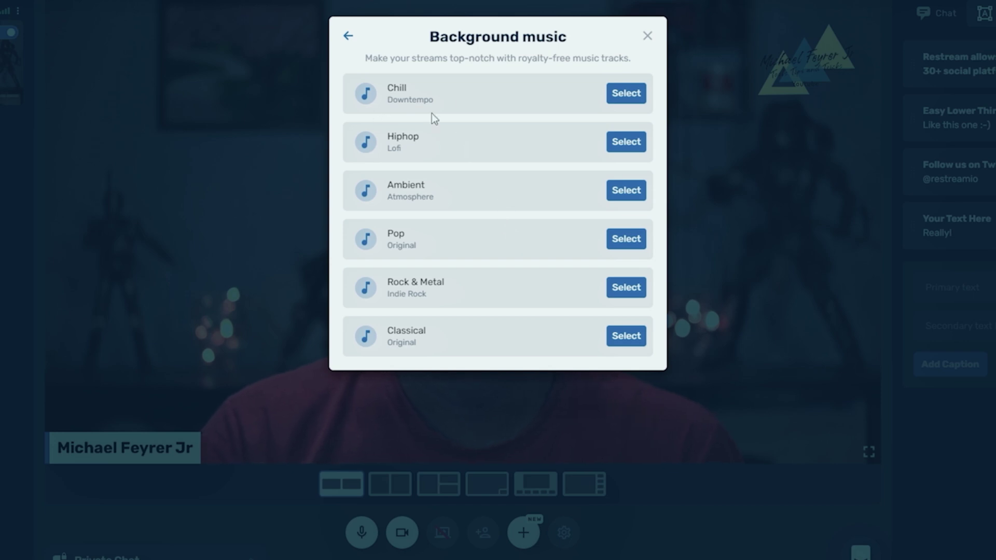
left_click(628, 94)
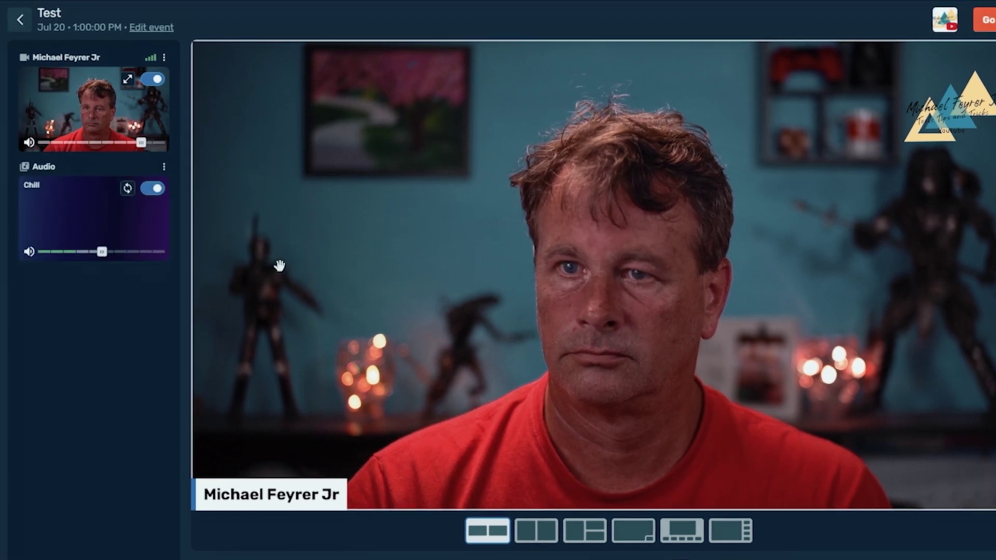
mouse_move(102, 251)
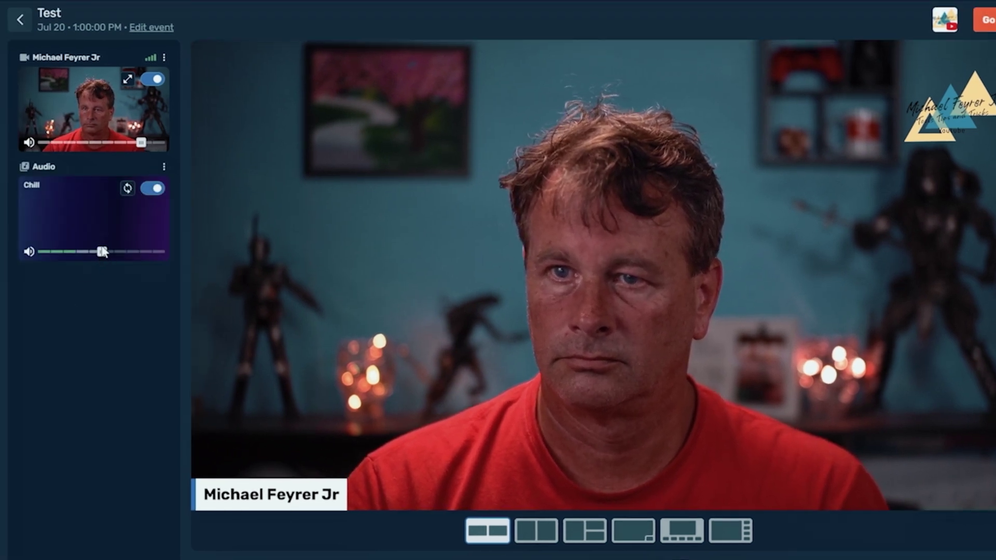
left_click_drag(103, 254, 137, 257)
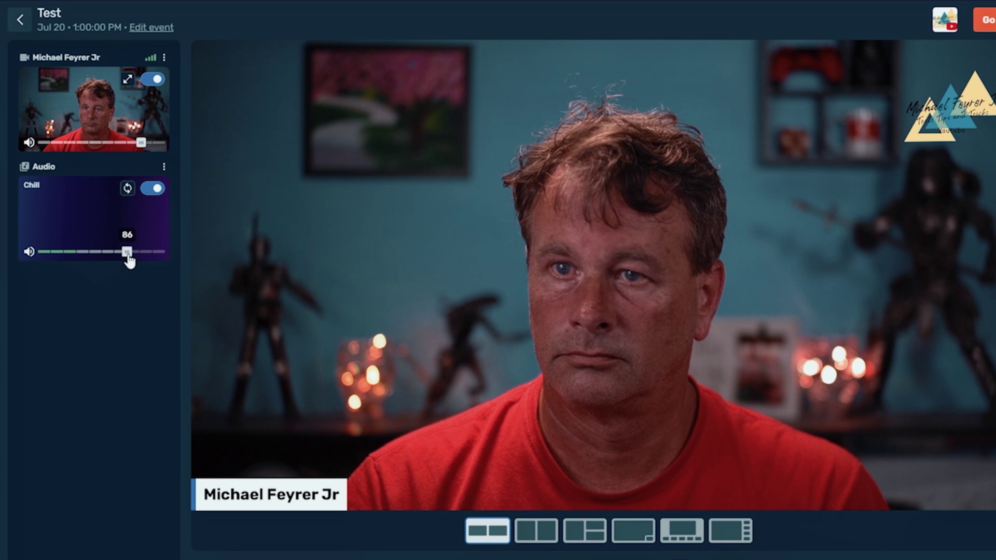
Step: Turn the Chill music back on, then remove the audio source
left_click(151, 189)
mouse_move(124, 249)
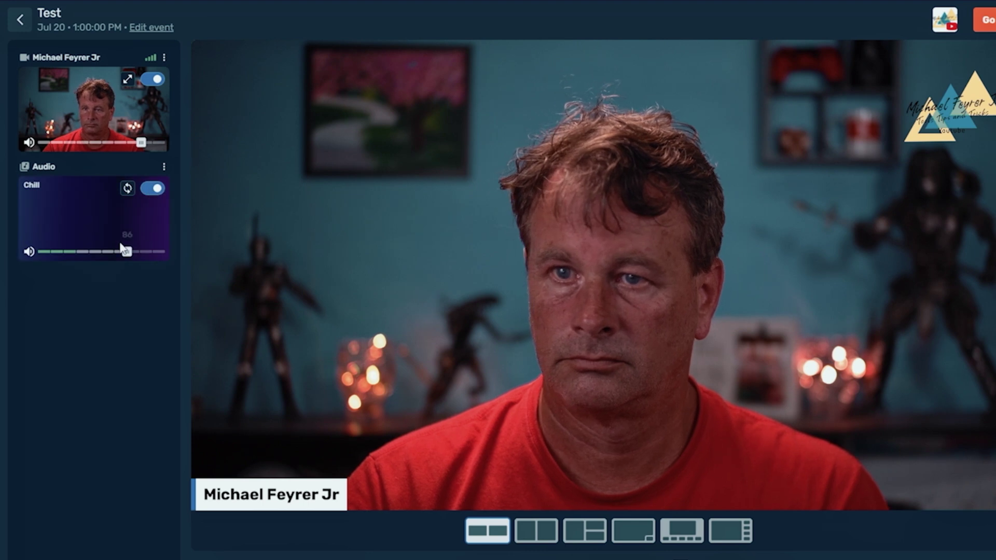
left_click(164, 167)
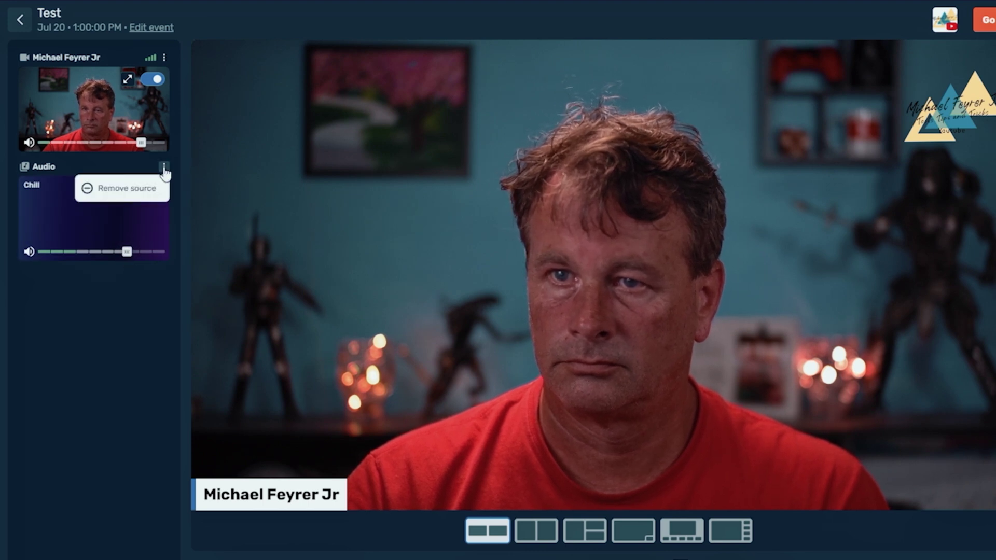
left_click(121, 190)
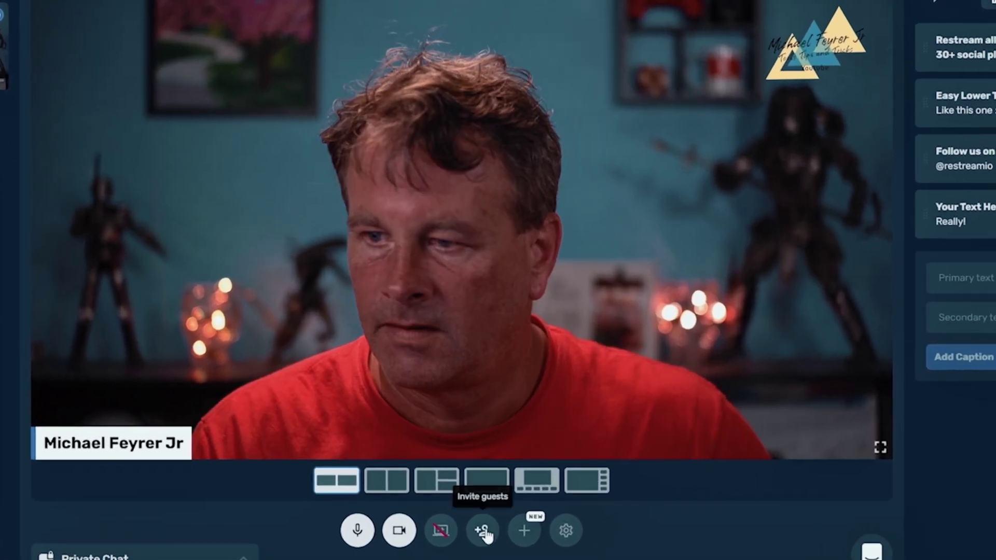
Step: Check the guest invite link, then share Screen 3 into the studio
left_click(486, 500)
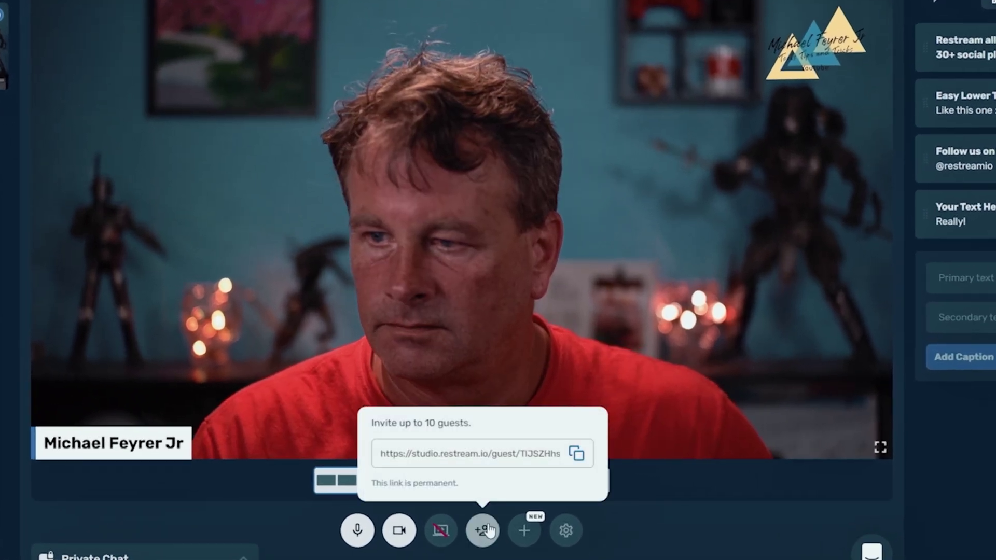
left_click(655, 519)
left_click(440, 530)
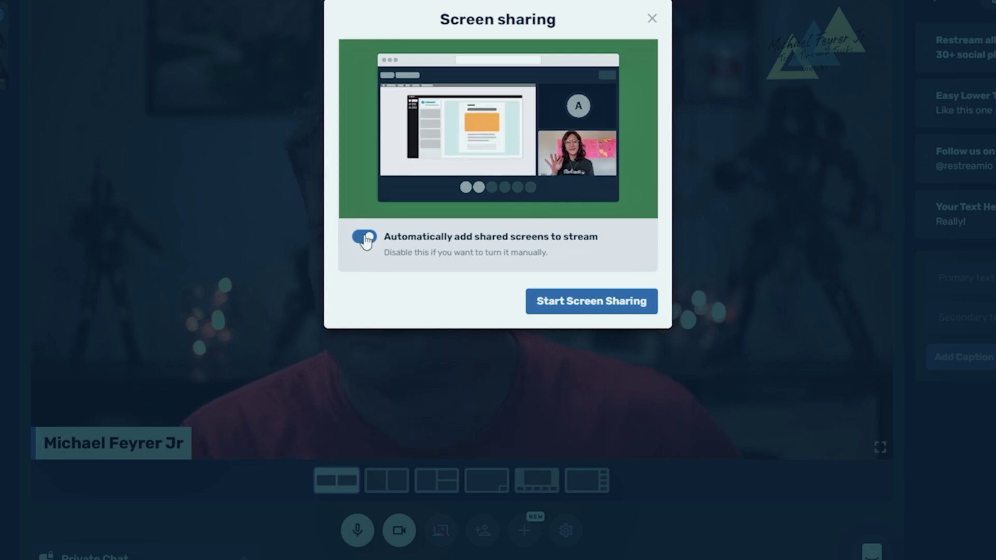
left_click(585, 306)
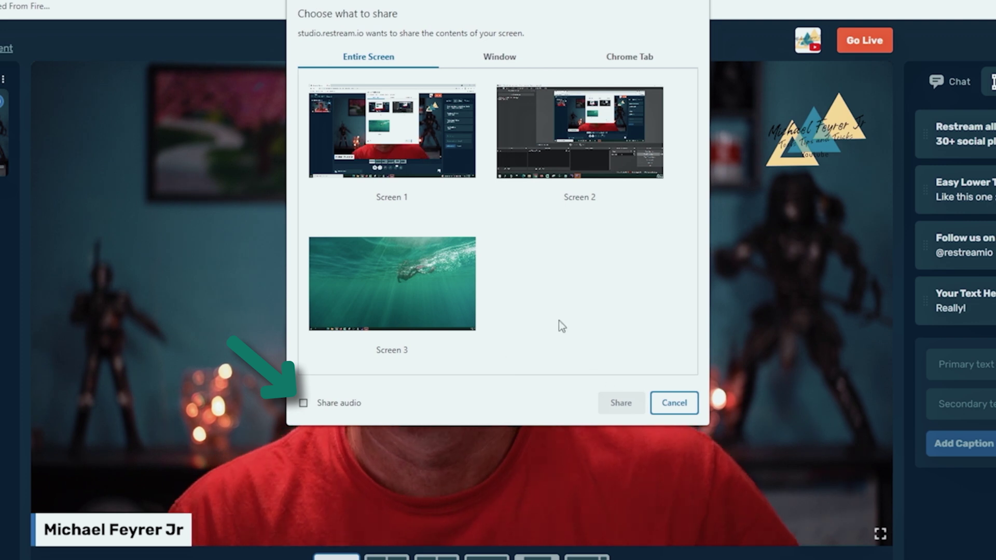
left_click(412, 286)
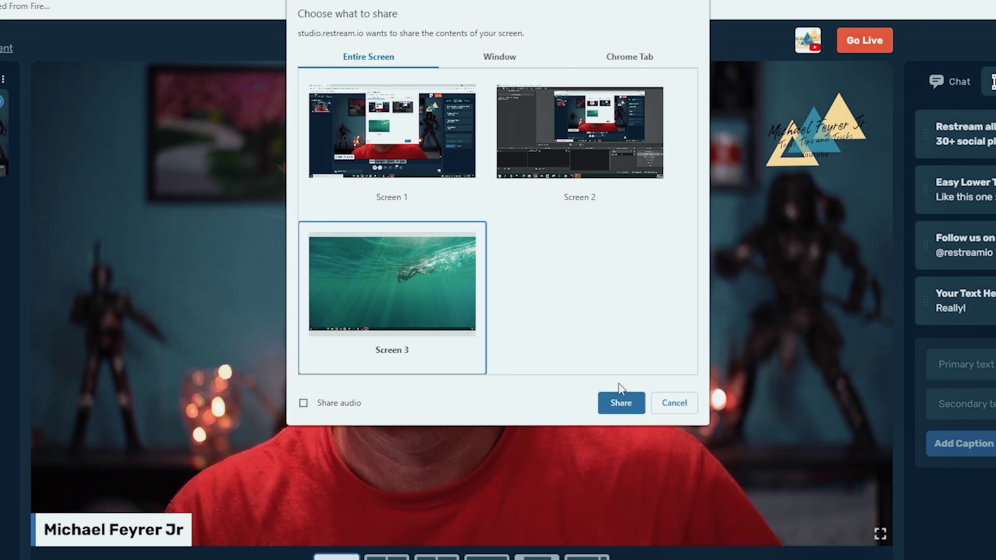
left_click(620, 403)
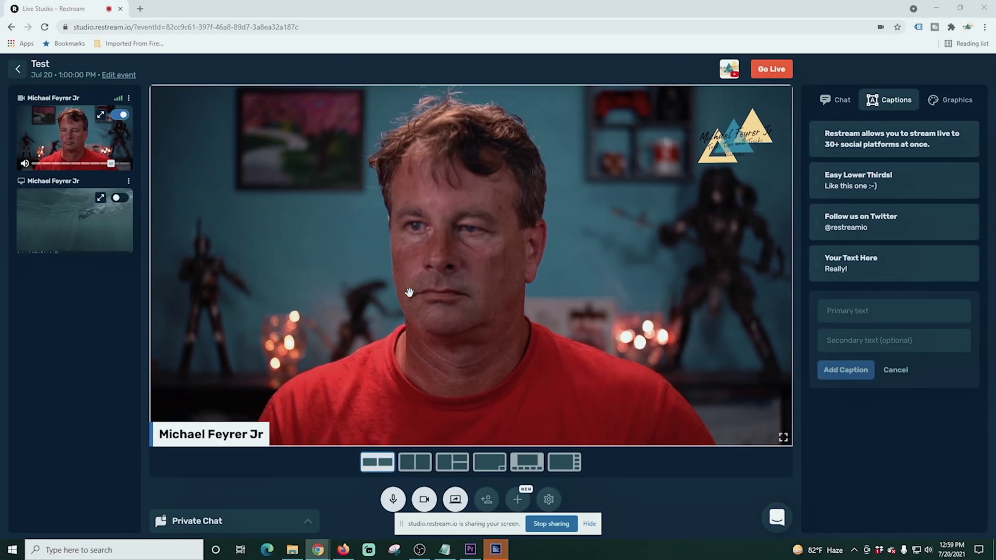
Step: Put the shared screen on stage and settle on Picture-in-Picture with the camera inset
left_click(120, 208)
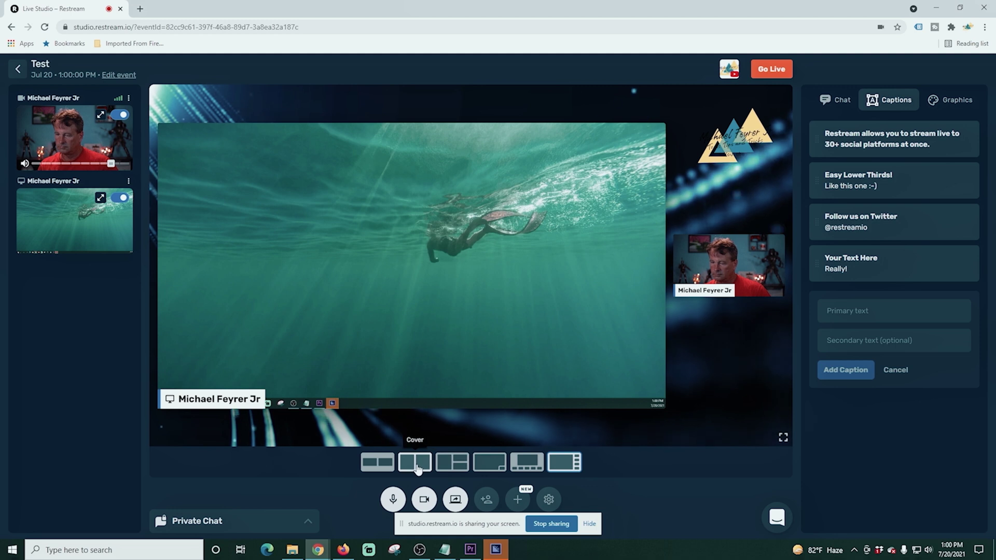
left_click(415, 463)
left_click(451, 463)
left_click(488, 464)
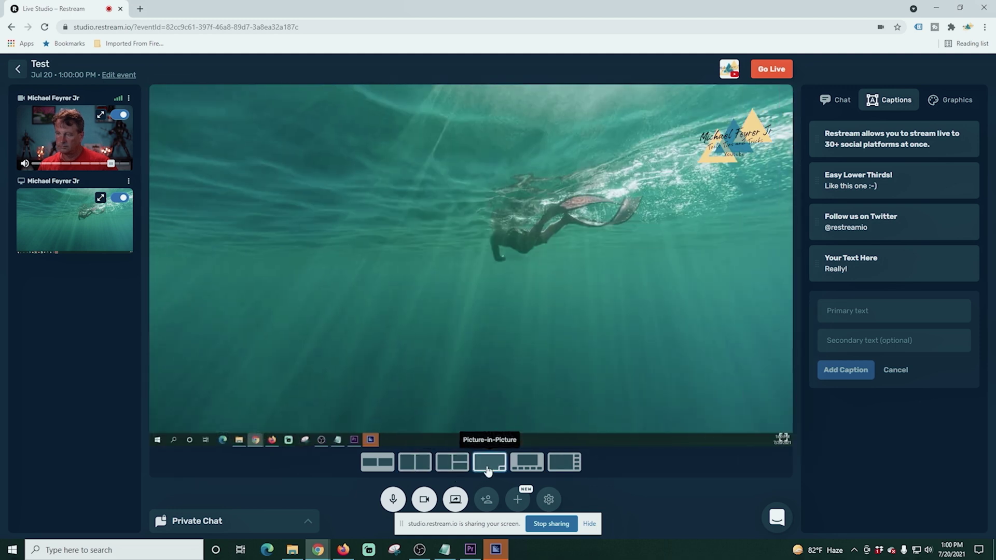
left_click(522, 552)
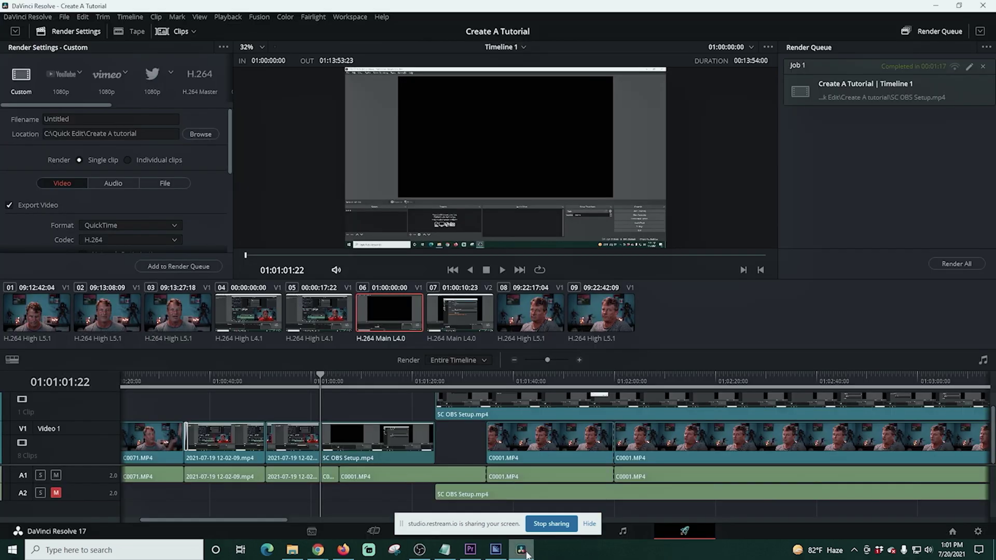
key("alt+Tab")
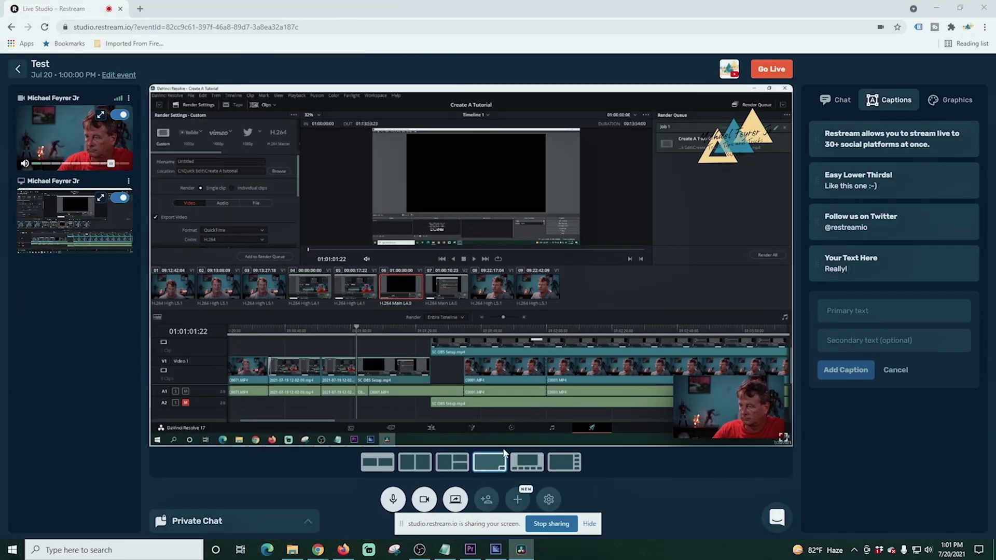
Step: Try Cinema and Half Screen layouts, then use Thumbnails with the shared screen dragged large
left_click(527, 463)
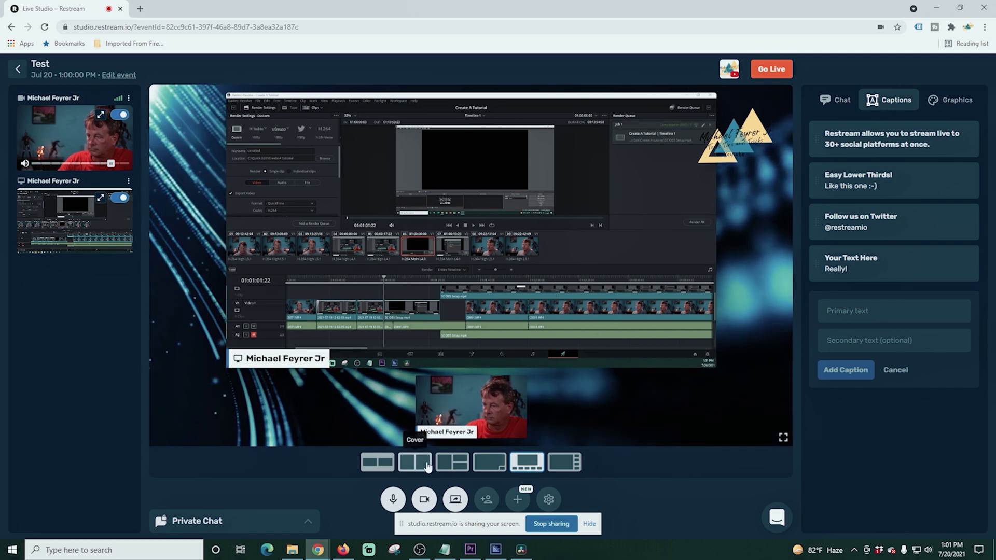
left_click(451, 463)
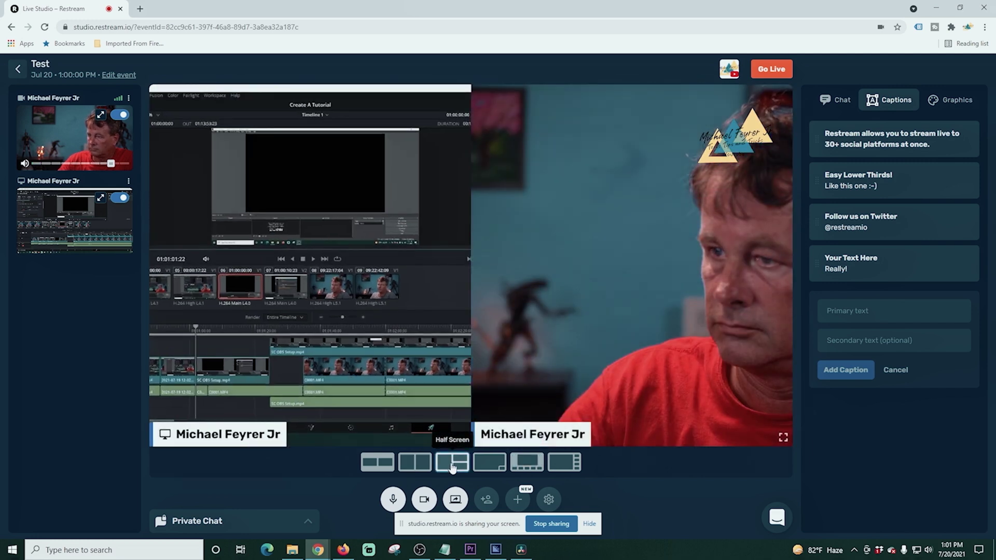
left_click_drag(599, 344, 349, 346)
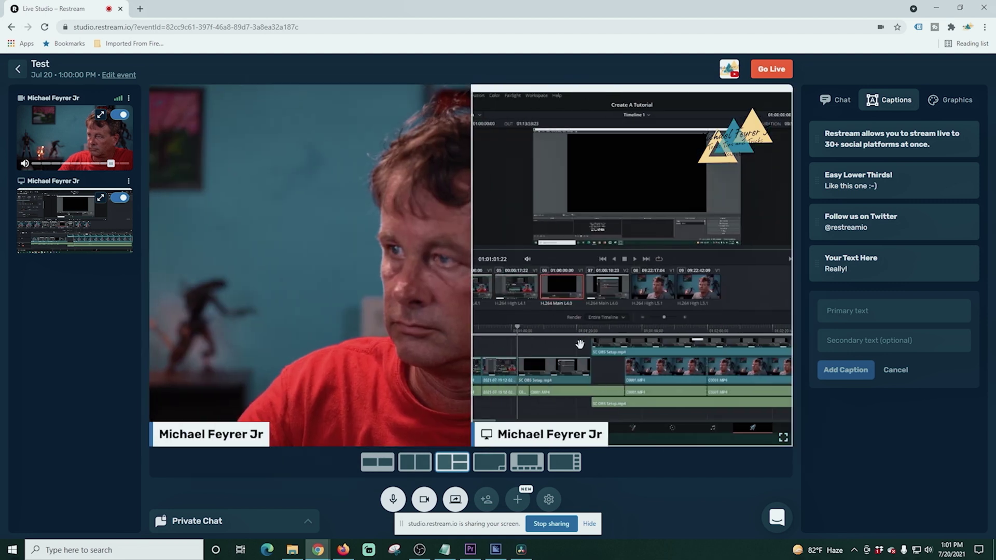
left_click(417, 462)
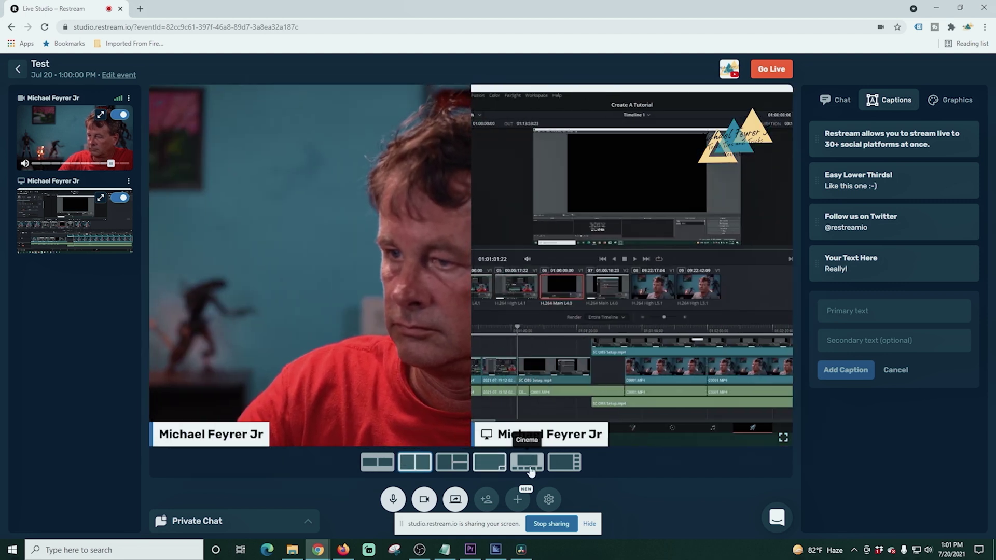
left_click(568, 466)
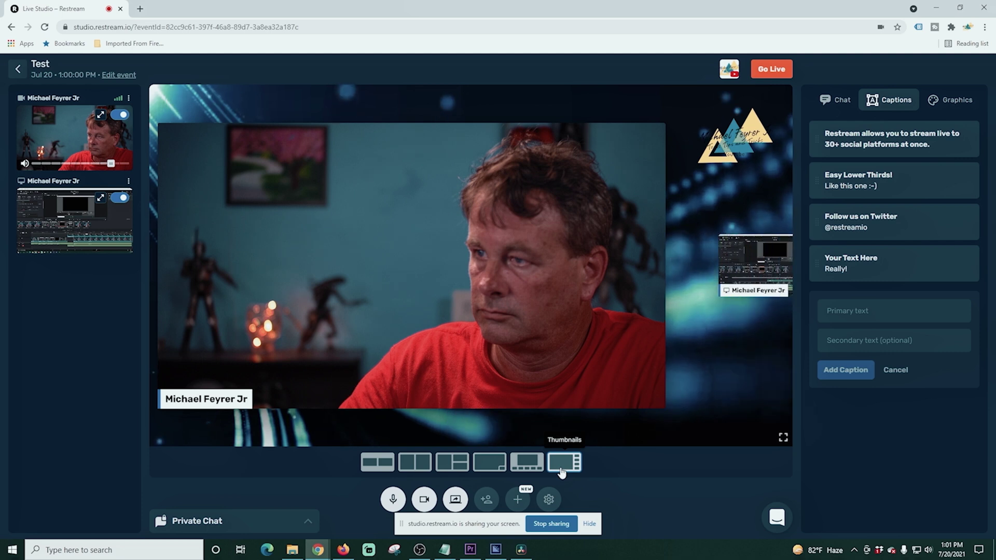
left_click_drag(737, 280, 371, 367)
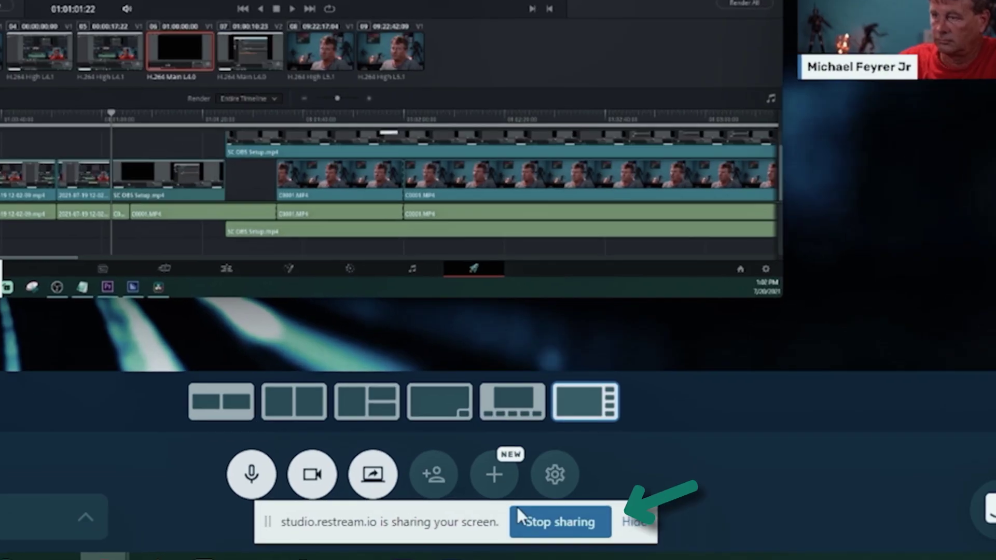
Step: Stop the full-screen share and share only the DaVinci Resolve window instead
left_click(534, 523)
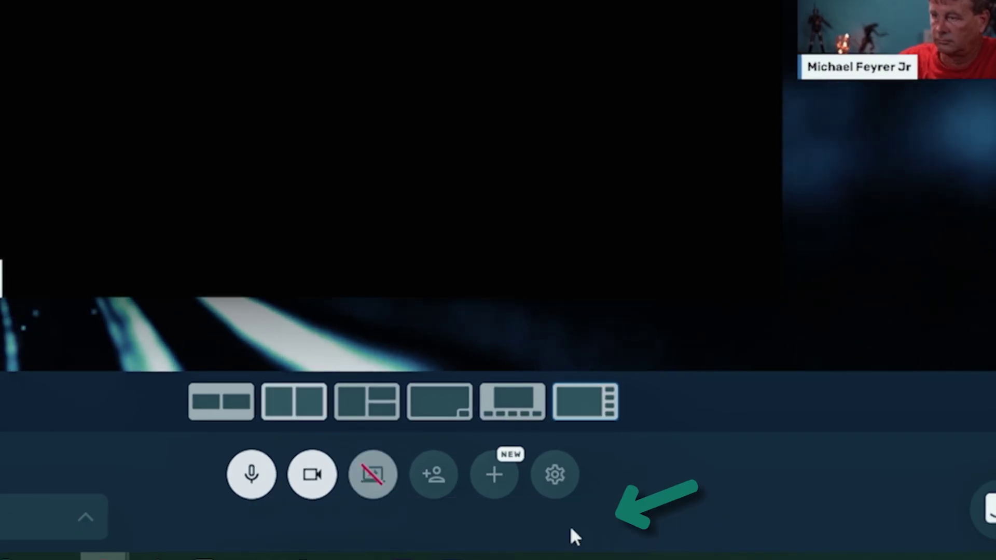
left_click(453, 501)
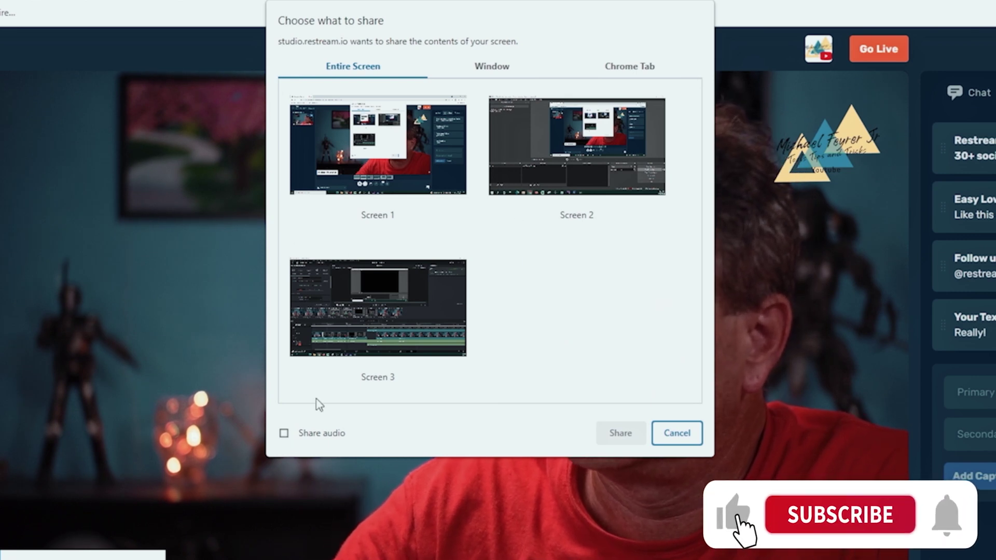
left_click(482, 73)
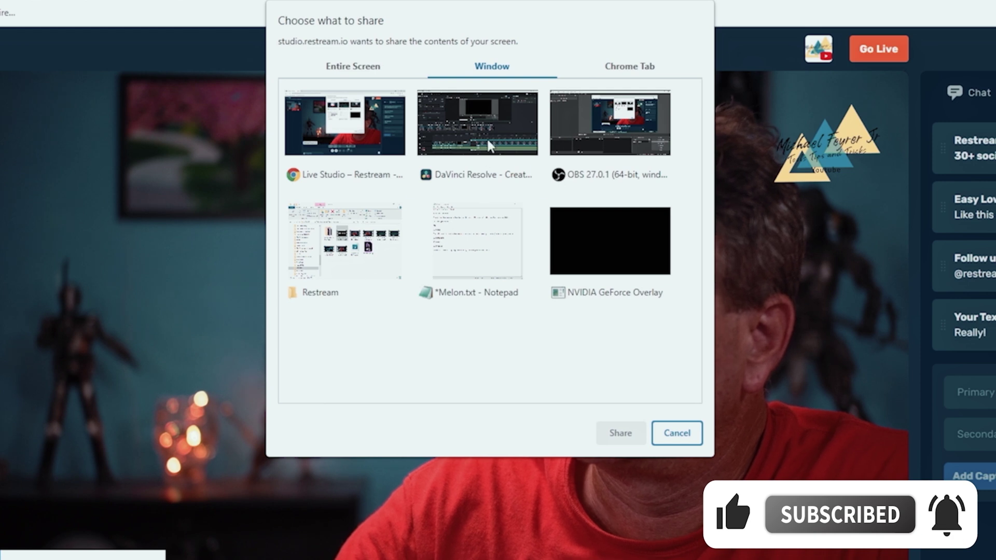
left_click(620, 432)
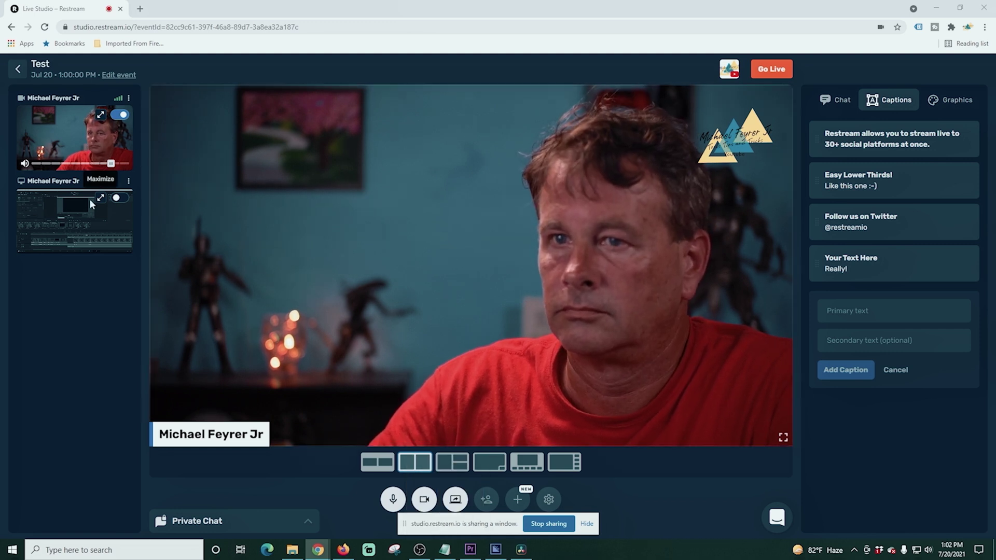
Step: Show the Resolve window on stage in Cinema, then Thumbnails layout, and stop sharing it
left_click(116, 199)
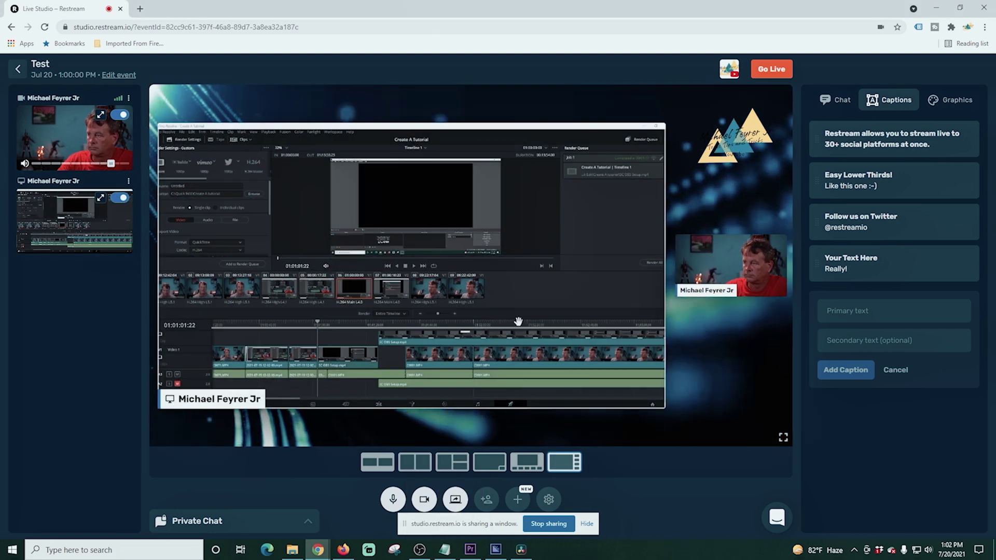
left_click(527, 462)
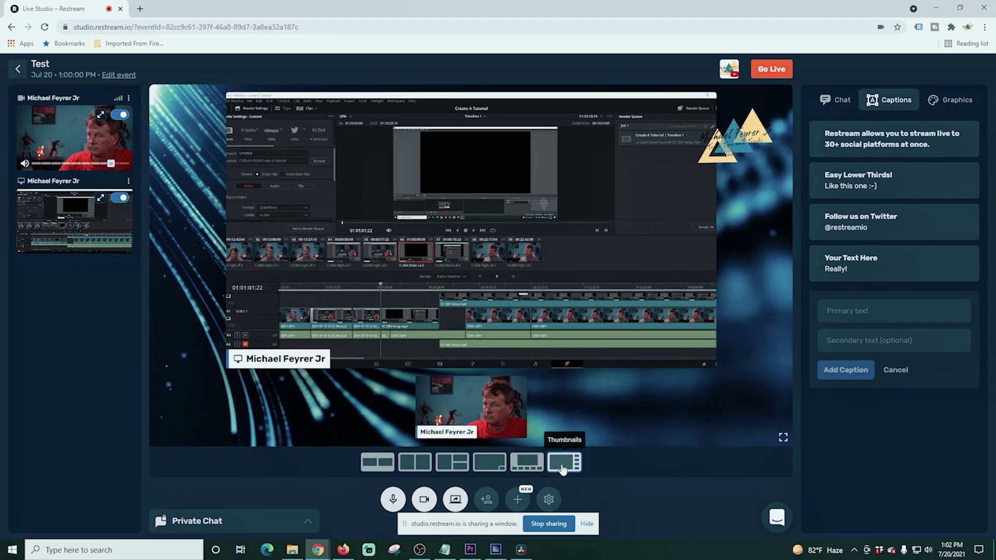
left_click(562, 464)
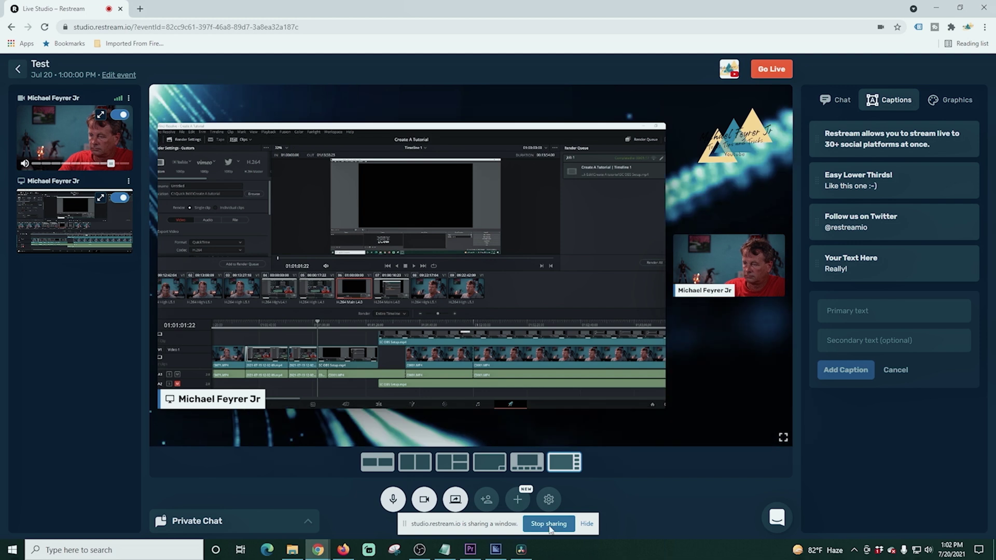
left_click(549, 524)
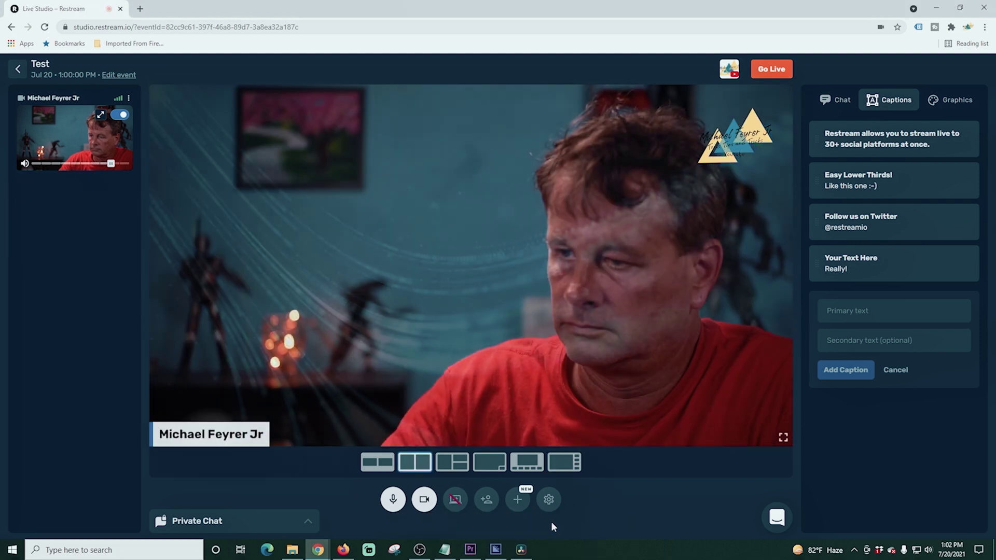
Step: Share the Tesla Model 3 YouTube tab with its audio and put it on stage
left_click(455, 499)
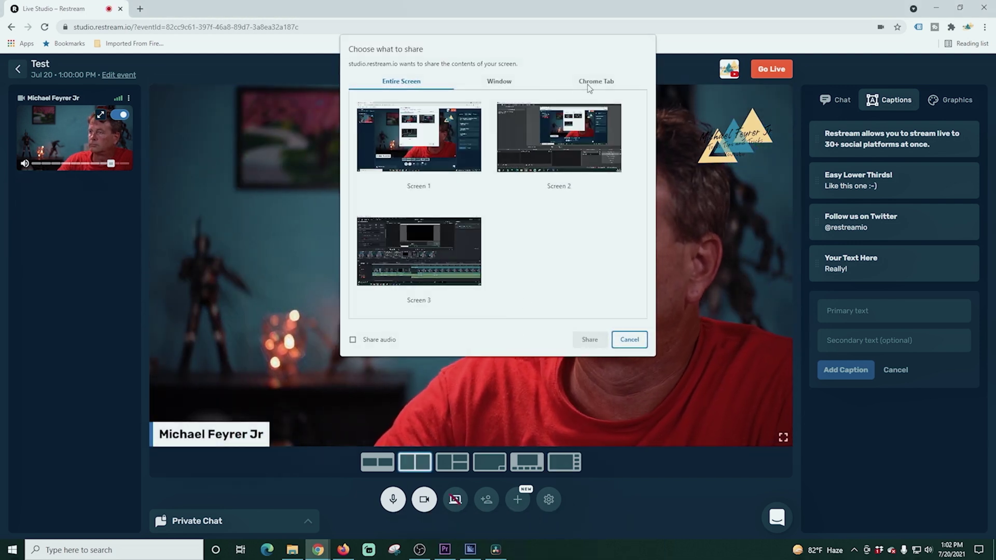
left_click(590, 87)
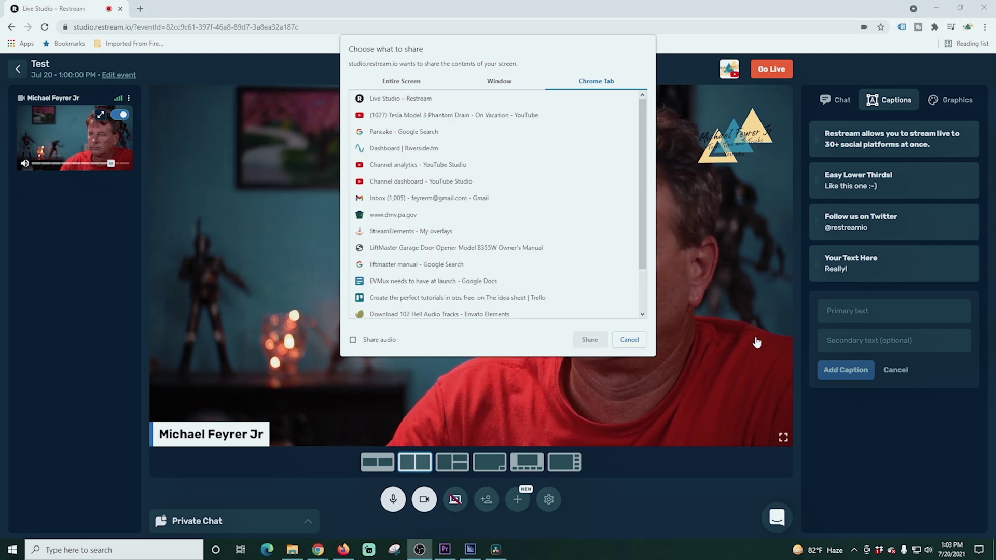
left_click(353, 340)
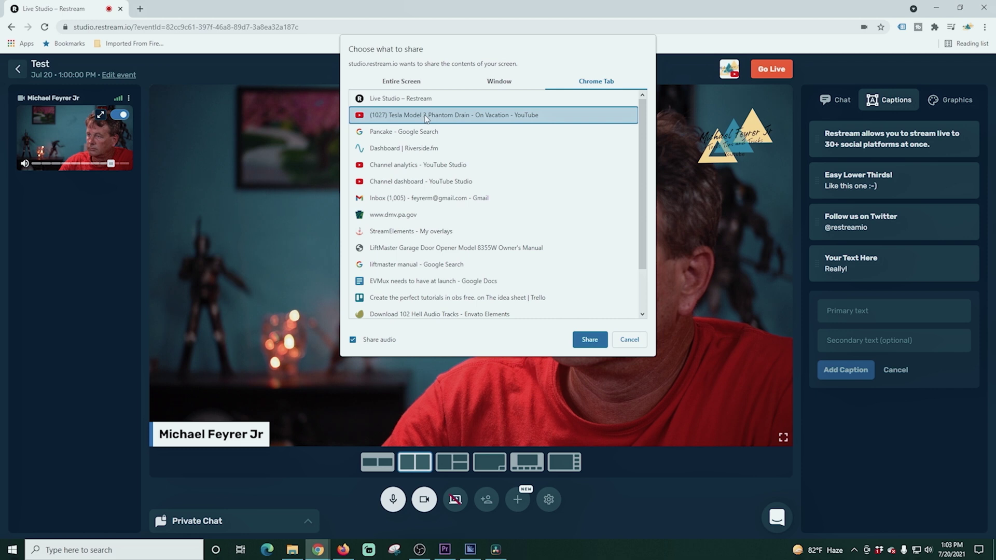
left_click(590, 340)
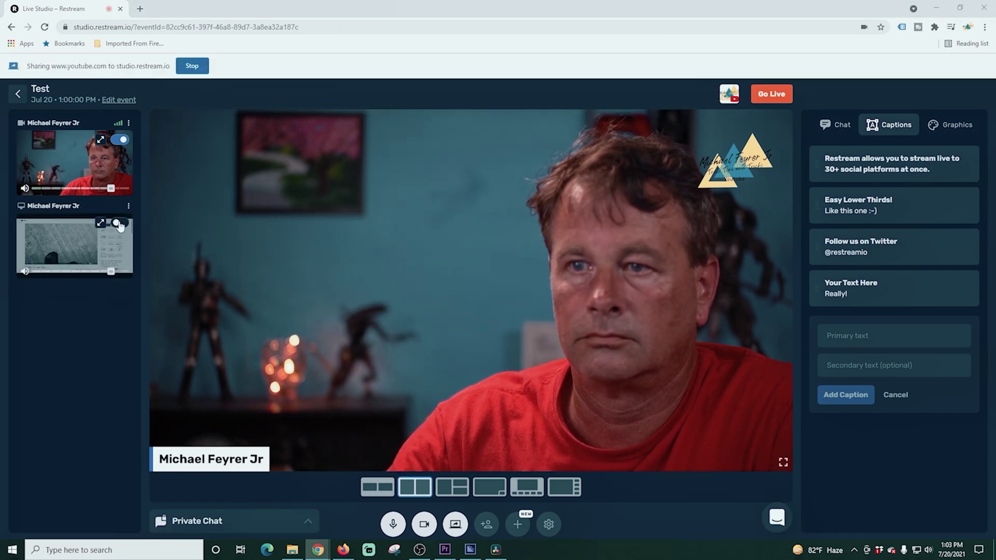
left_click(118, 223)
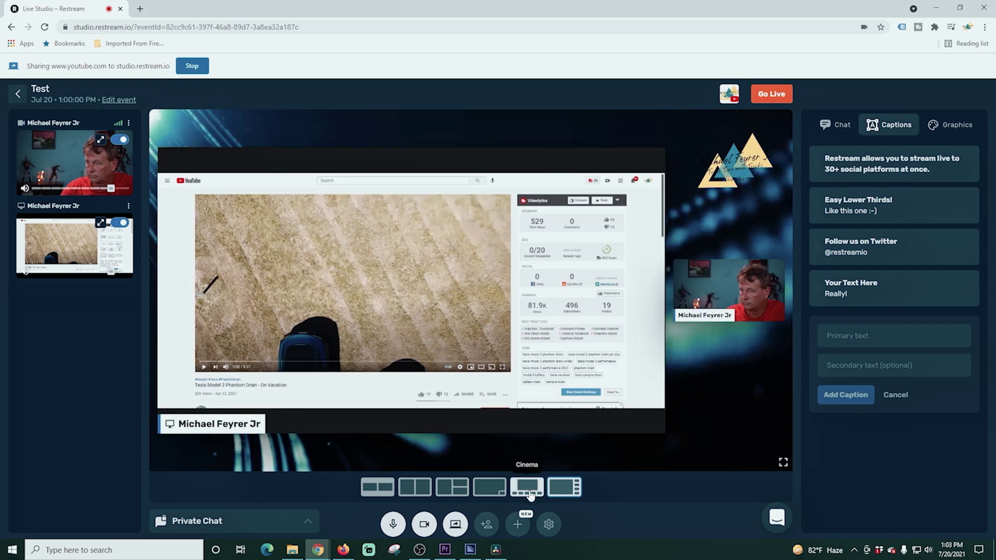
Step: Show the shared tab large with camera below, play the video full screen, set volume to about 101
left_click(530, 494)
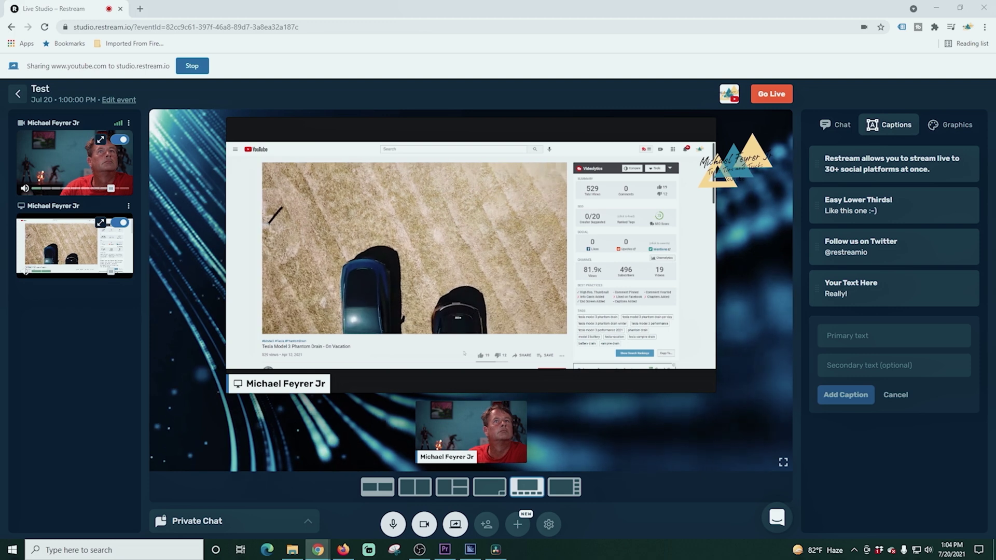
left_click(559, 330)
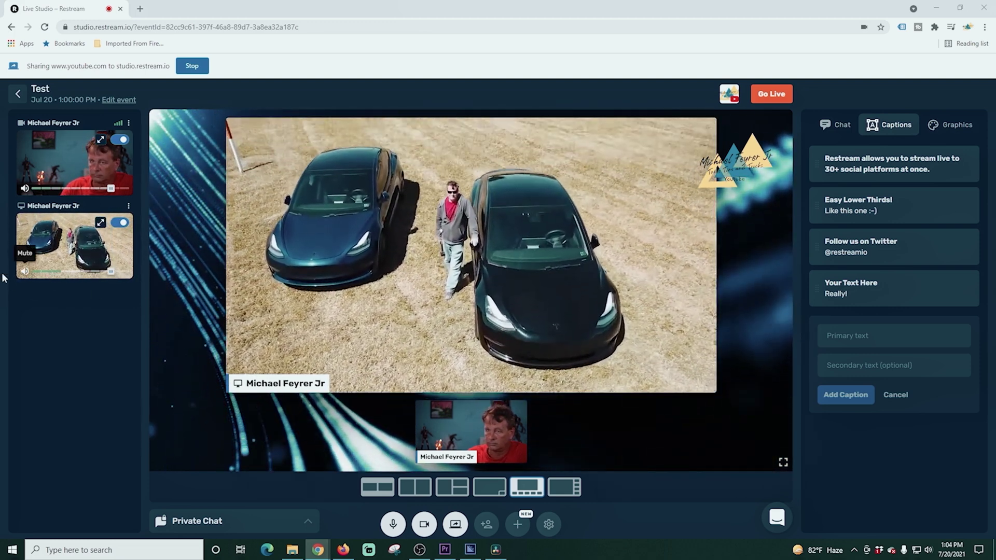
left_click(96, 272)
left_click_drag(96, 275, 112, 278)
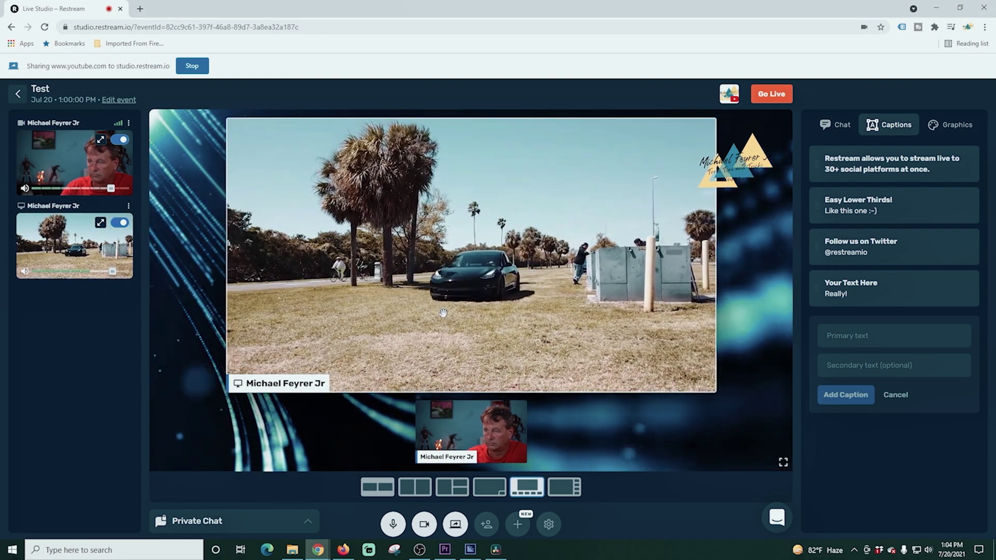
Step: Switch to the side-camera layout and remove the screen-share source, leaving only the camera
left_click(564, 487)
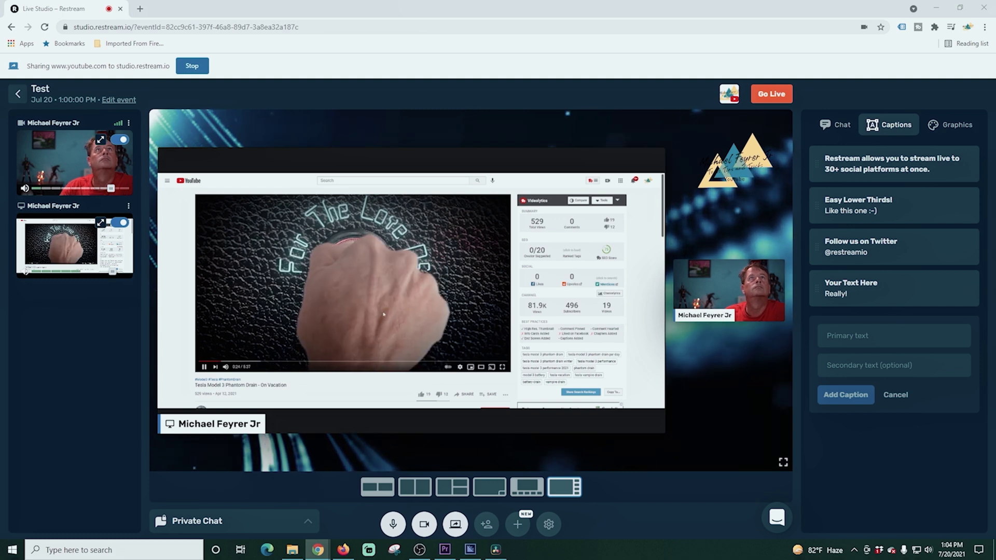
left_click(121, 224)
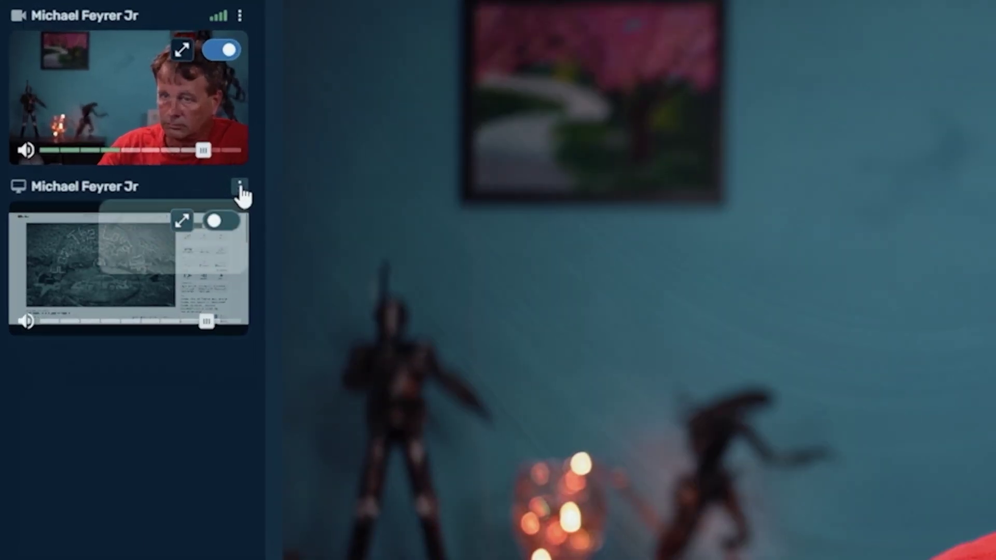
left_click(128, 206)
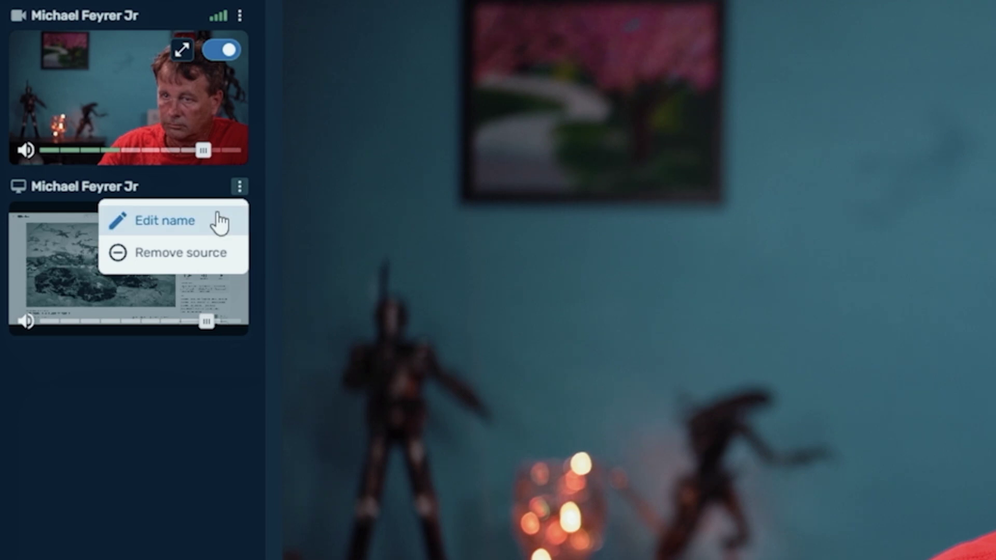
left_click(196, 253)
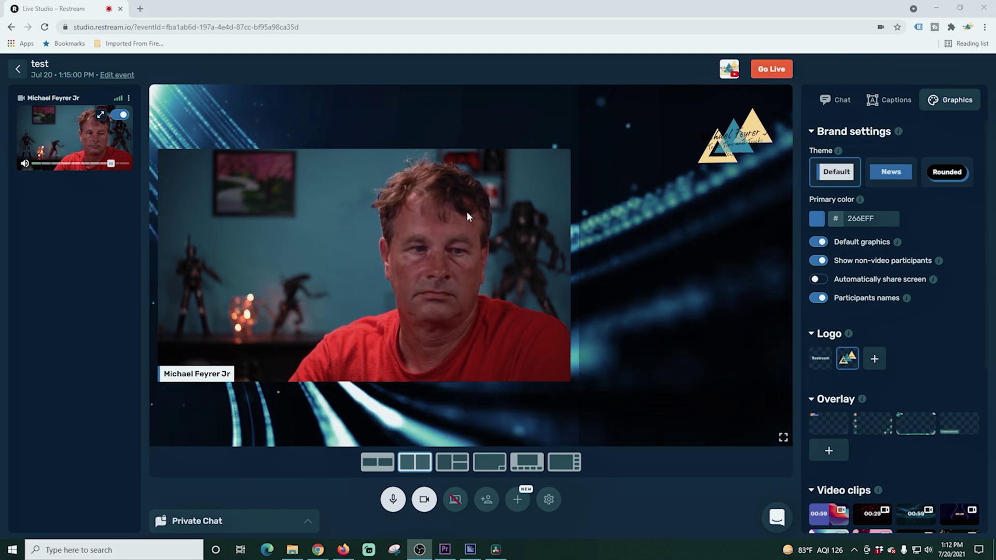
Step: Go live and briefly showcase the welcome comment on stream, then hide it
left_click(772, 69)
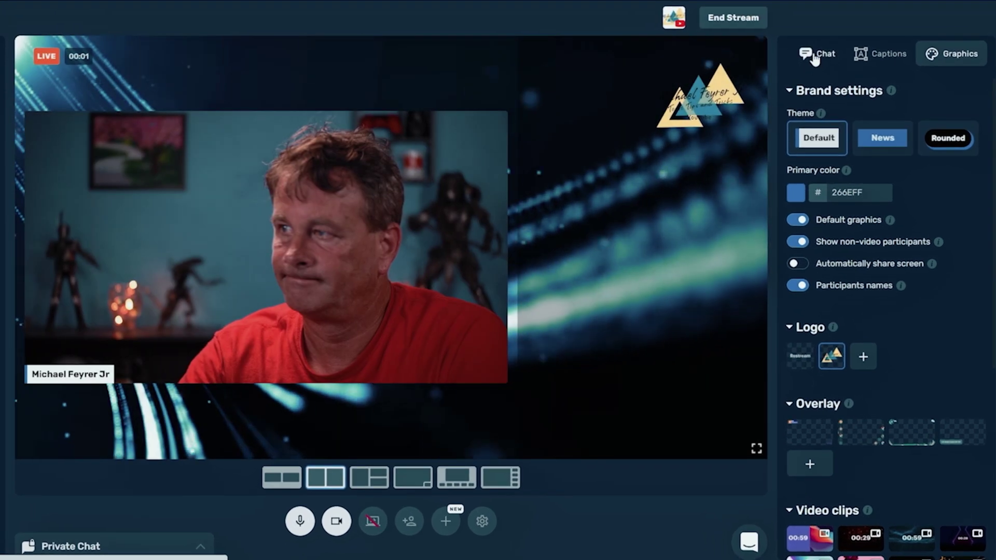
left_click(832, 103)
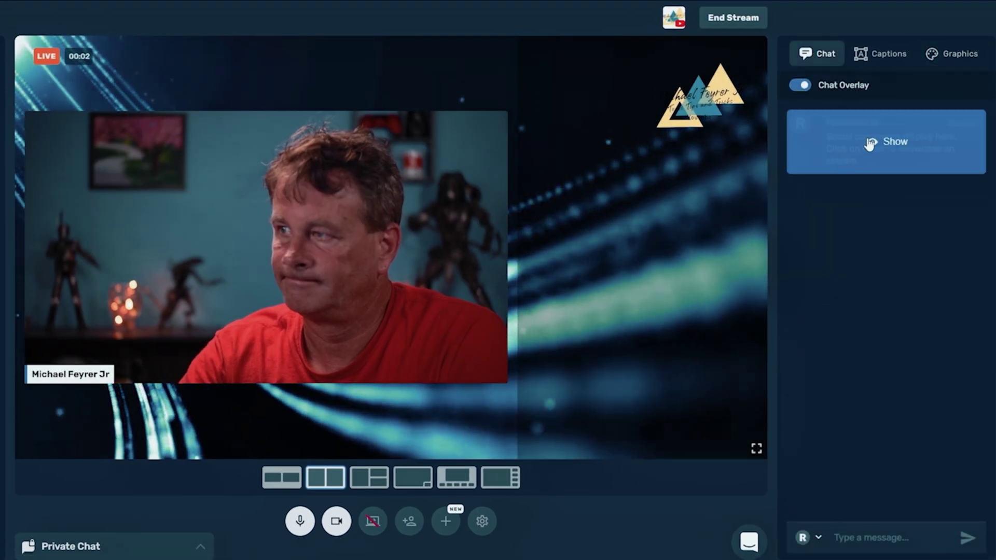
left_click(867, 147)
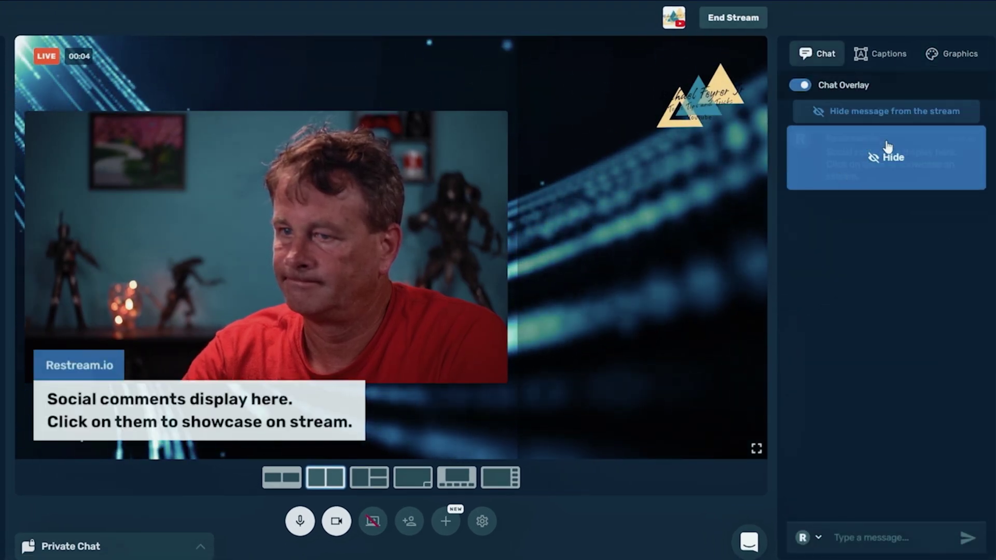
left_click(885, 155)
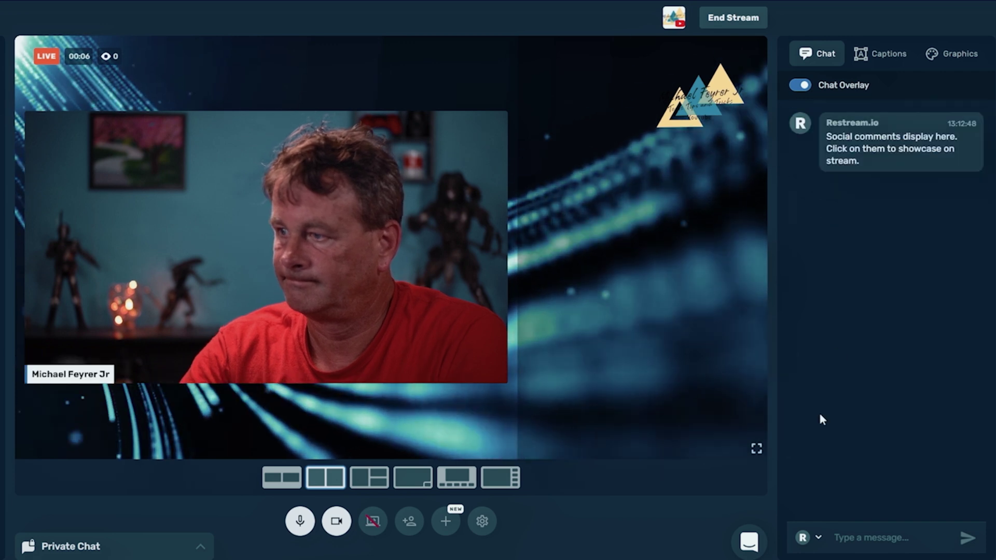
Step: Send the chat message 'Your Message Here'
left_click(853, 540)
type("Yopur")
key("BackSpace")
key("BackSpace")
key("BackSpace")
type("u")
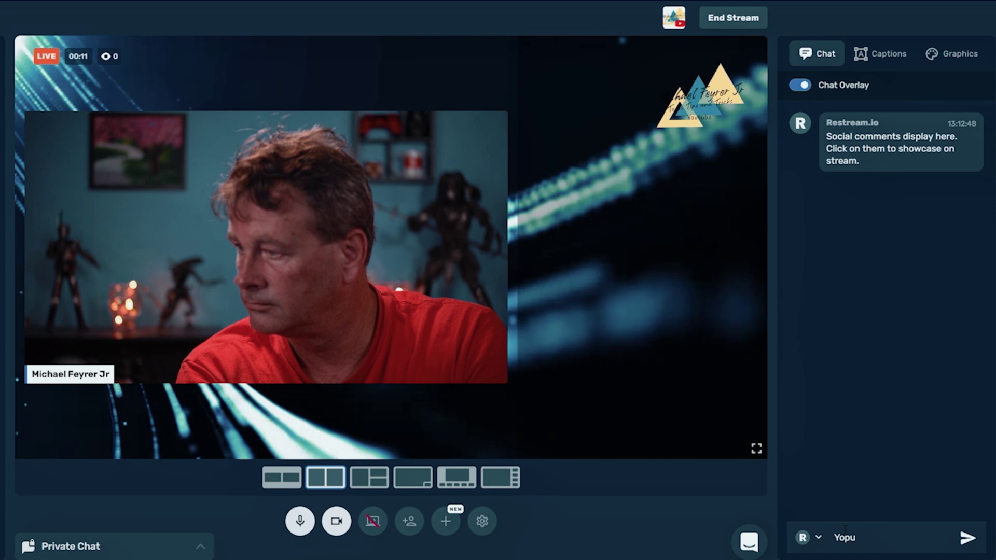
type("r Message Here")
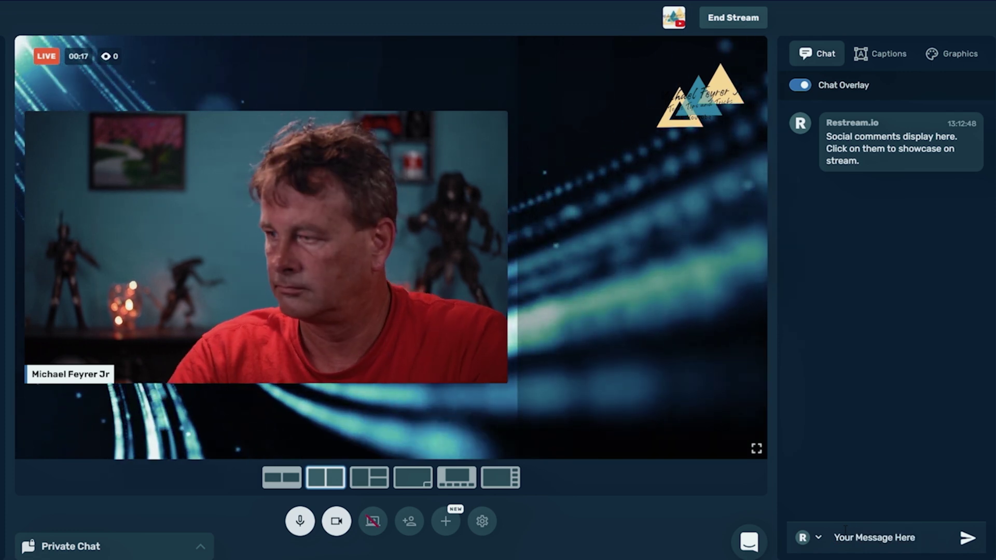
left_click(966, 539)
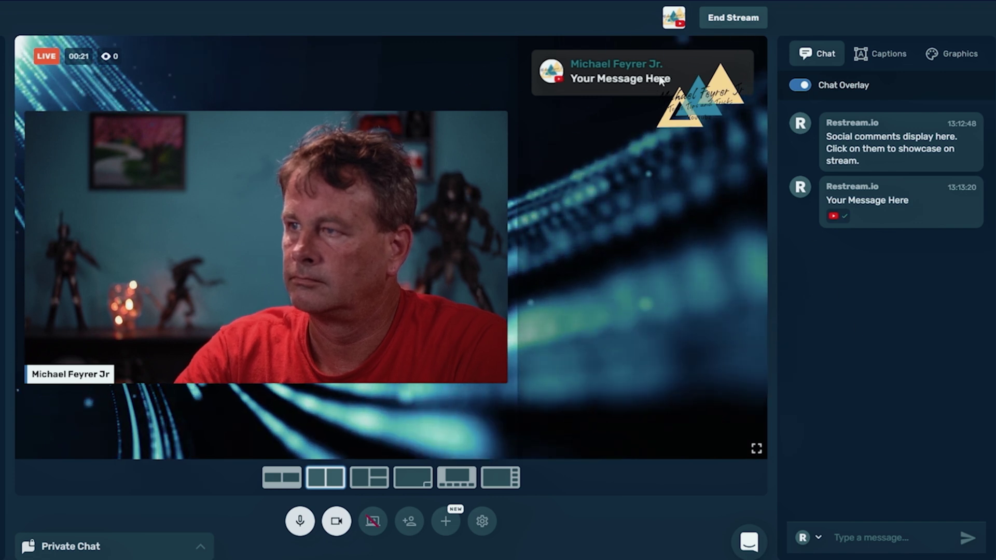
Step: Showcase 'Your Message Here' on stream, hide it, and toggle the chat overlay off and on
left_click(874, 207)
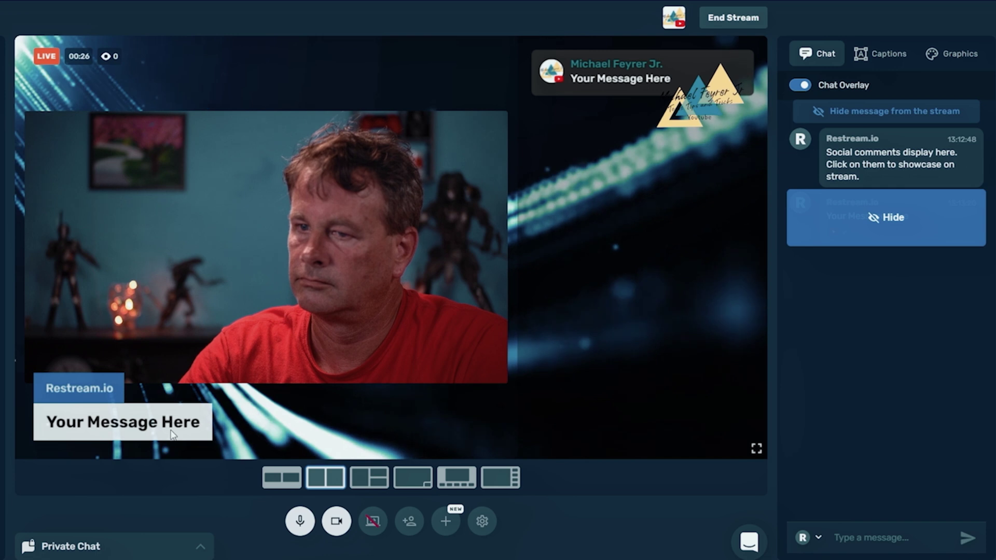
left_click(827, 217)
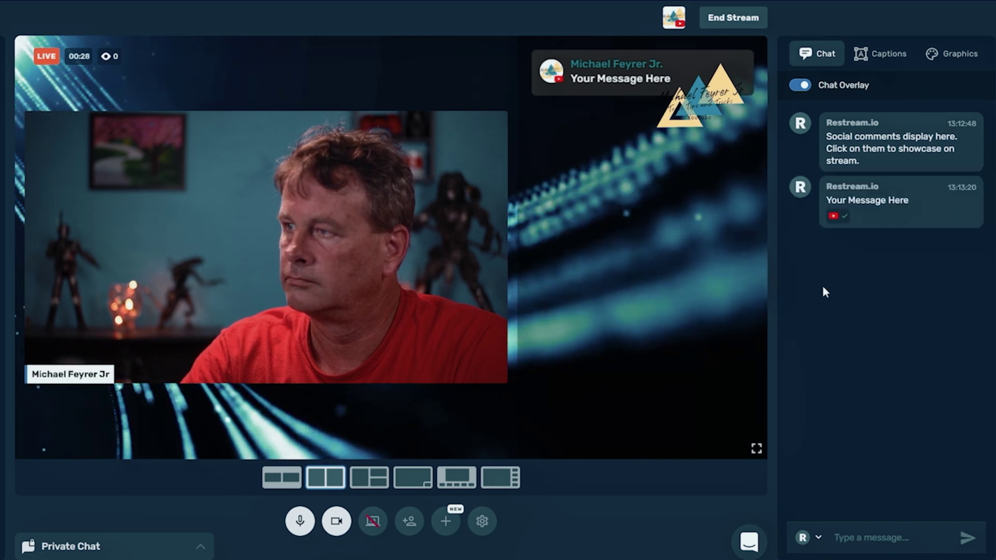
left_click(801, 86)
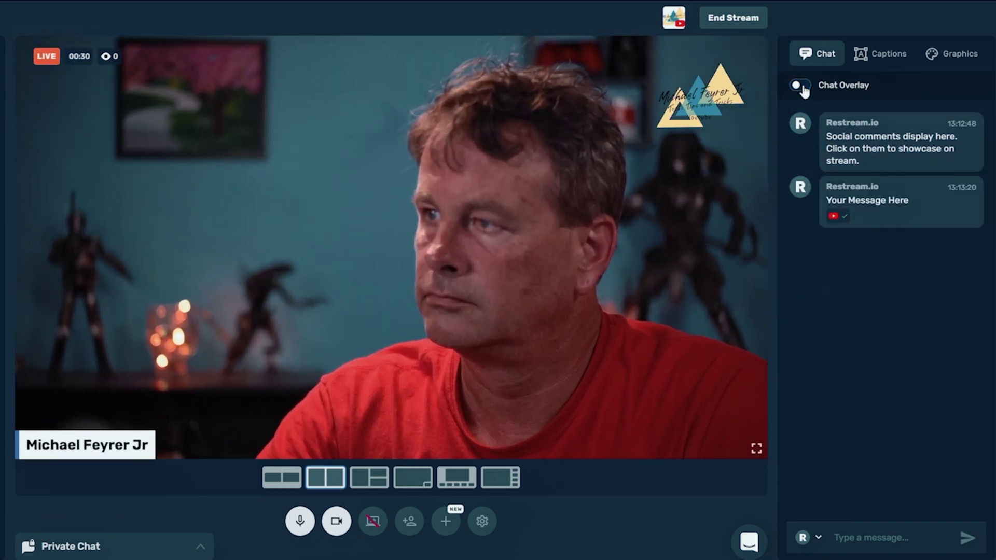
left_click(801, 87)
Step: Open the event's YouTube watch page from the channel destinations
mouse_move(859, 203)
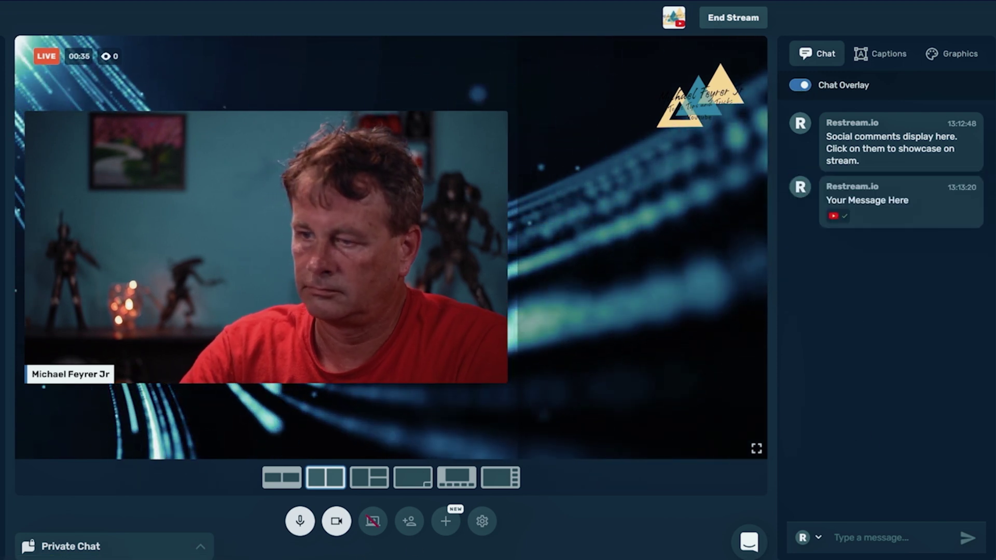
left_click(674, 21)
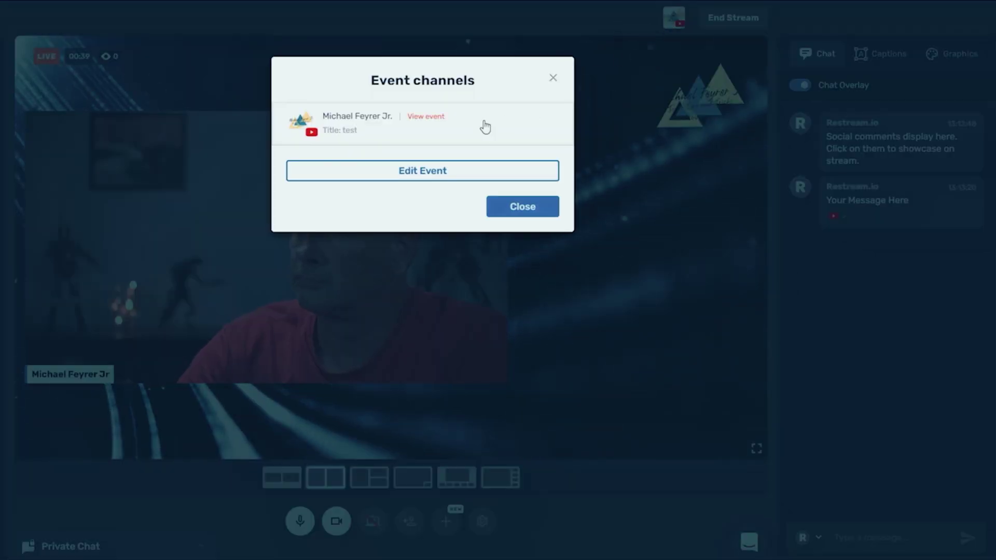
left_click(430, 118)
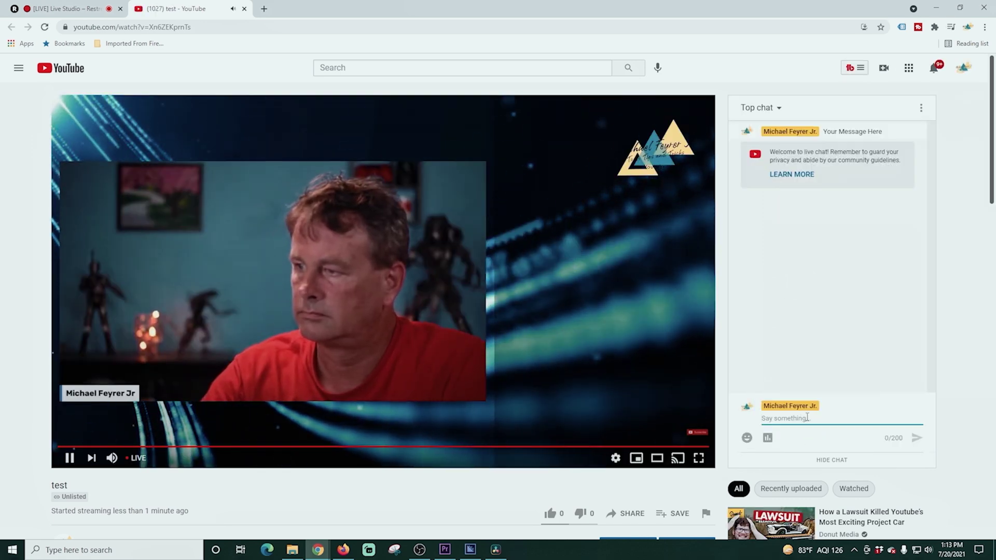
Step: Post 'Chat Talks here' in the YouTube live chat, then go back to Restream Studio
left_click(806, 417)
type("Chat Talkes here")
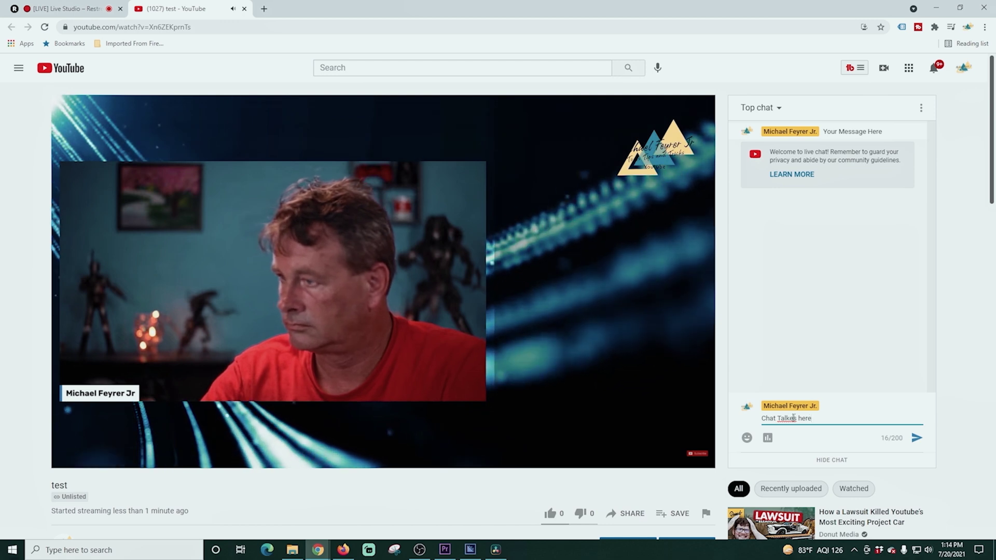
key("Return")
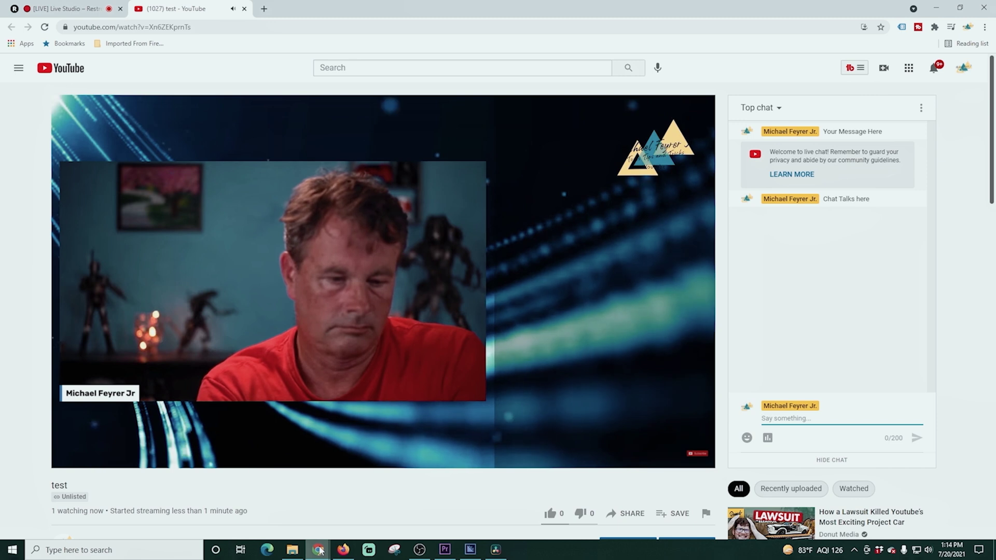
mouse_move(319, 550)
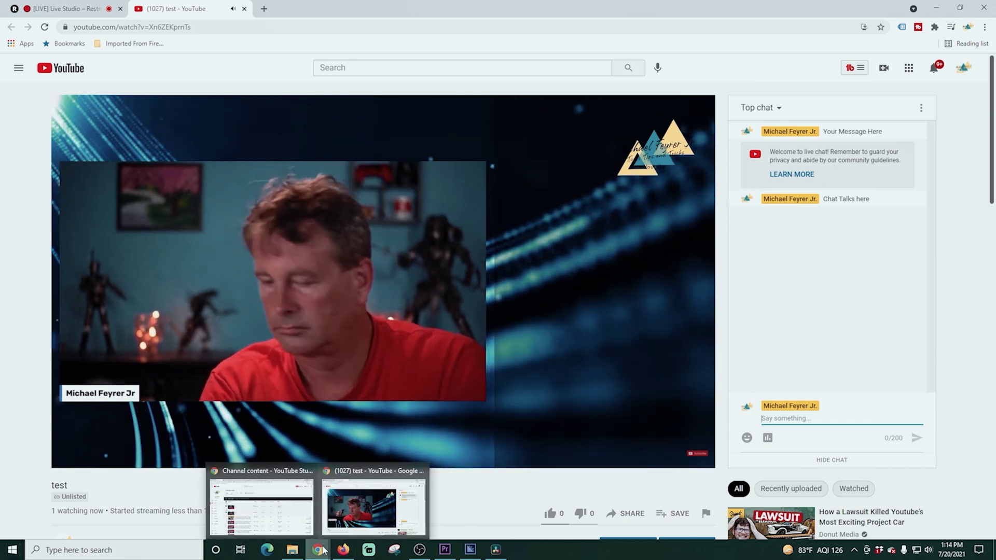
key("ctrl+shift+Tab")
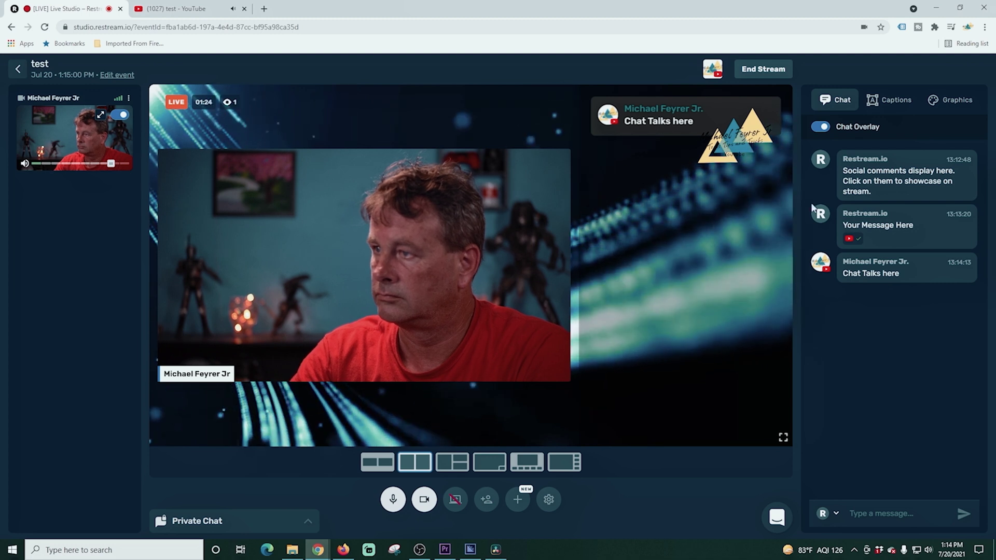
Step: Showcase 'Chat Talks here' on stream, take it off, then showcase 'Your Message Here'
left_click(876, 275)
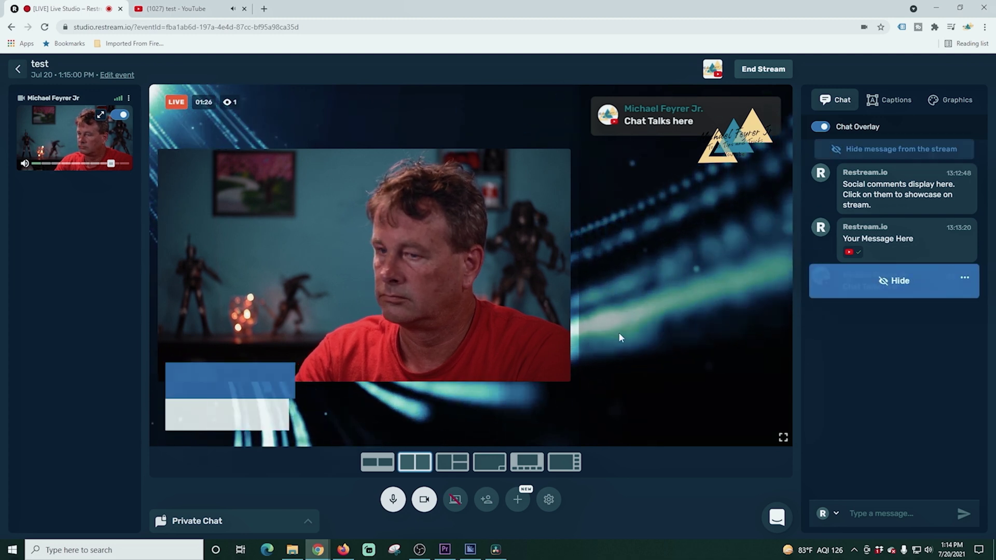
left_click(886, 281)
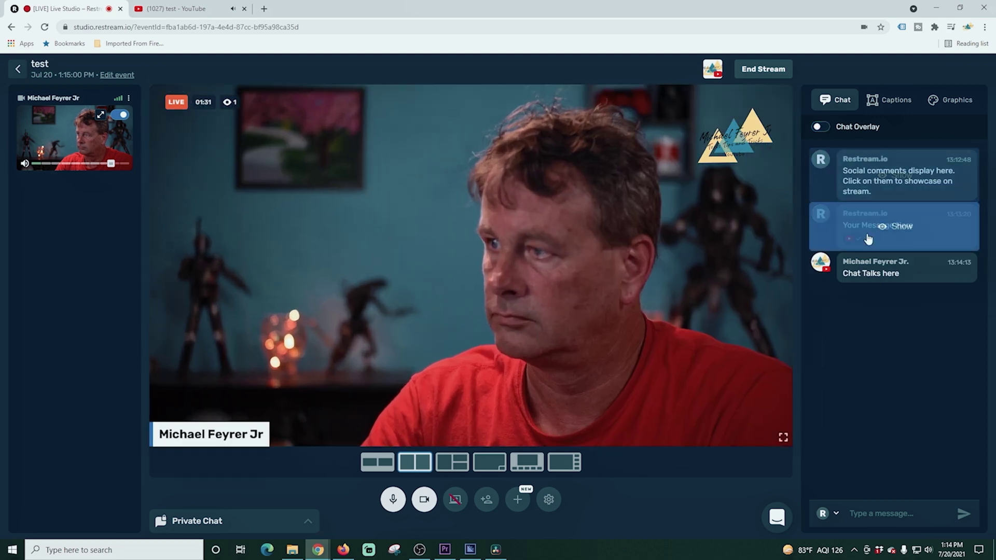
left_click(893, 267)
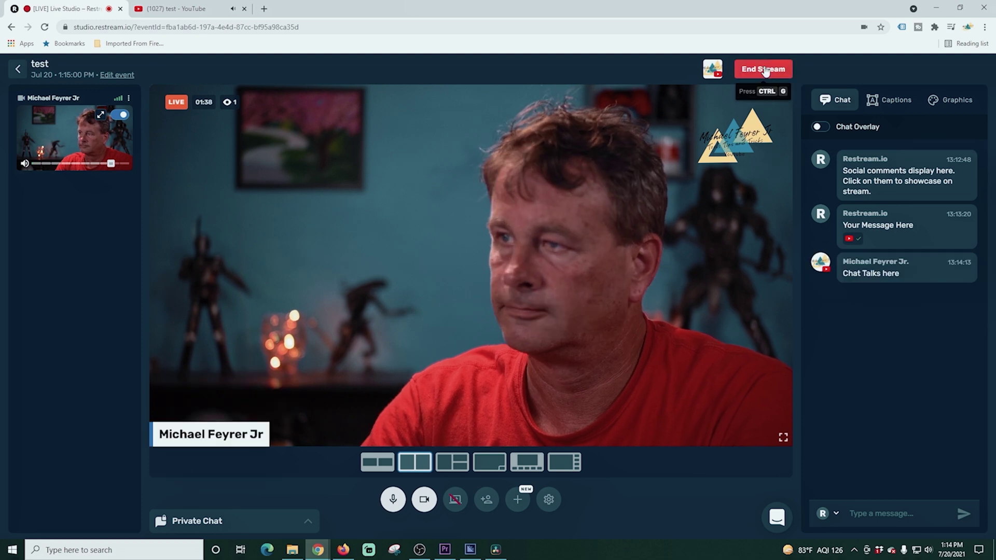
Step: End the live stream, skip the feedback prompt, and bring up the guest invite link
left_click(764, 71)
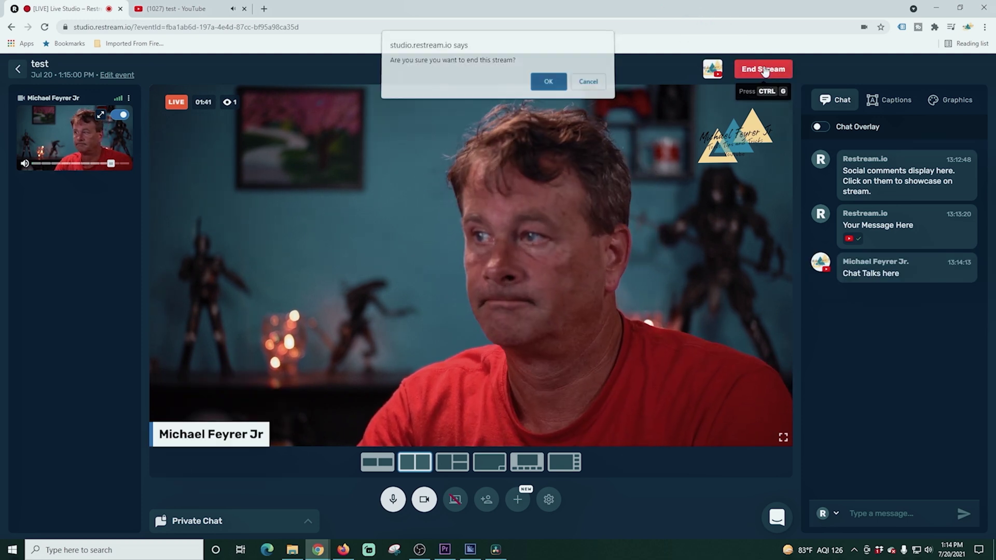
left_click(550, 87)
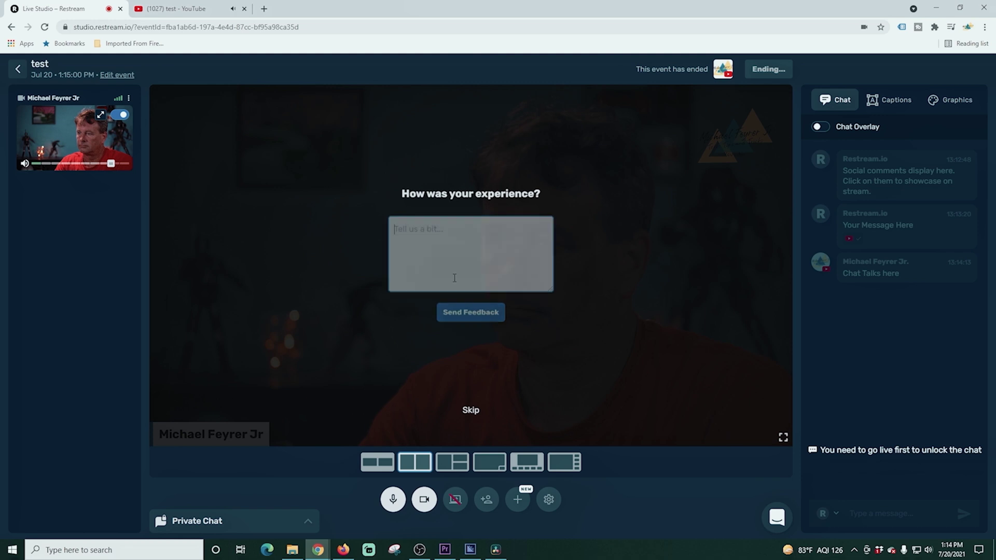
left_click(471, 411)
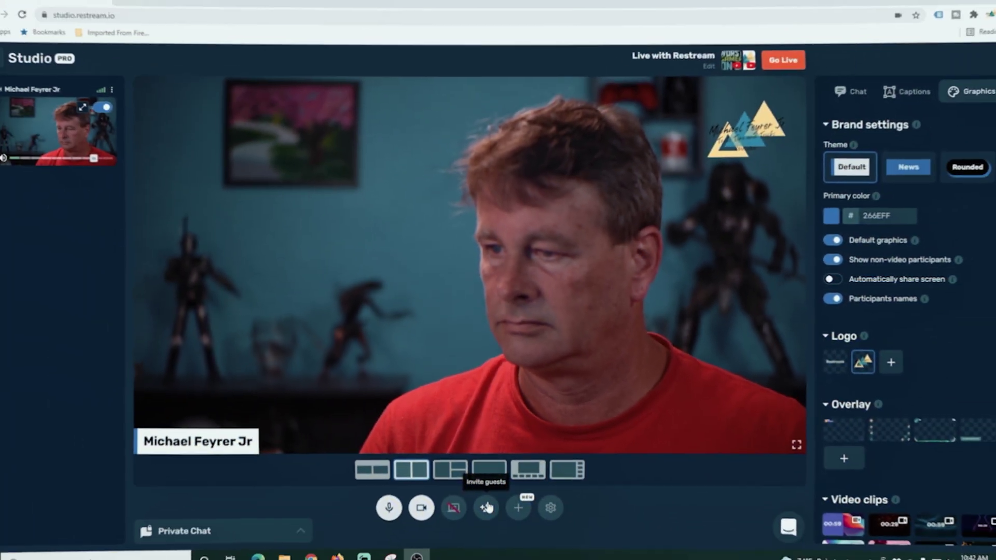
left_click(484, 507)
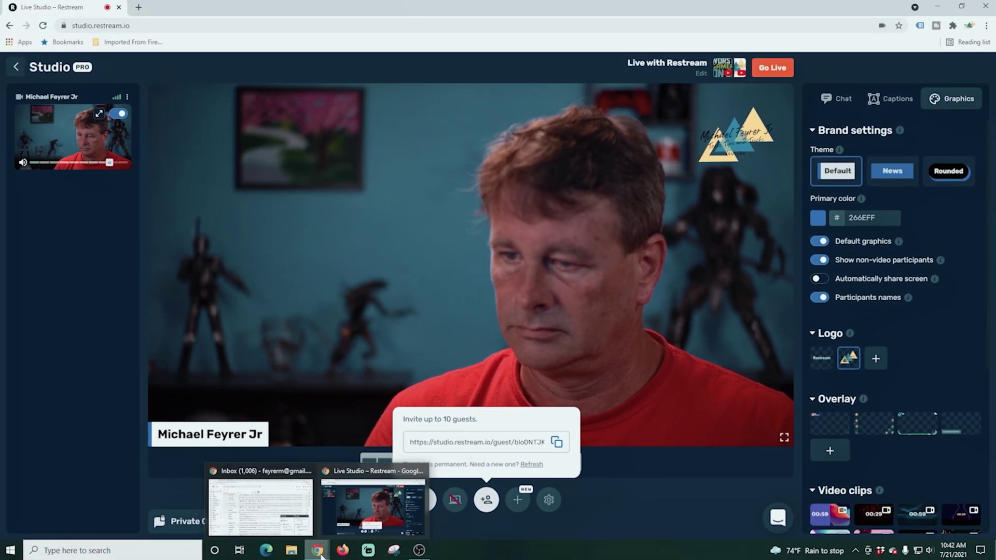
Step: Put the woman in glasses, the host's second camera and the headphone guest on stage
left_click(687, 171)
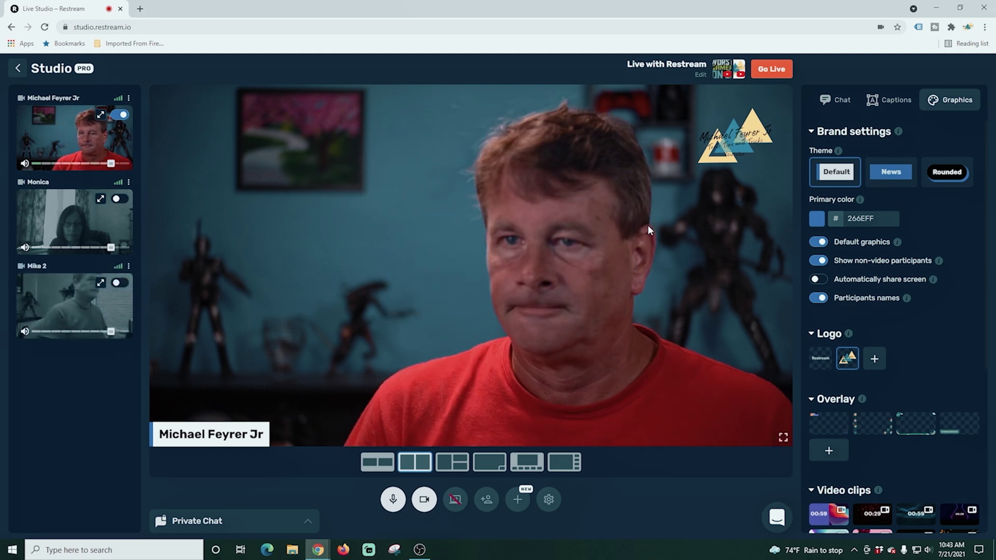
left_click(119, 198)
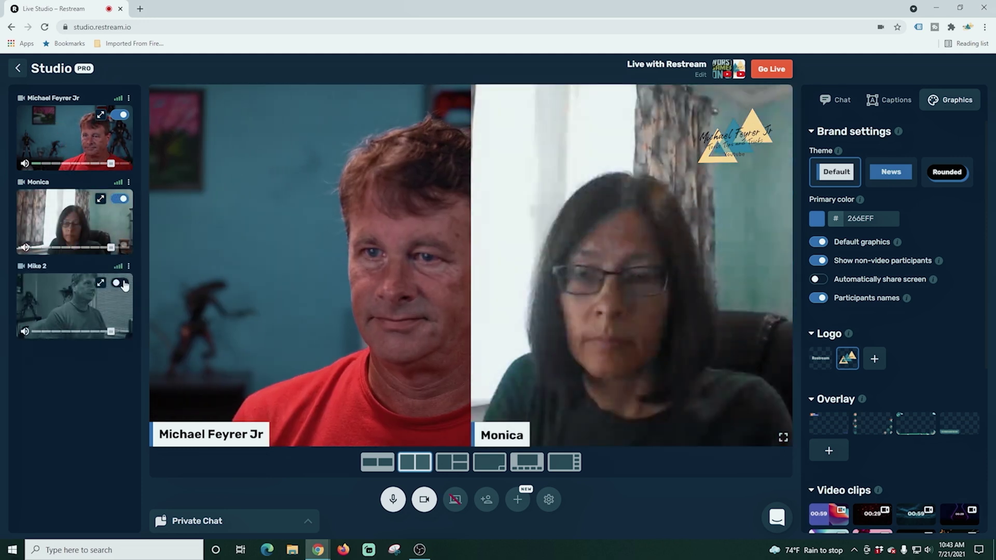
left_click(119, 284)
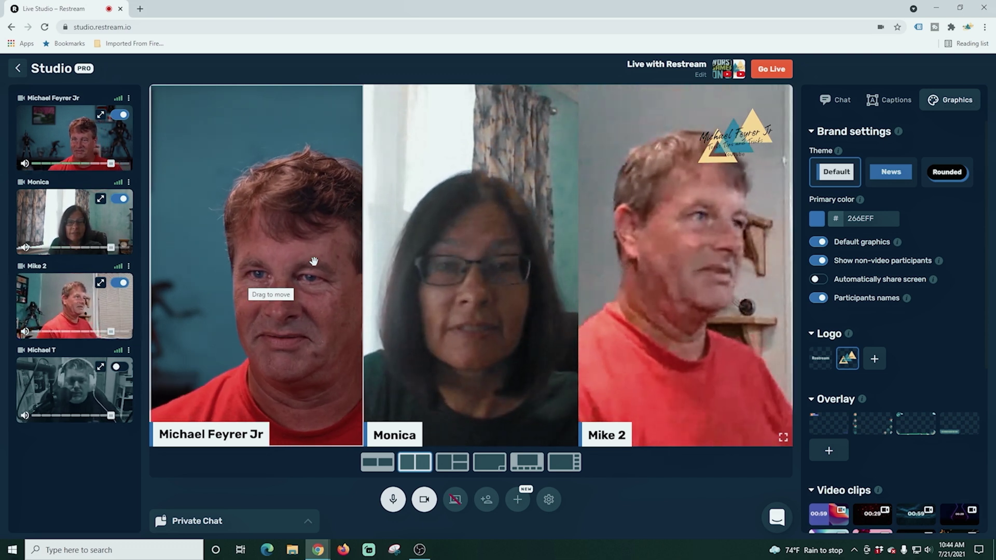
left_click(121, 367)
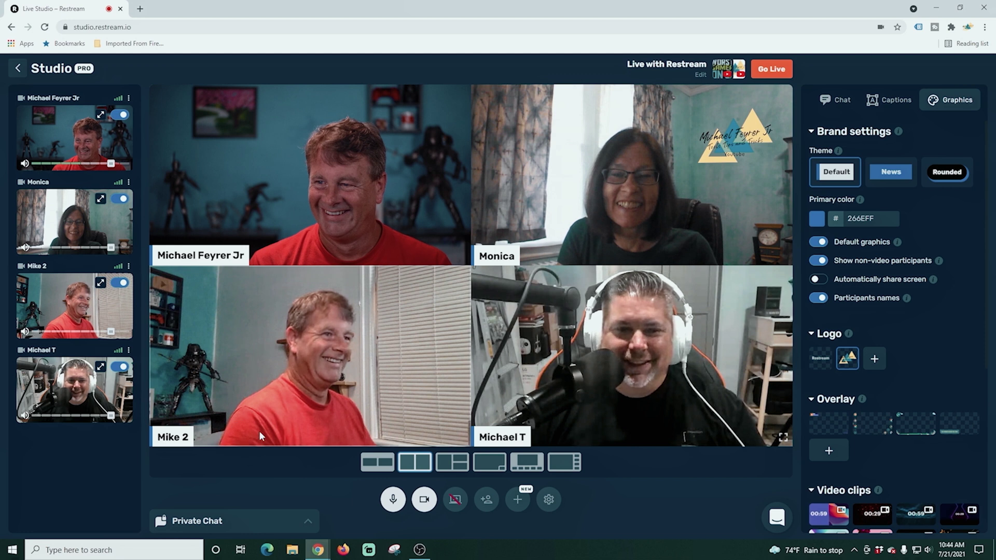
Step: Swap guest tiles, try Cinema with the headphone guest featured, then Sidebar featuring the woman in glasses
left_click_drag(352, 341, 487, 366)
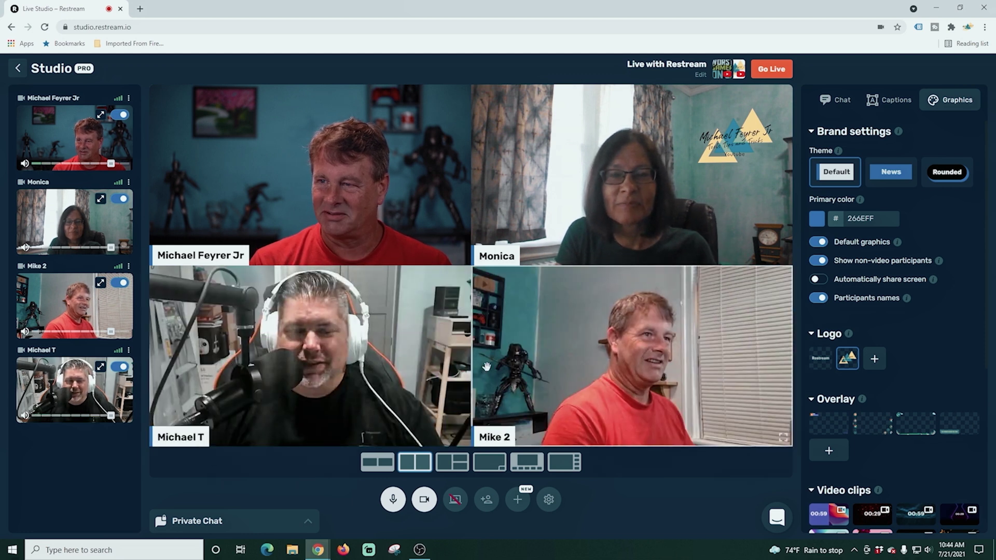
left_click_drag(394, 261, 620, 217)
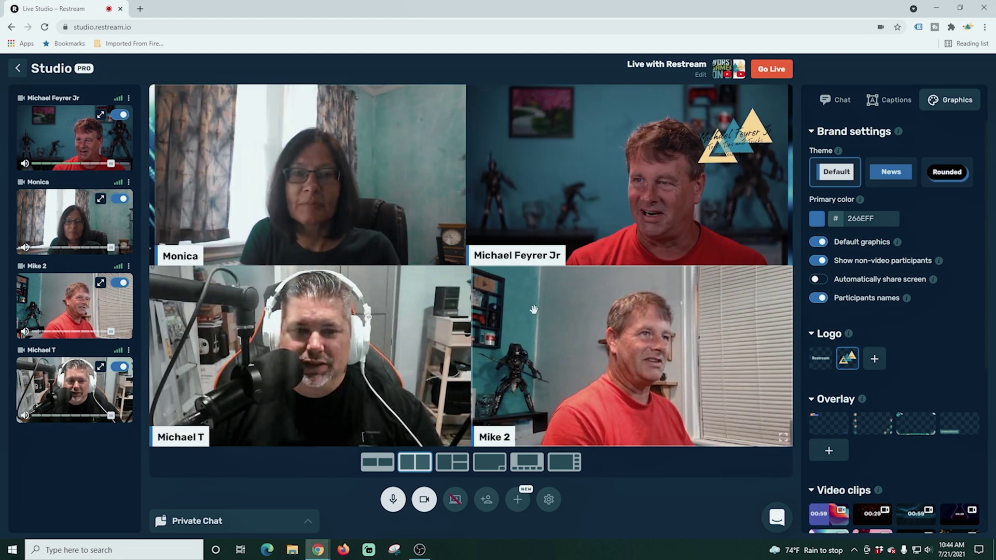
left_click(526, 463)
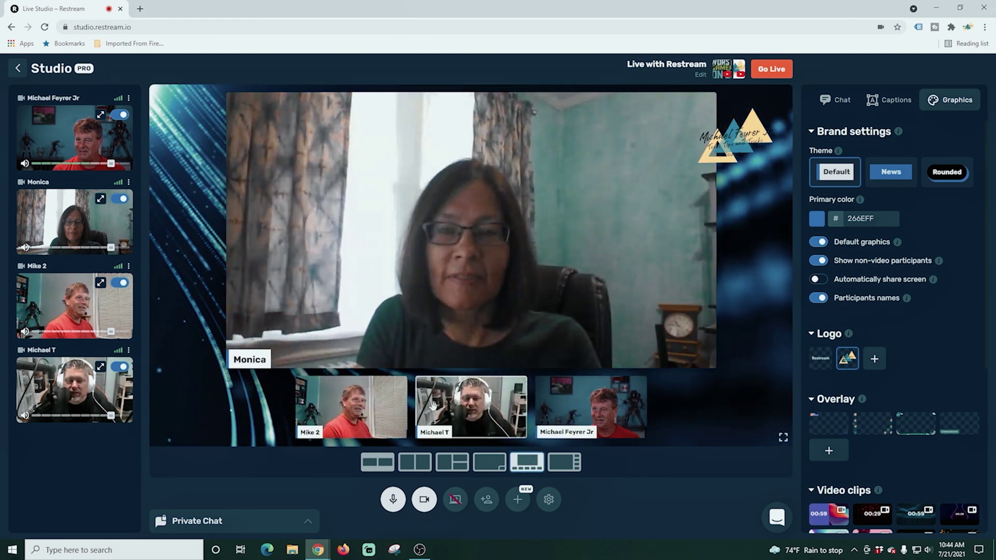
left_click_drag(510, 415, 490, 358)
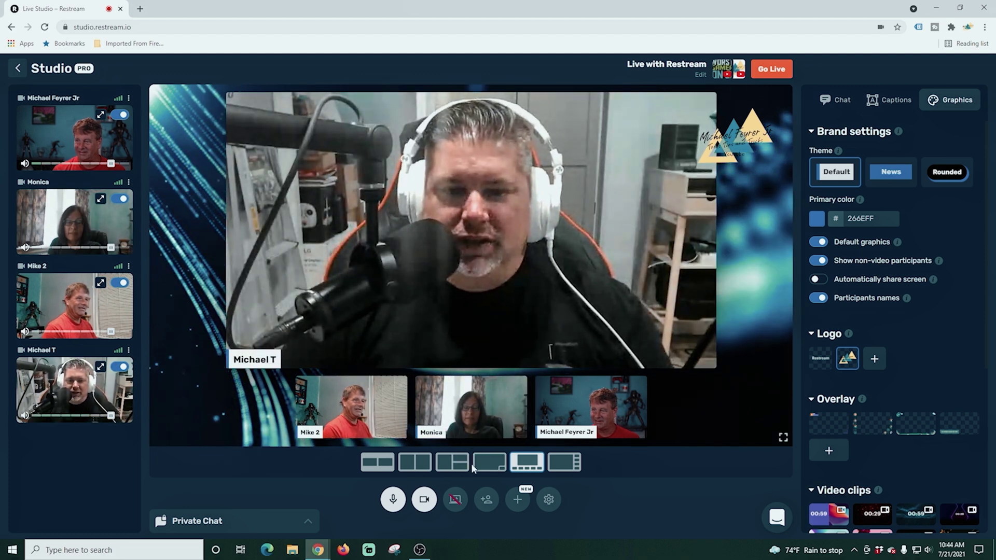
left_click(564, 462)
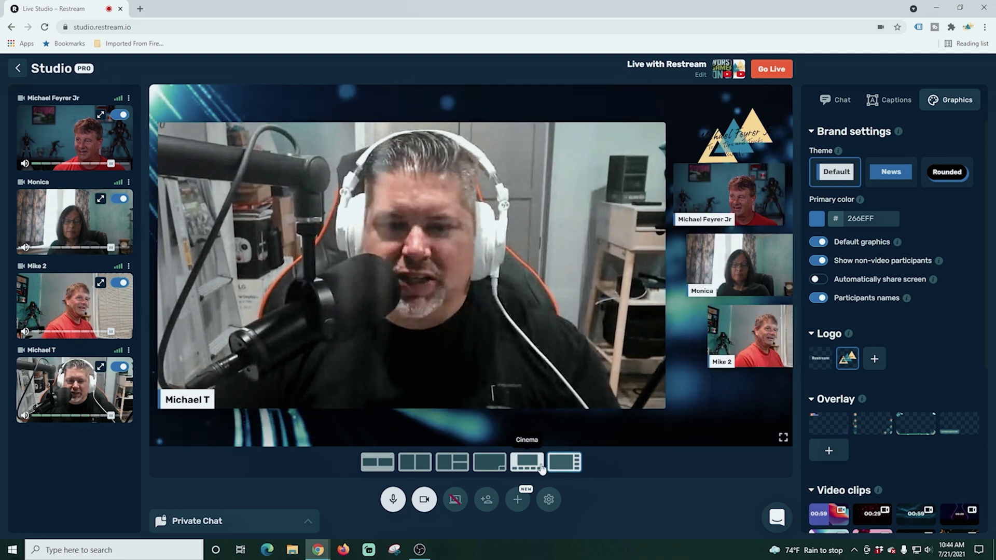
left_click_drag(722, 291, 450, 347)
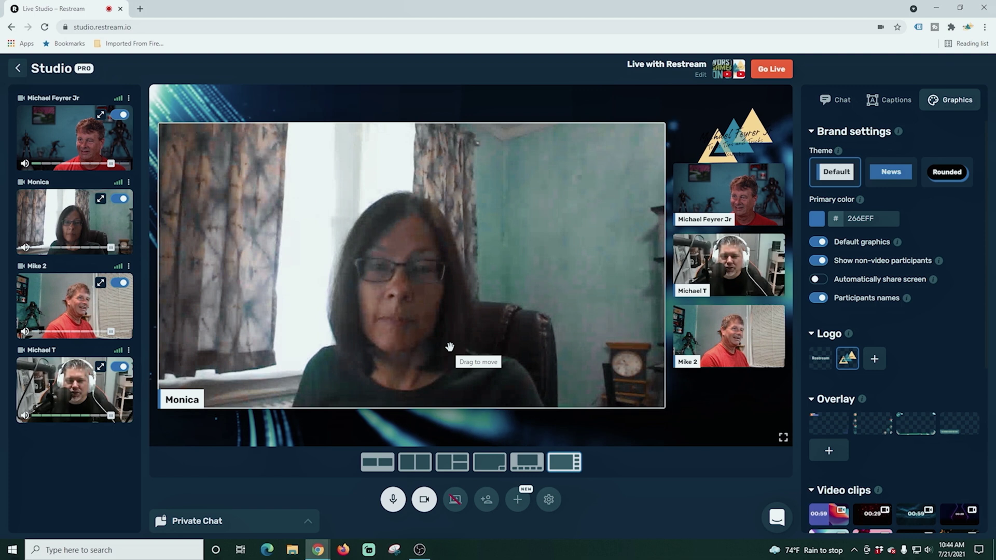
Step: Try Half Screen, the four-way grid, and inset layouts, featuring the woman in glasses solo
left_click(451, 459)
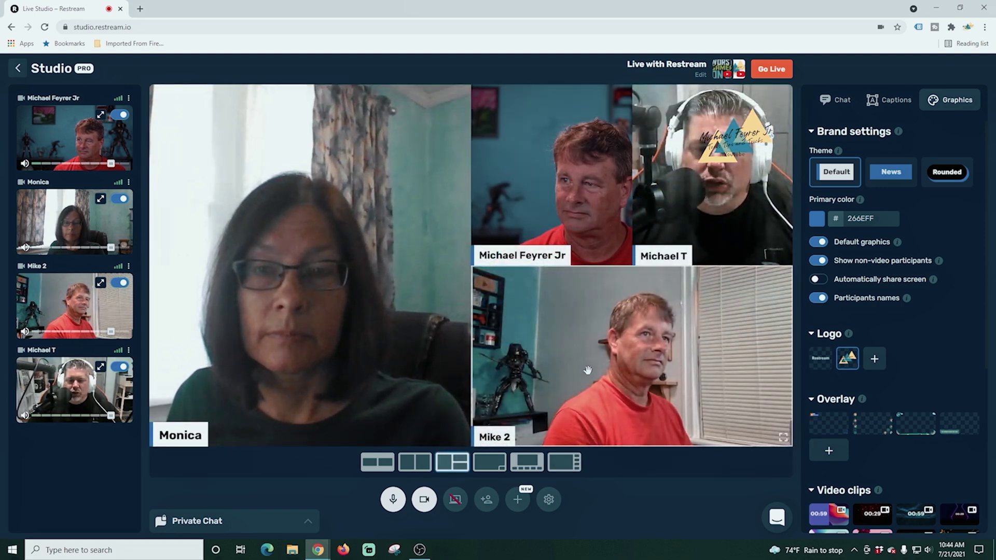
left_click_drag(724, 244, 346, 347)
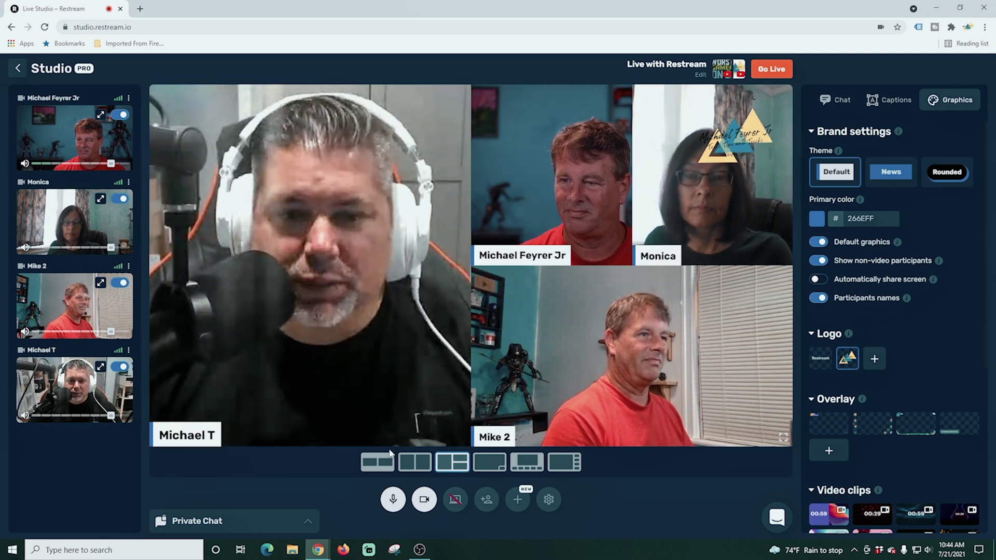
left_click(413, 463)
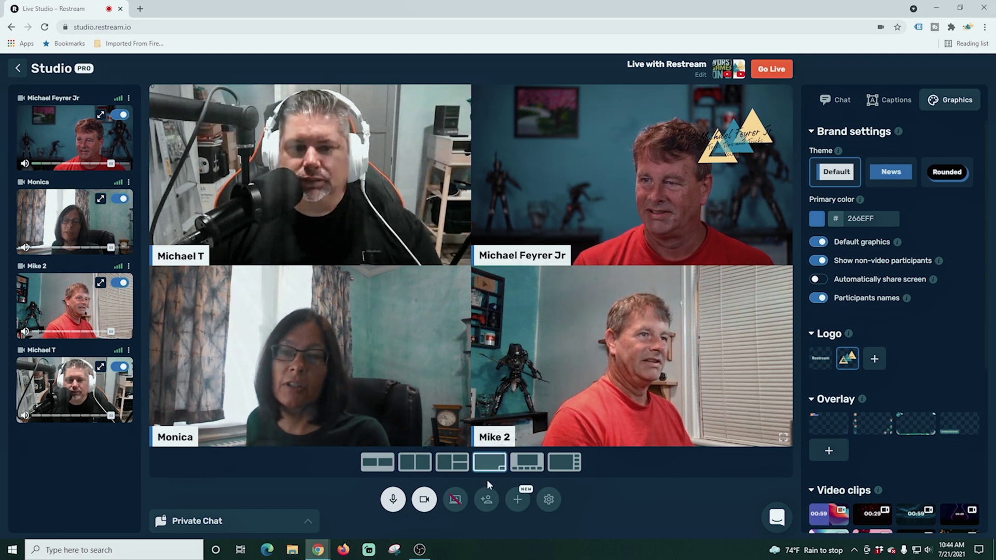
left_click(489, 461)
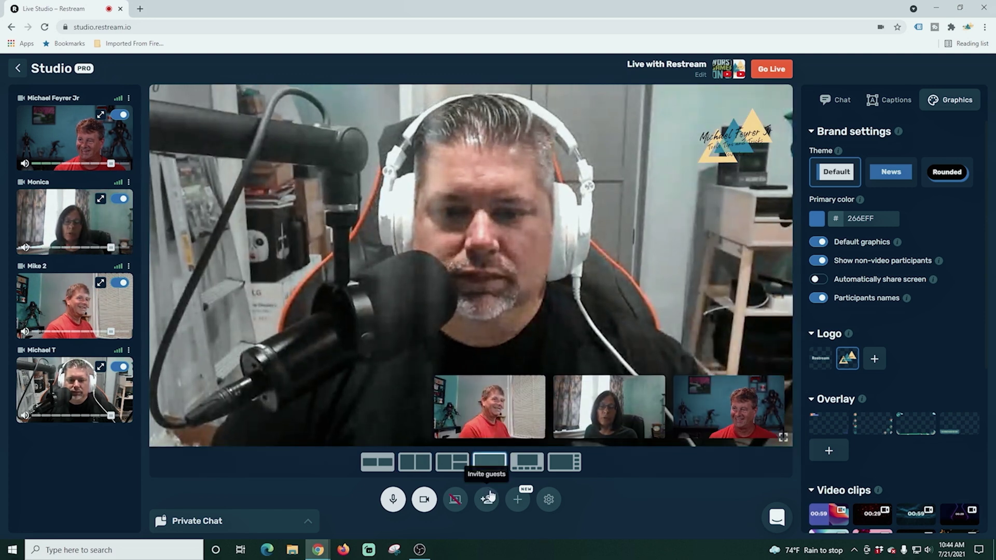
left_click_drag(609, 415, 539, 337)
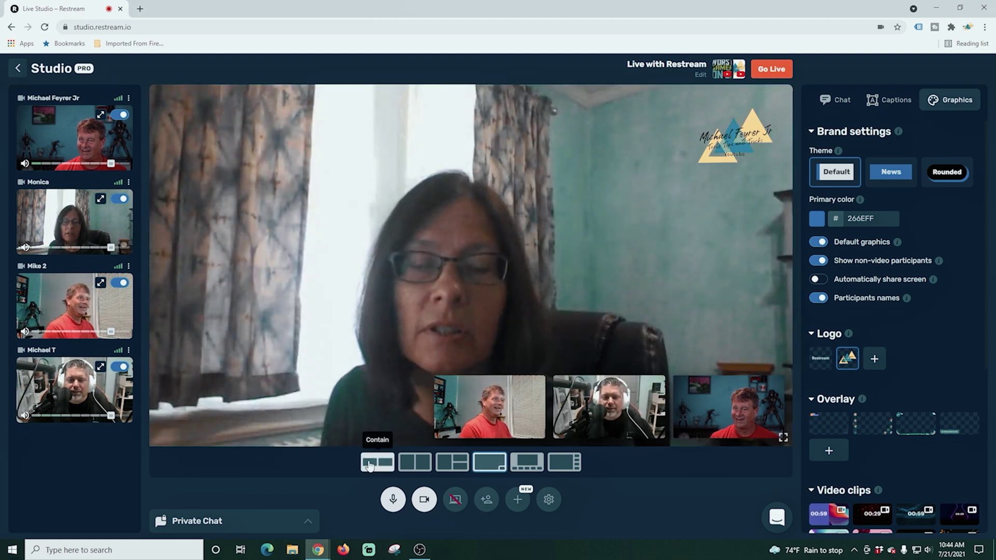
left_click(100, 200)
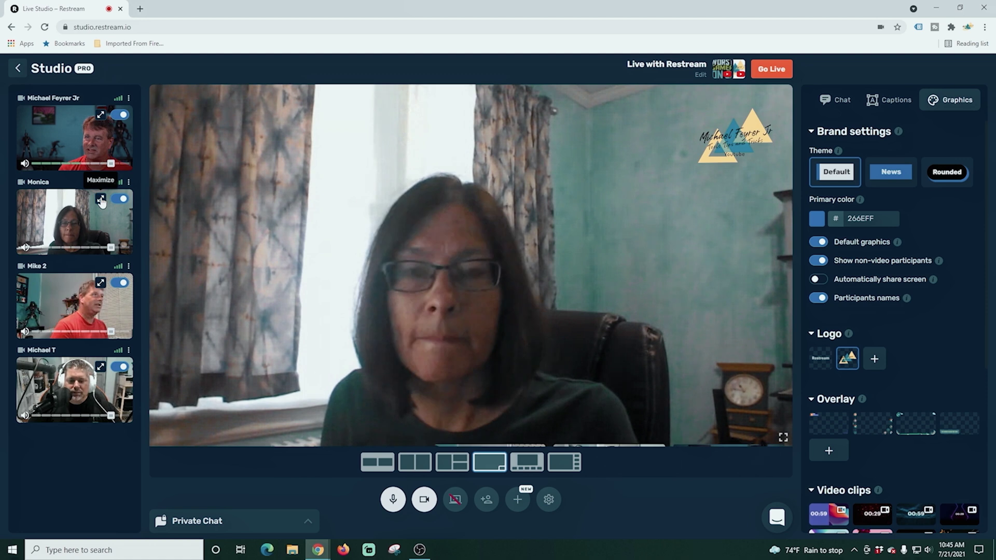
left_click(129, 182)
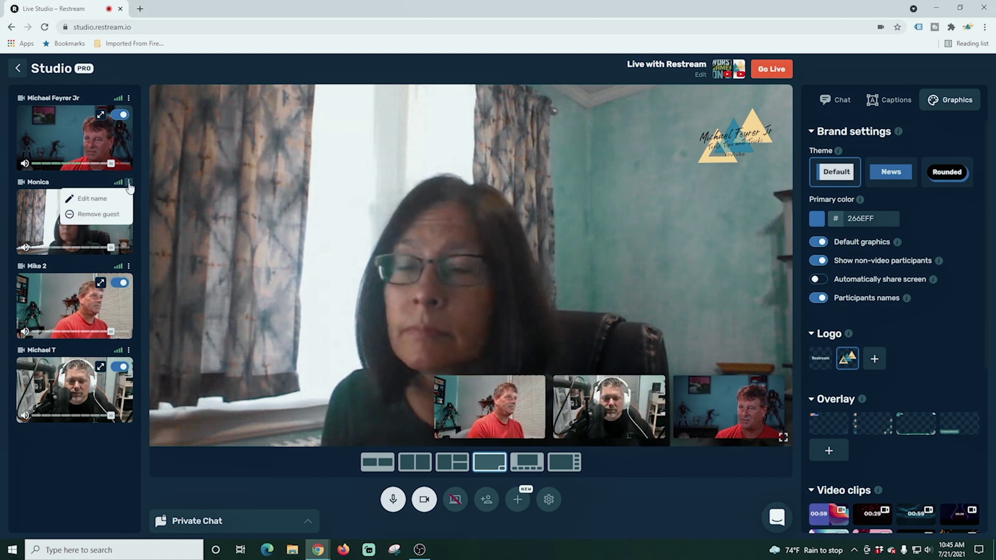
Step: Try Contain, Cover and Half Screen, then settle on Picture-in-Picture with the headphone guest large
left_click(378, 462)
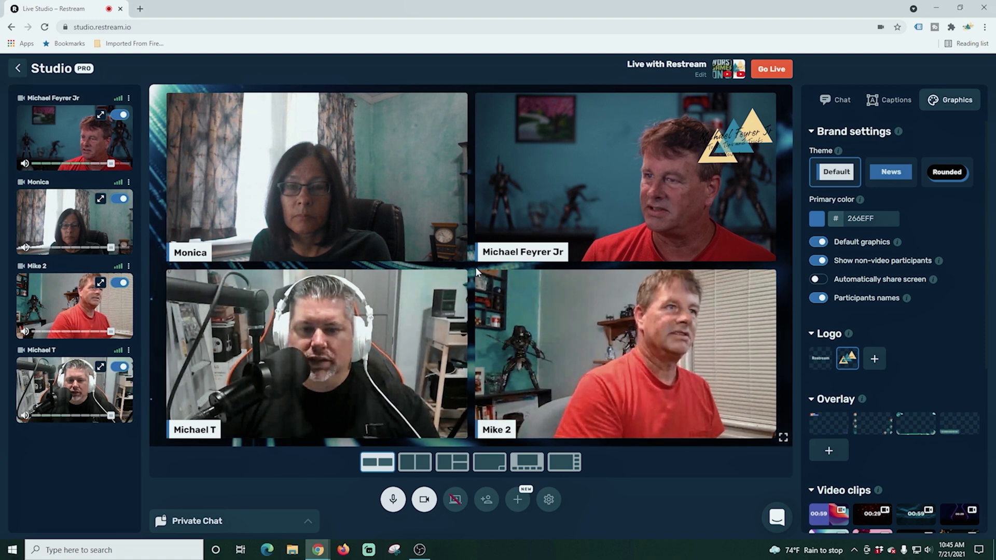
left_click(417, 463)
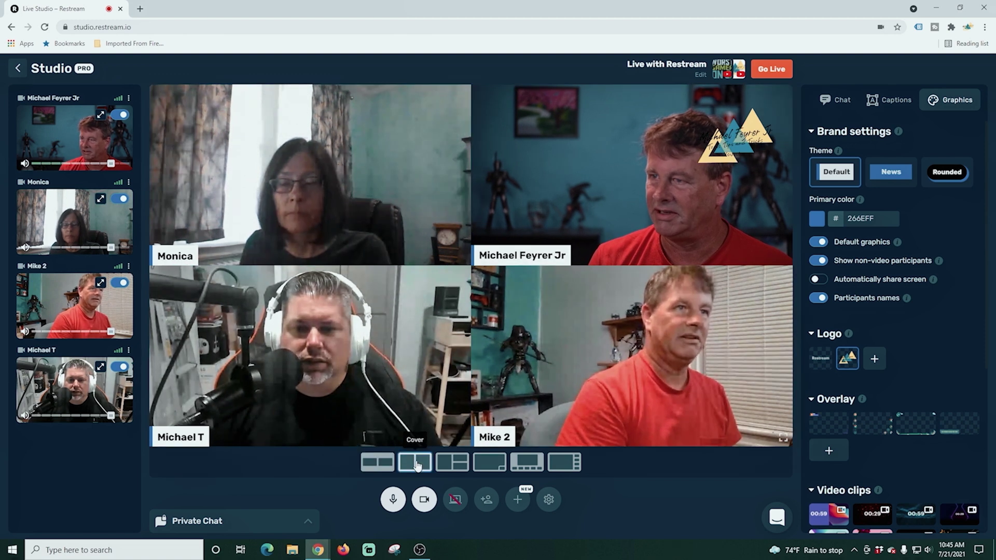
left_click(452, 468)
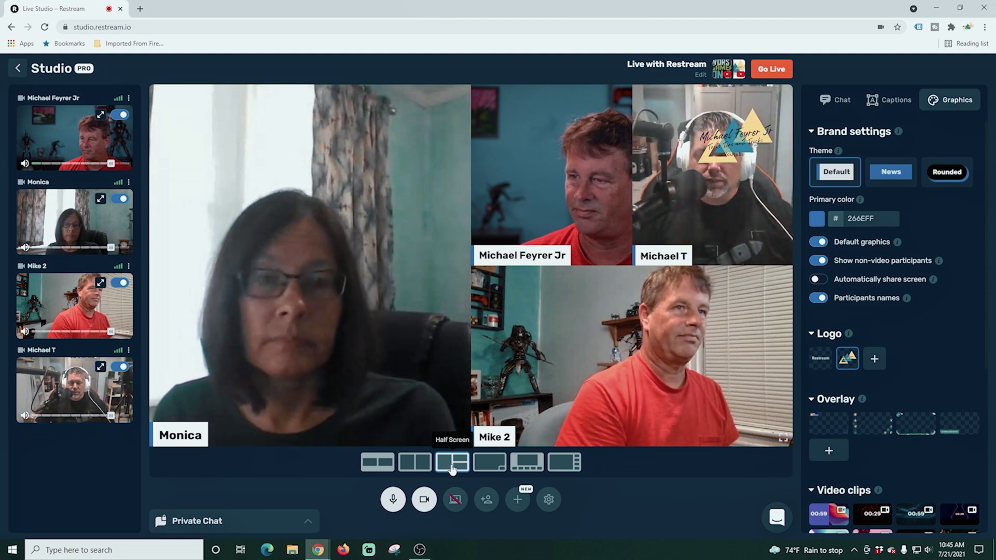
left_click_drag(722, 238, 379, 407)
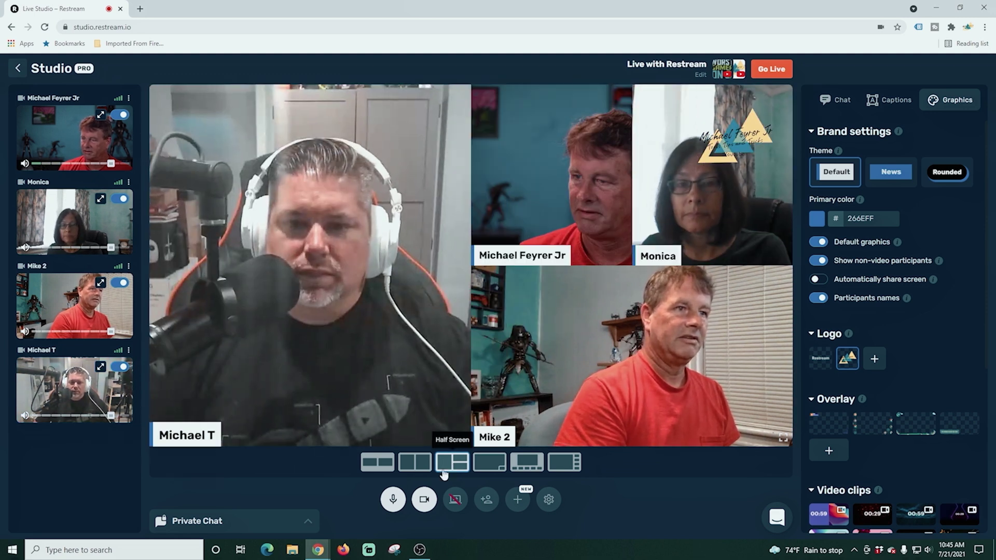
left_click(487, 464)
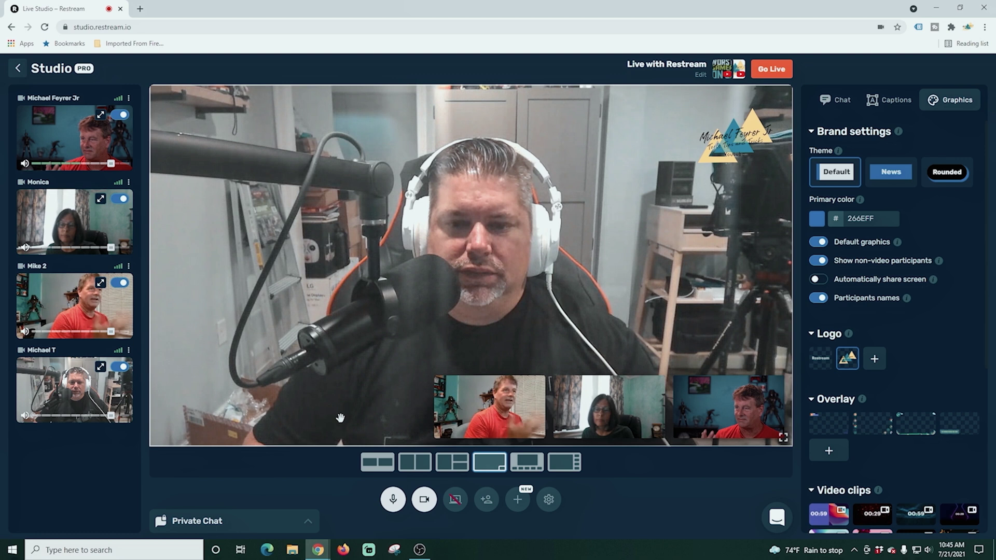
Step: Use Cinema layout, remove the host's second camera, and toggle the headphone guest off and on
left_click(529, 466)
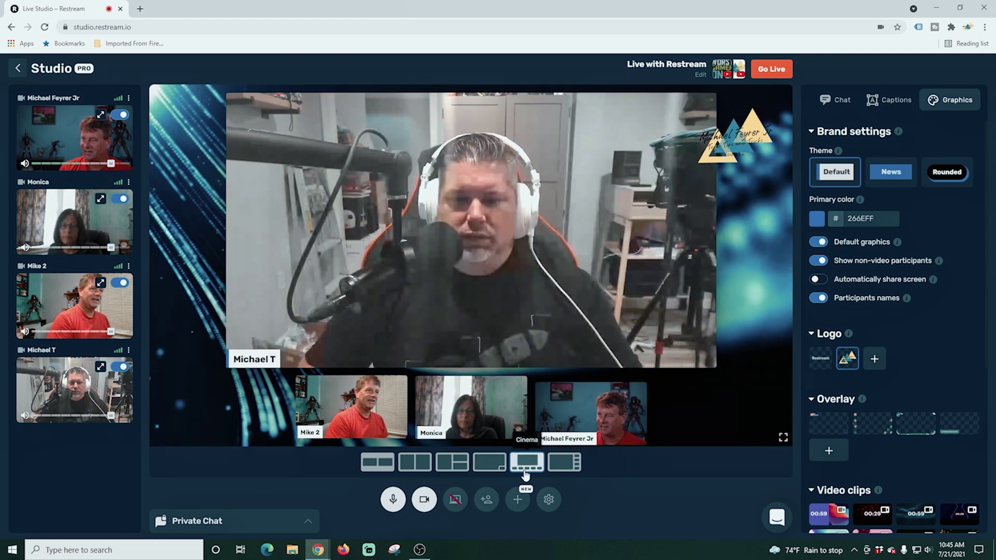
left_click(564, 467)
left_click(526, 461)
left_click(120, 283)
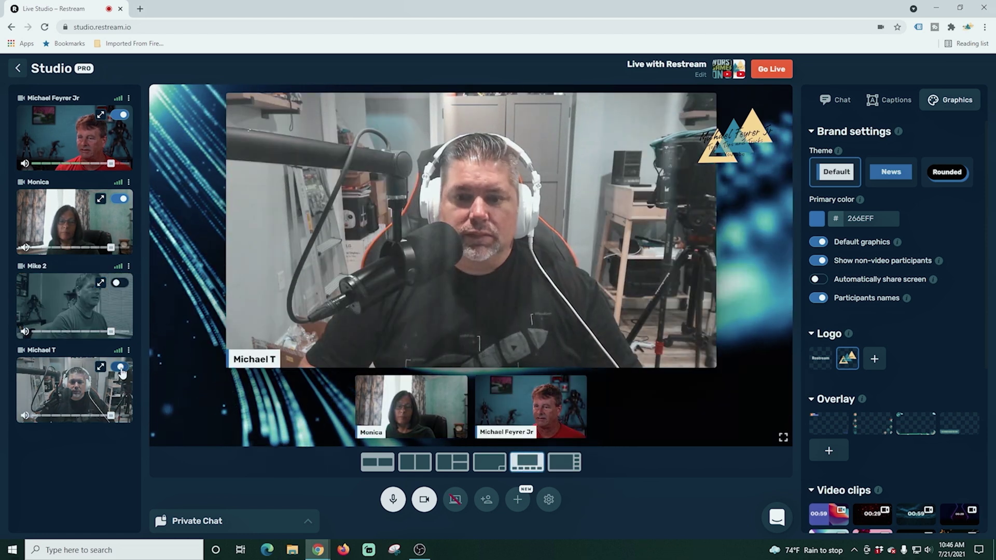
left_click(120, 367)
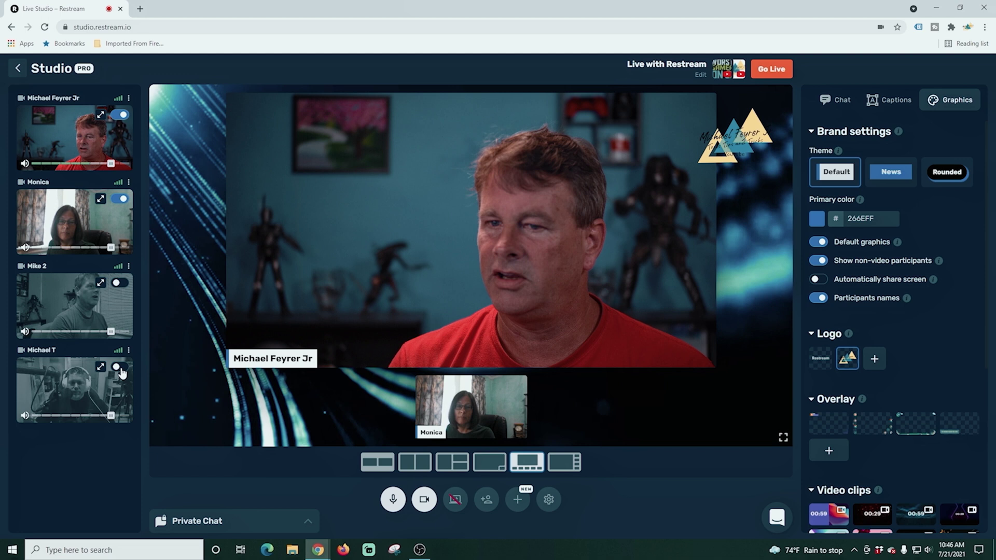
left_click(120, 367)
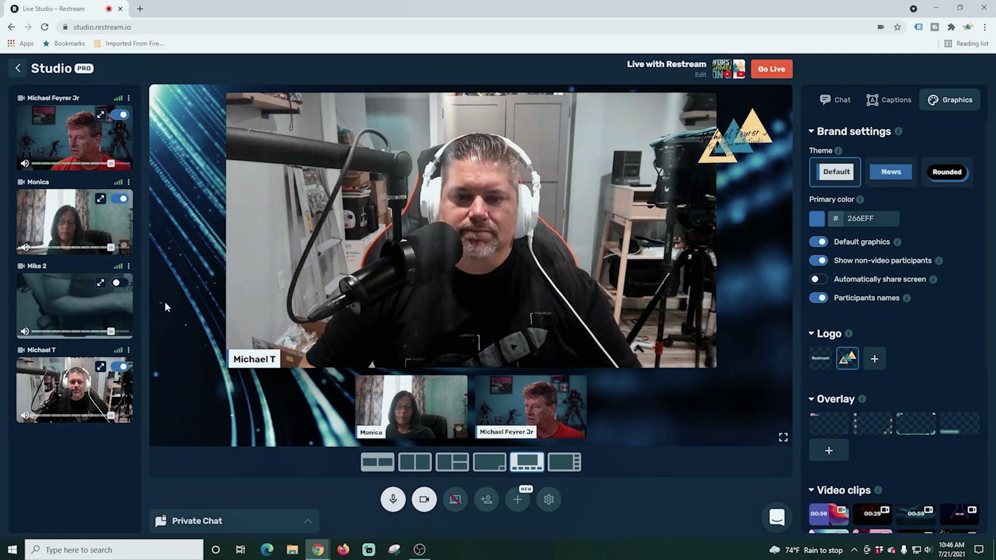
Step: Send 'hello' in the private chat, collapse it, and take the headphone guest off stage
left_click(844, 100)
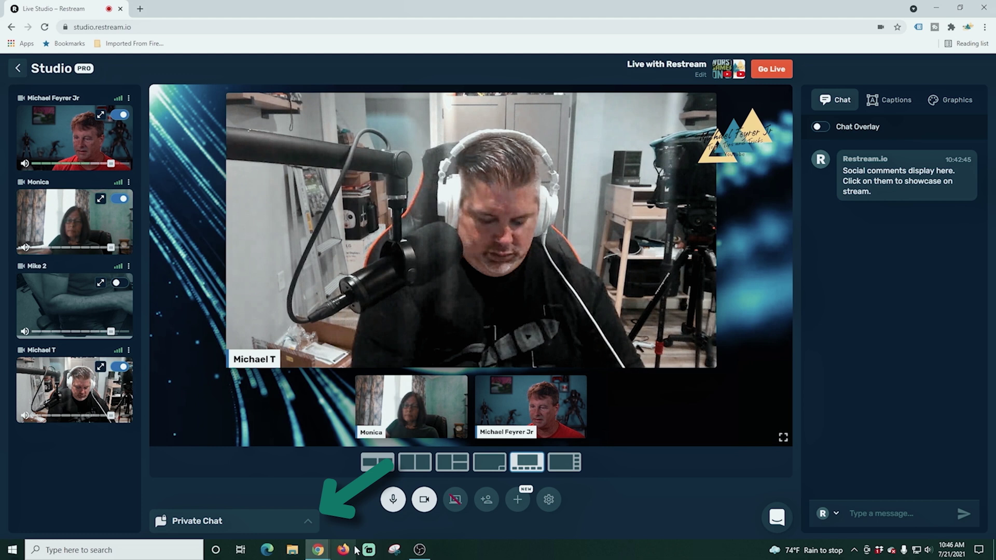
left_click(316, 525)
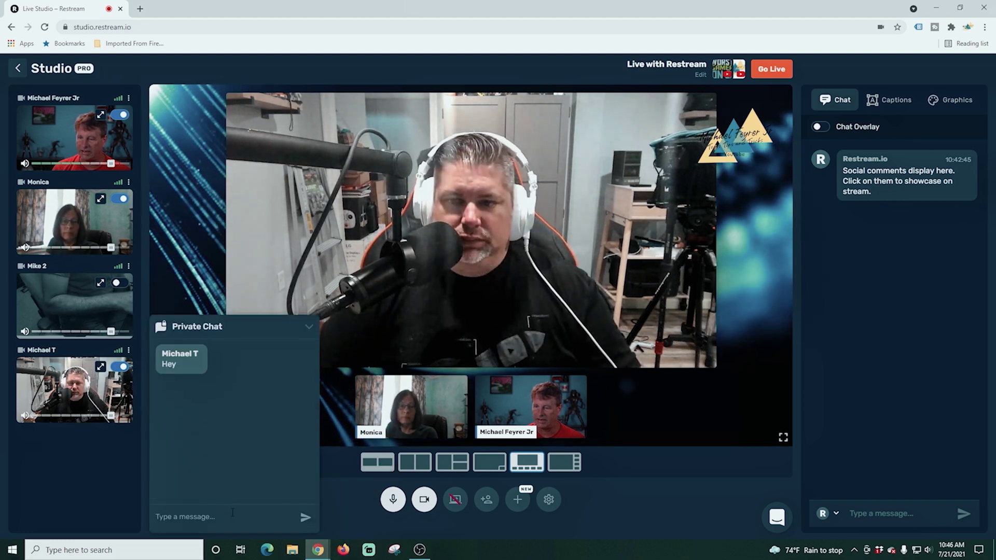
type("hello")
key("Return")
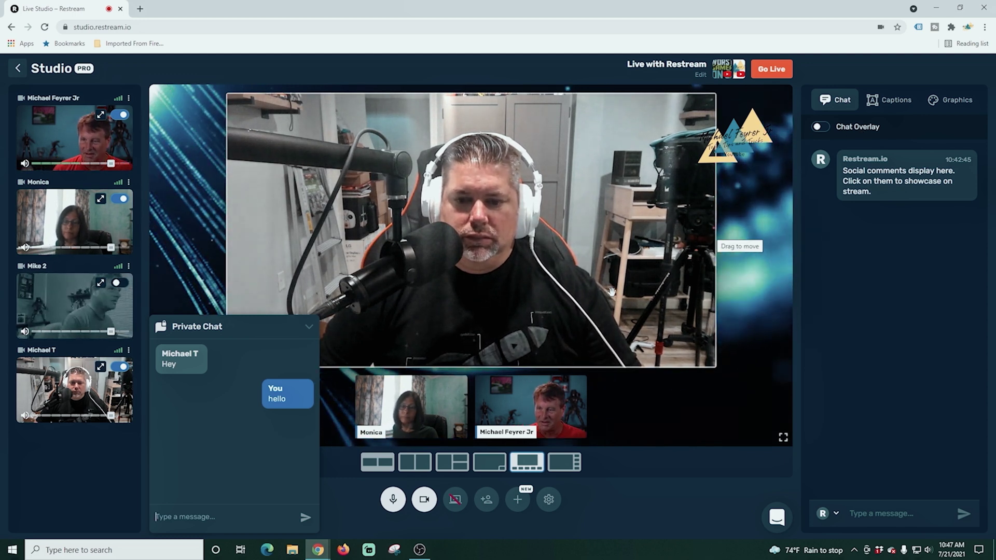
left_click(309, 330)
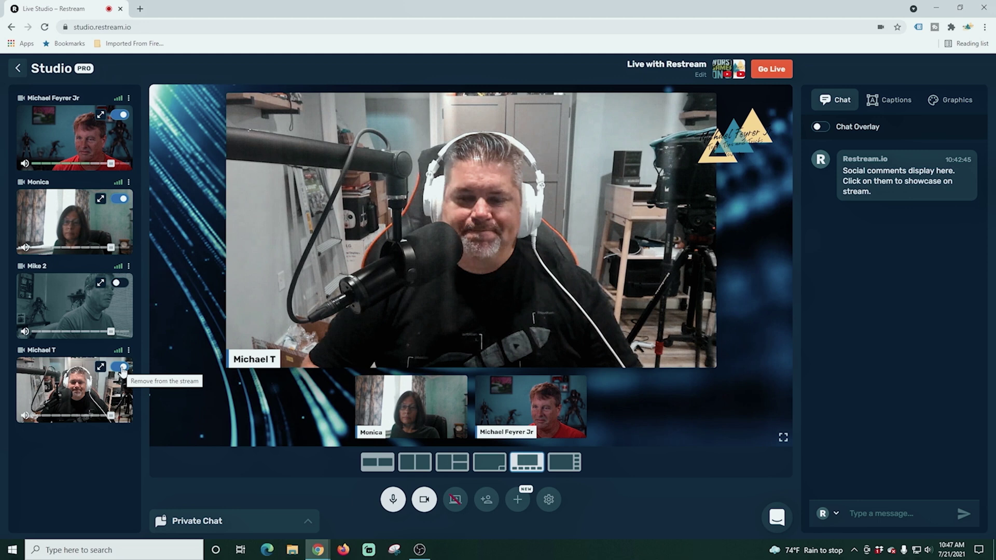
left_click(122, 367)
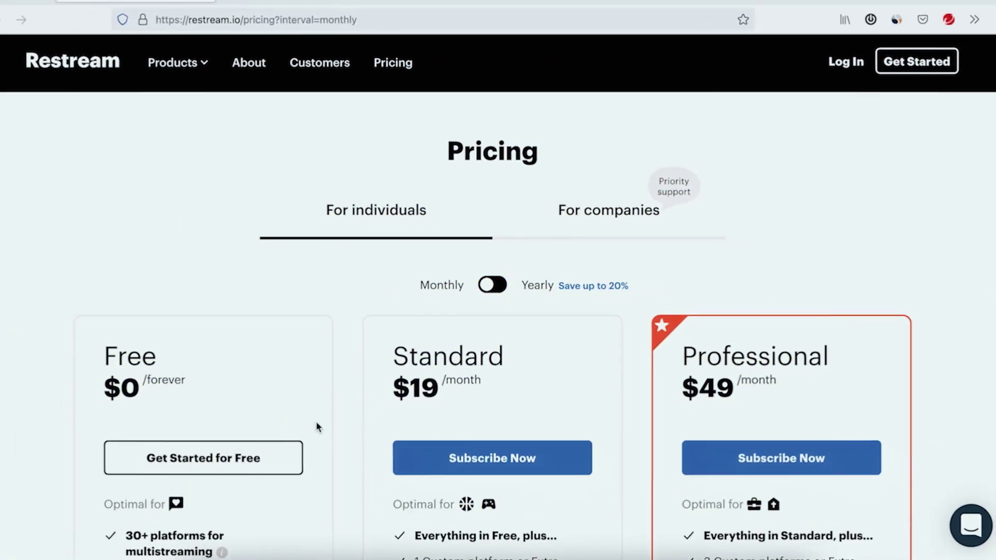
Step: Scroll the restream.io pricing page past the plan cards to the STUDIO comparison rows
scroll(317, 423, "down", 3)
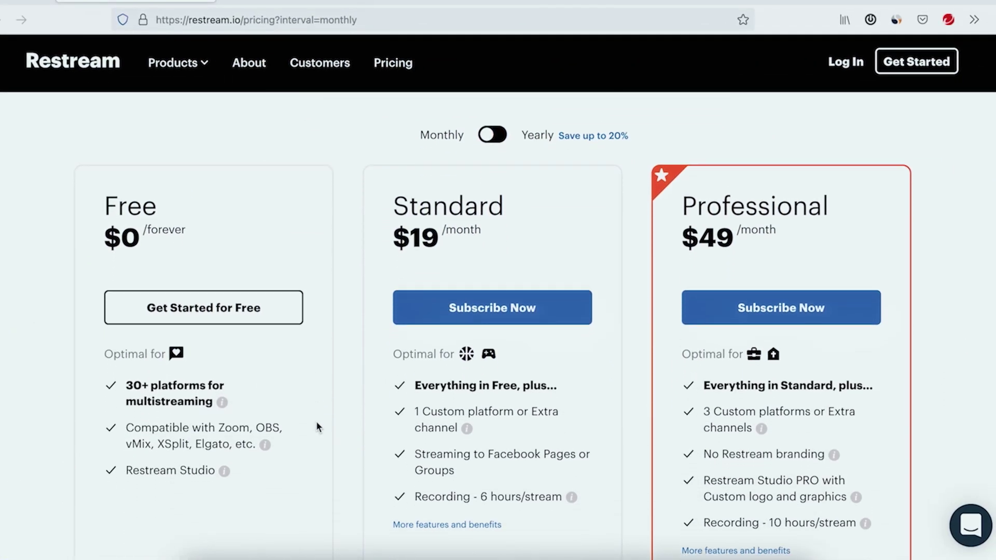
scroll(317, 426, "down", 1)
scroll(365, 357, "down", 9)
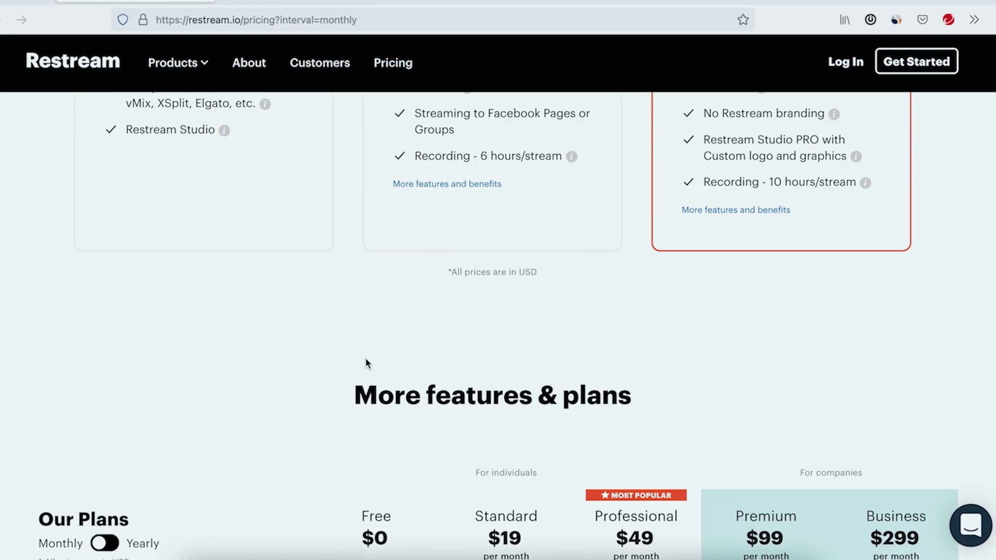
scroll(366, 369, "down", 2)
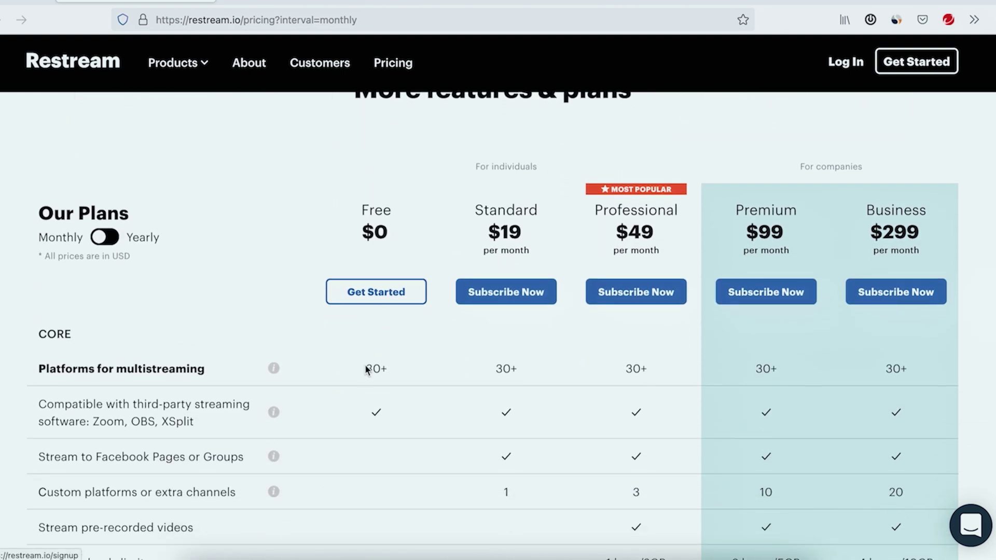
scroll(197, 394, "down", 2)
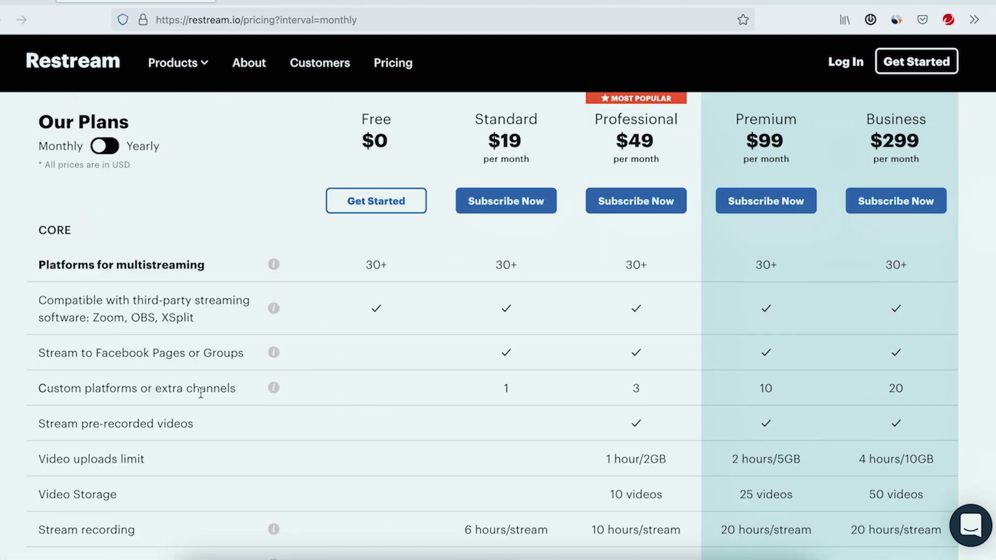
scroll(192, 296, "down", 8)
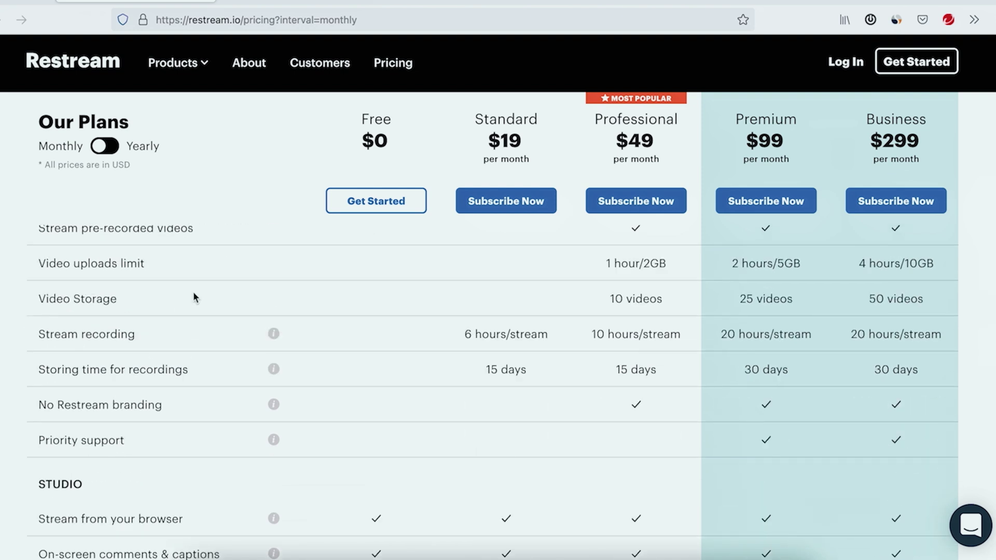
scroll(147, 288, "up", 1)
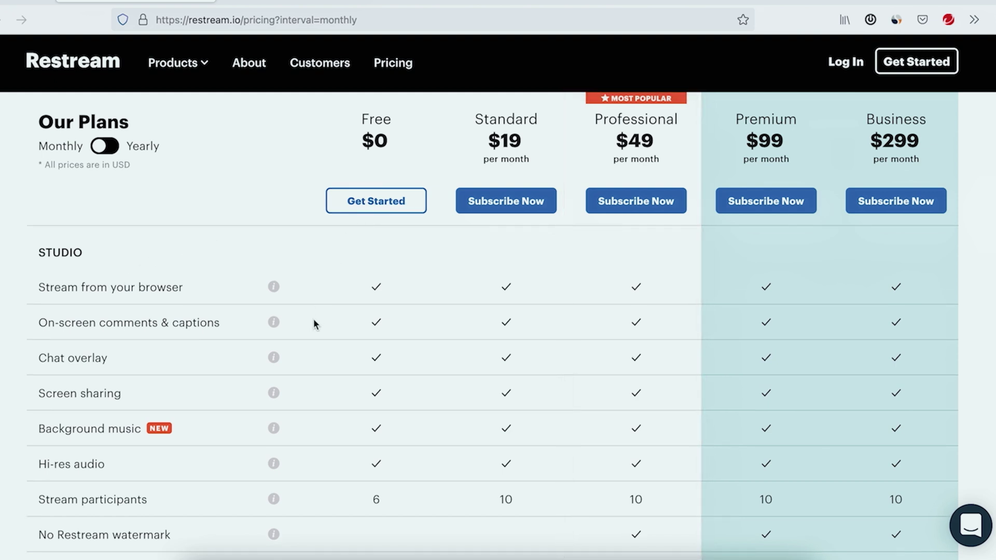
Step: Scroll through the CHAT, ANALYTICS and ADVANCED FEATURES rows down to the Enterprise box
scroll(313, 325, "down", 2)
scroll(313, 325, "down", 4)
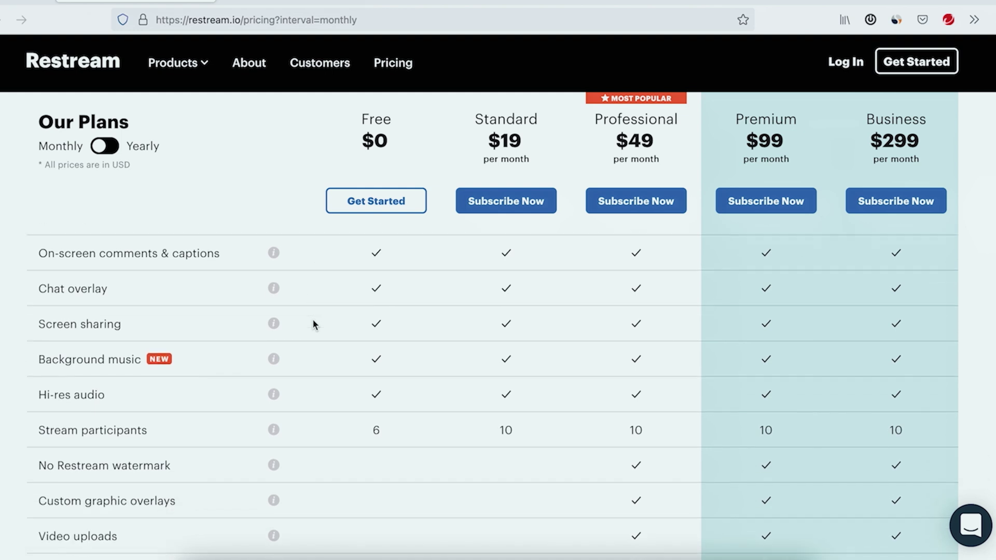
scroll(312, 322, "down", 3)
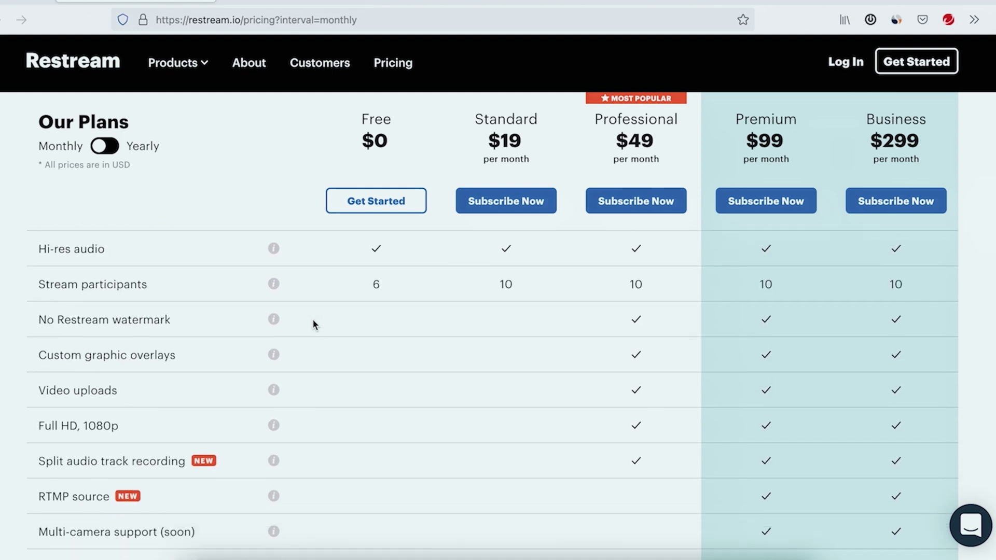
scroll(313, 321, "down", 3)
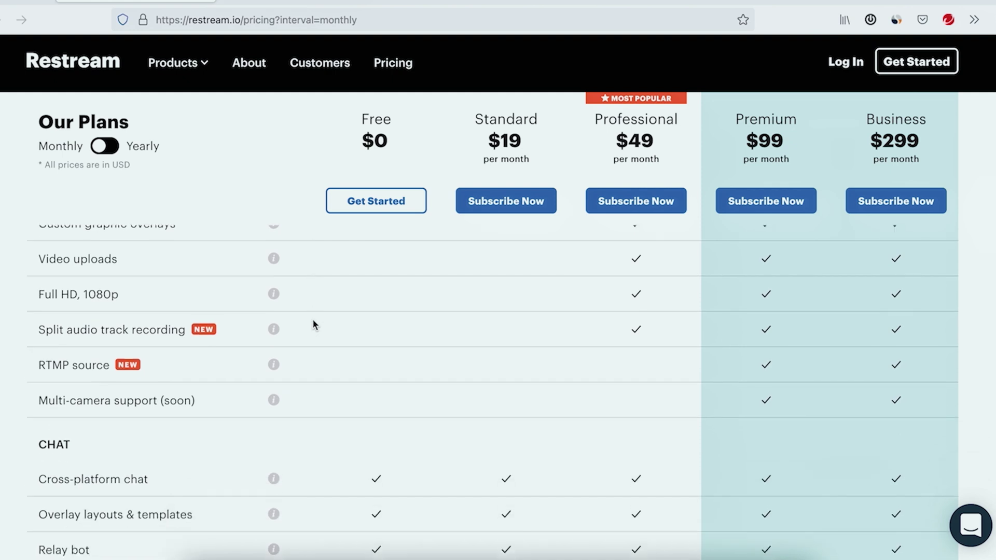
scroll(313, 321, "down", 2)
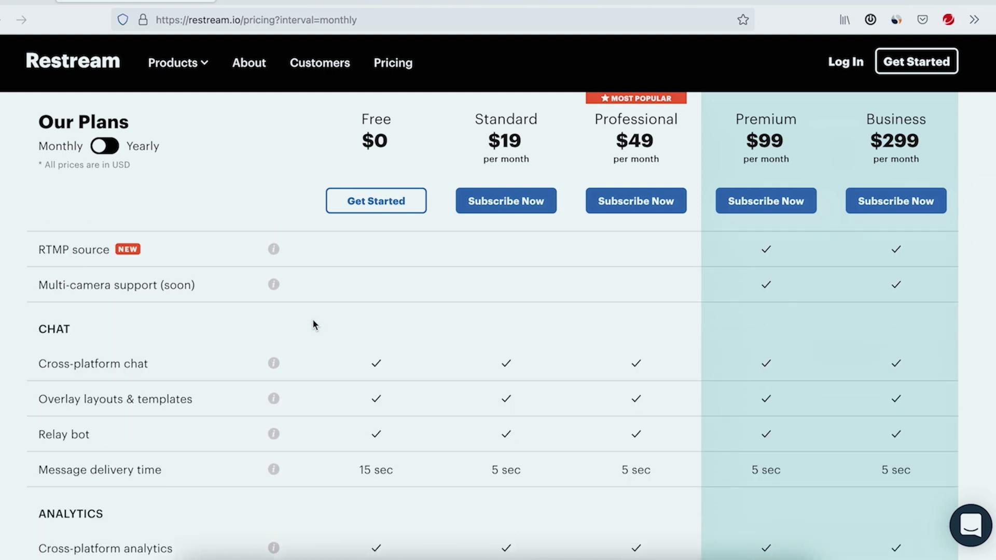
scroll(312, 321, "down", 2)
scroll(313, 324, "down", 4)
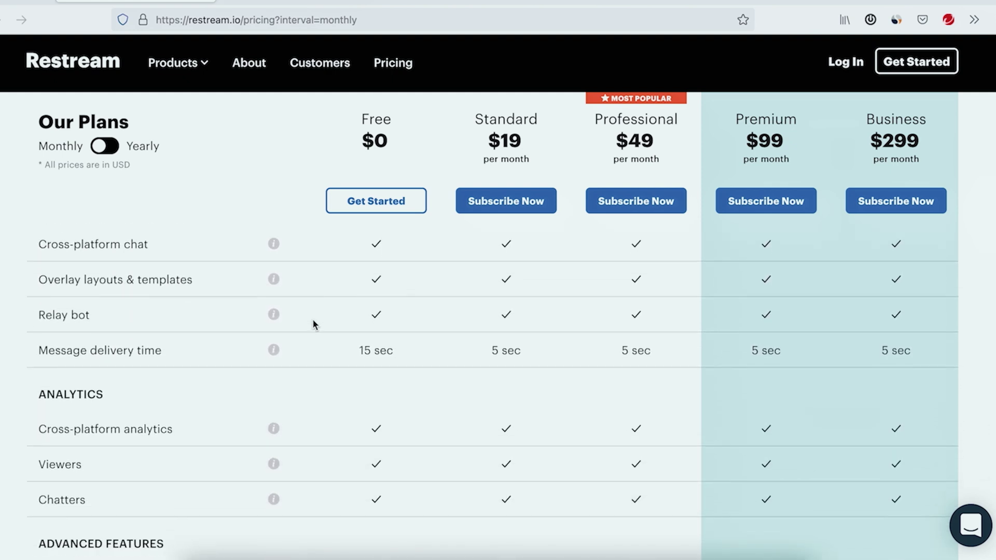
scroll(313, 324, "down", 3)
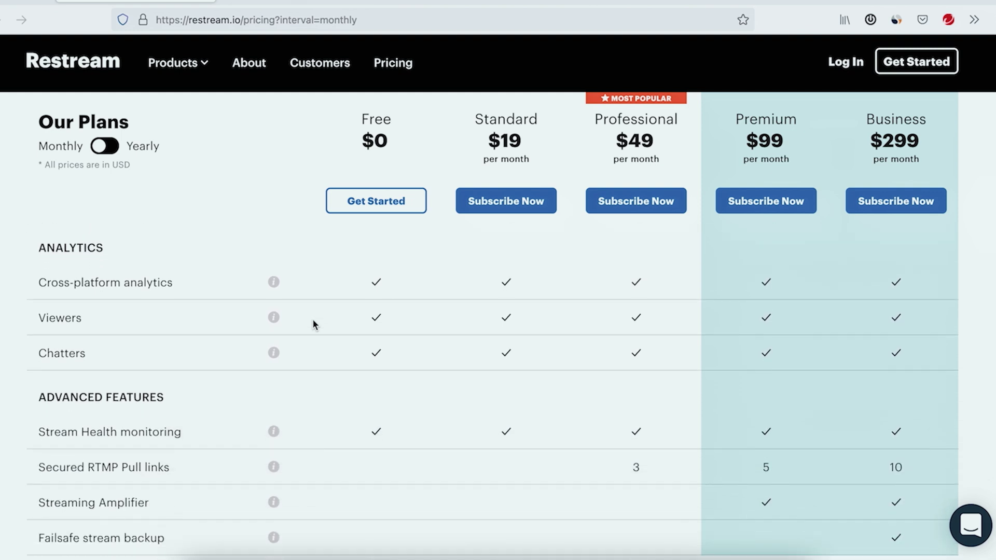
scroll(312, 325, "down", 3)
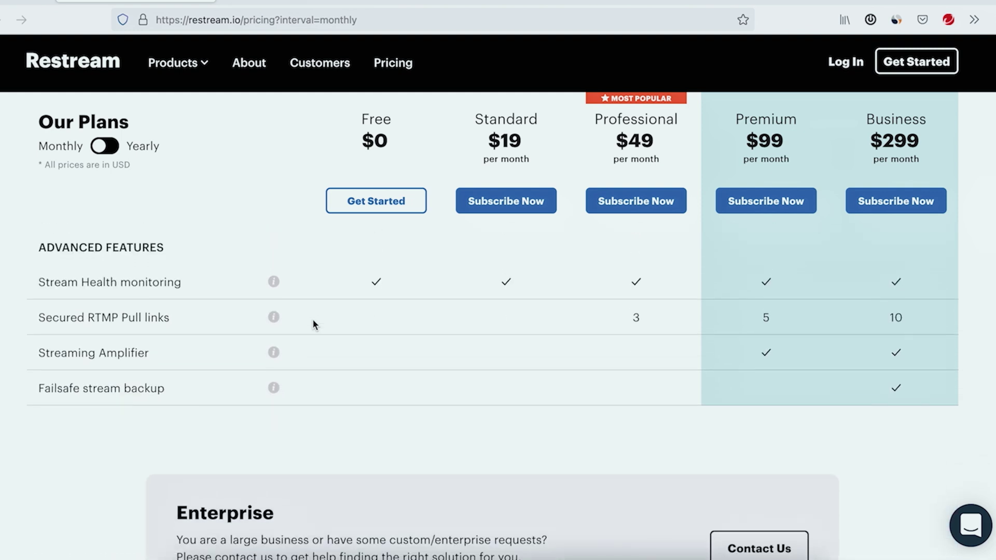
scroll(313, 324, "down", 3)
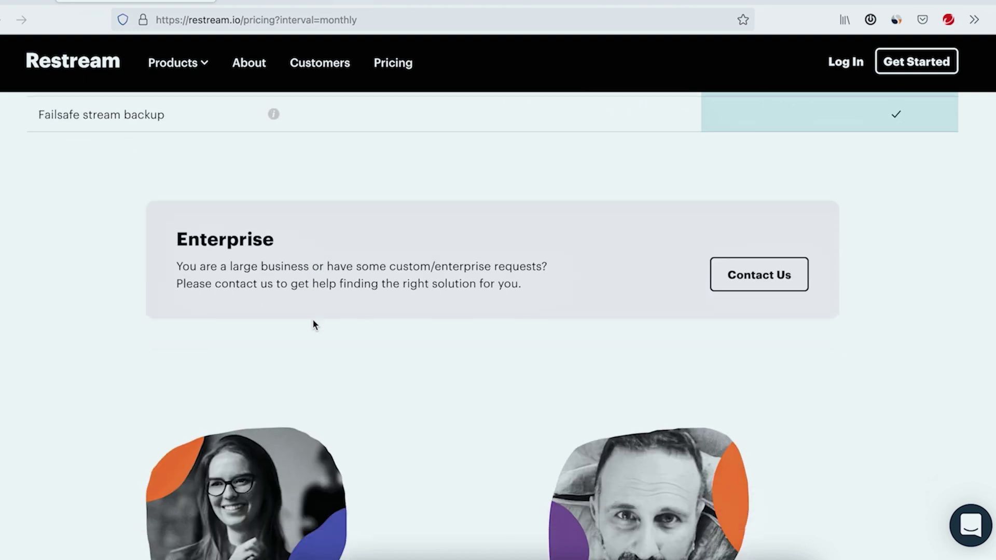
scroll(312, 324, "up", 6)
scroll(313, 324, "up", 1)
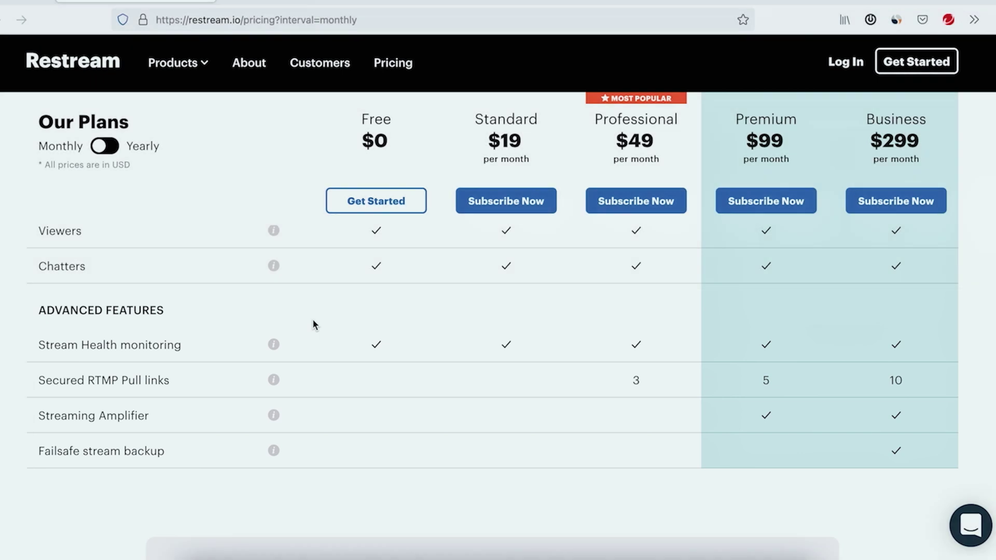
Step: Scroll up to the Studio rows to compare watermark removal, overlays and 1080p across Standard and Professional
scroll(312, 318, "up", 3)
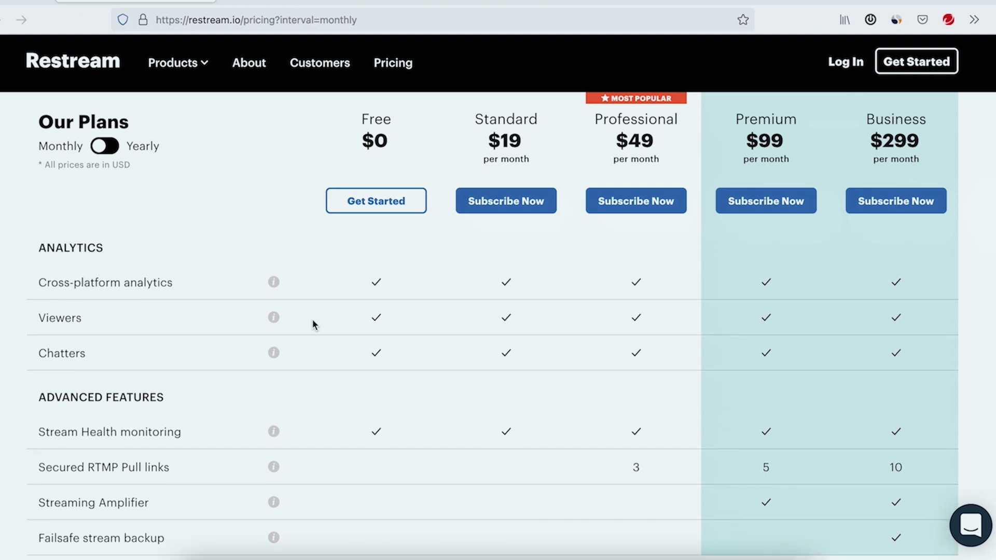
scroll(314, 317, "up", 3)
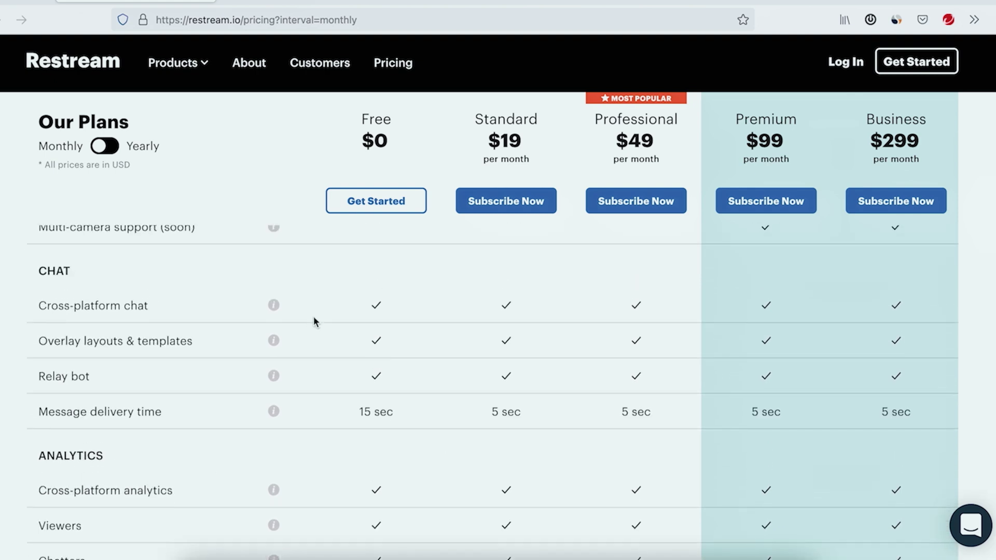
scroll(96, 287, "up", 5)
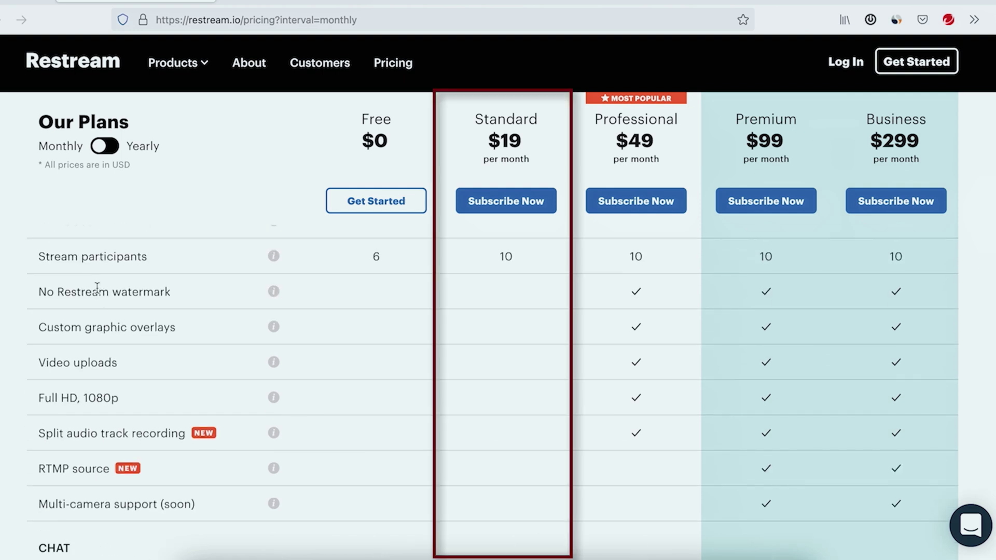
scroll(97, 287, "up", 1)
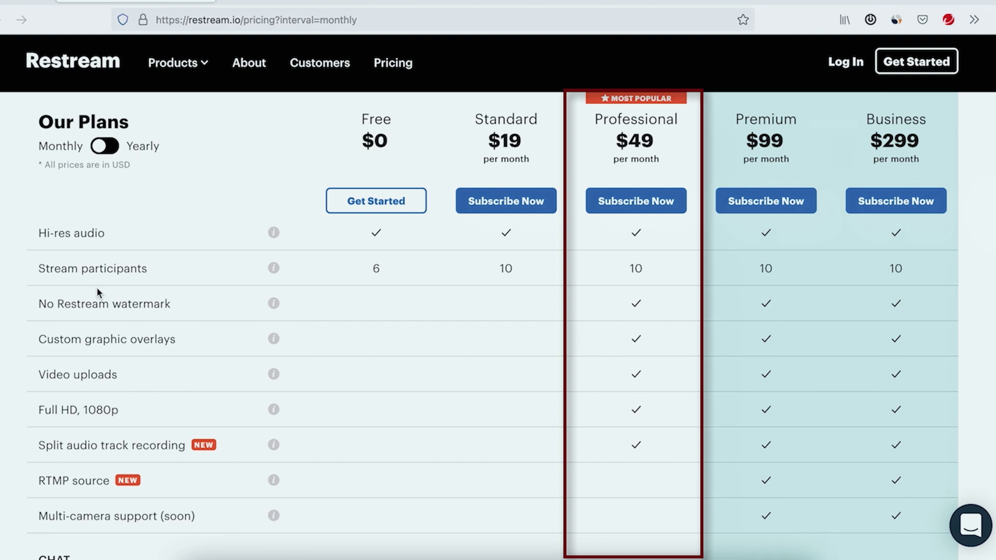
scroll(96, 287, "up", 1)
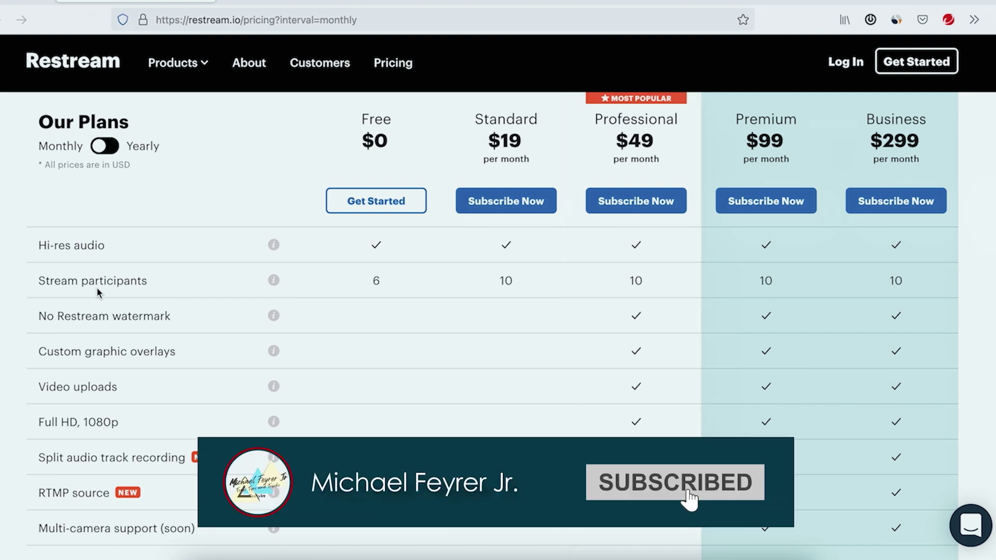
scroll(97, 292, "up", 2)
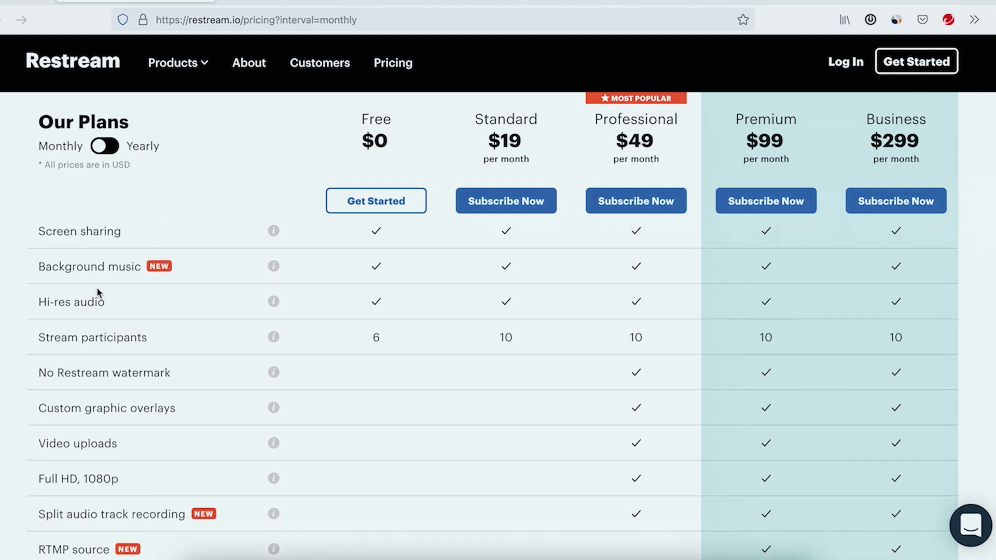
scroll(97, 290, "up", 2)
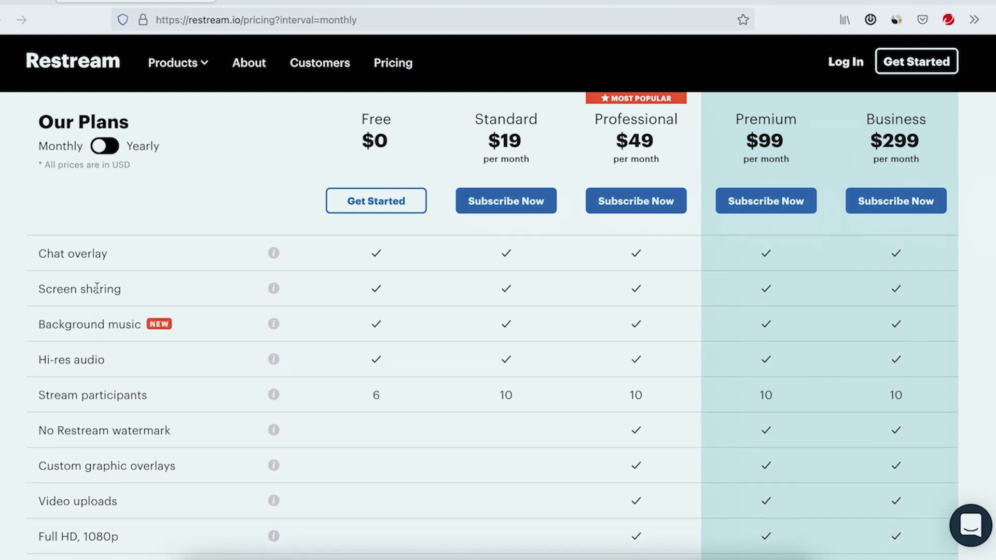